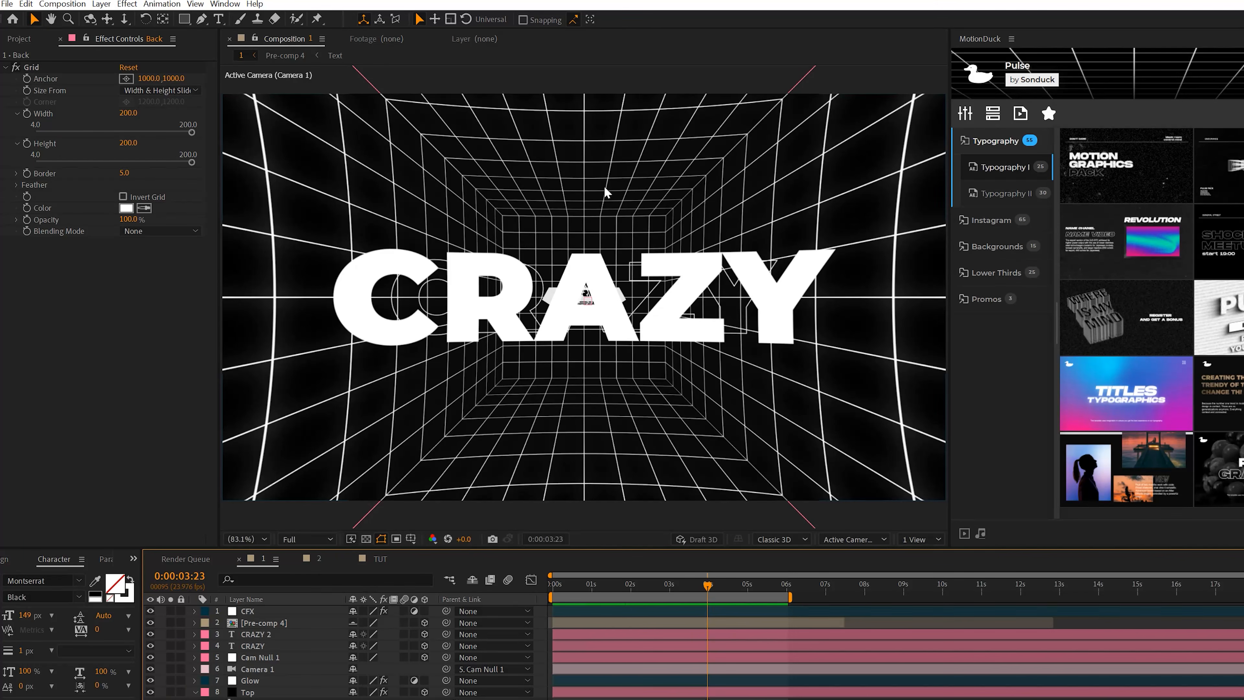
In the TUT composition, create a 2000 × 2000 px black solid named Grid Back.
mouse_move(637, 591)
mouse_down()
mouse_move(591, 591)
mouse_move(640, 590)
mouse_up()
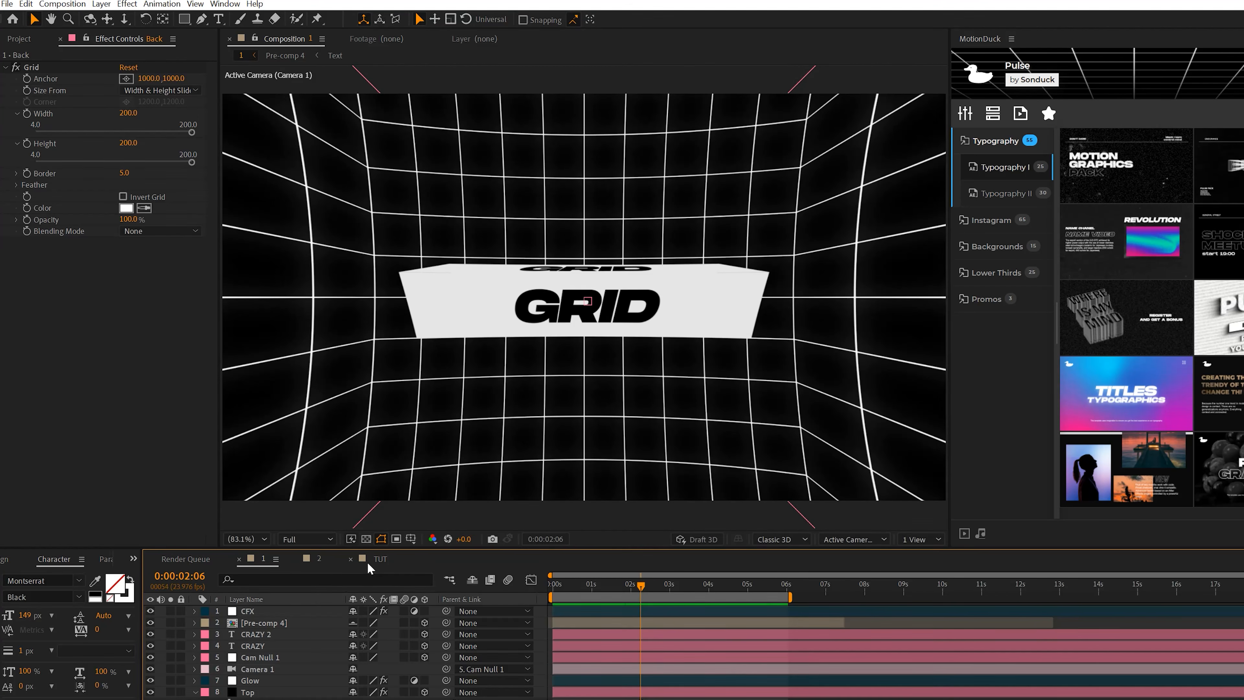
click(379, 559)
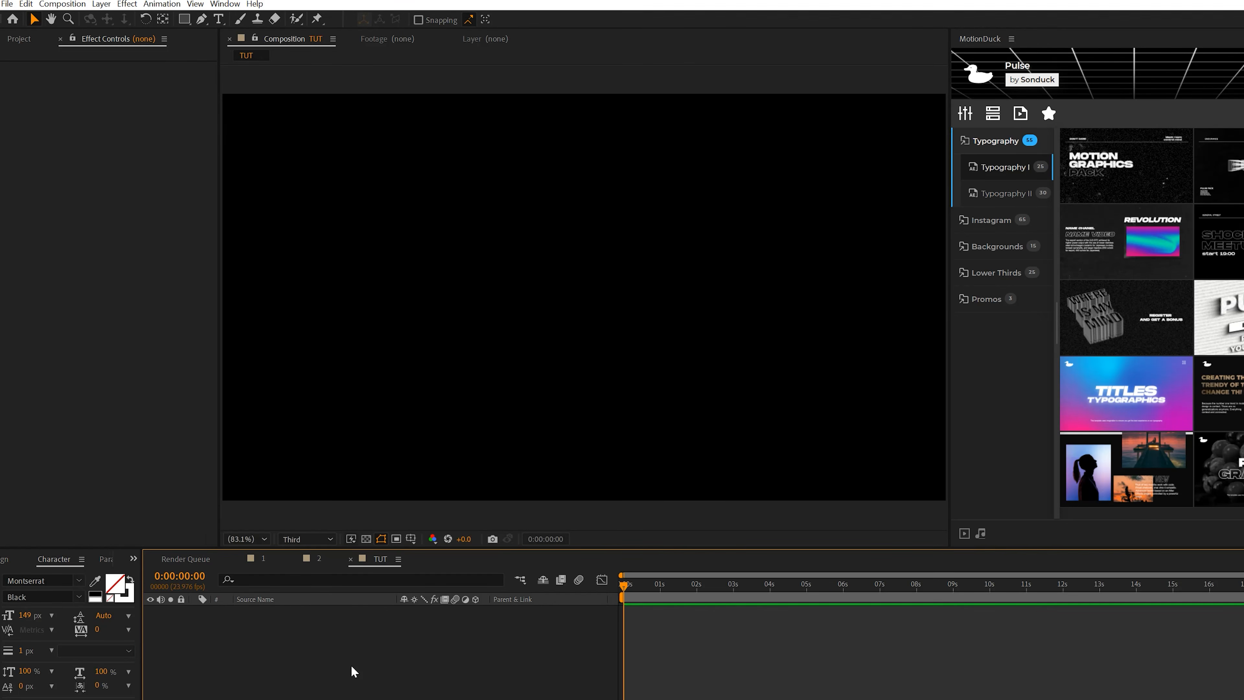
click(102, 5)
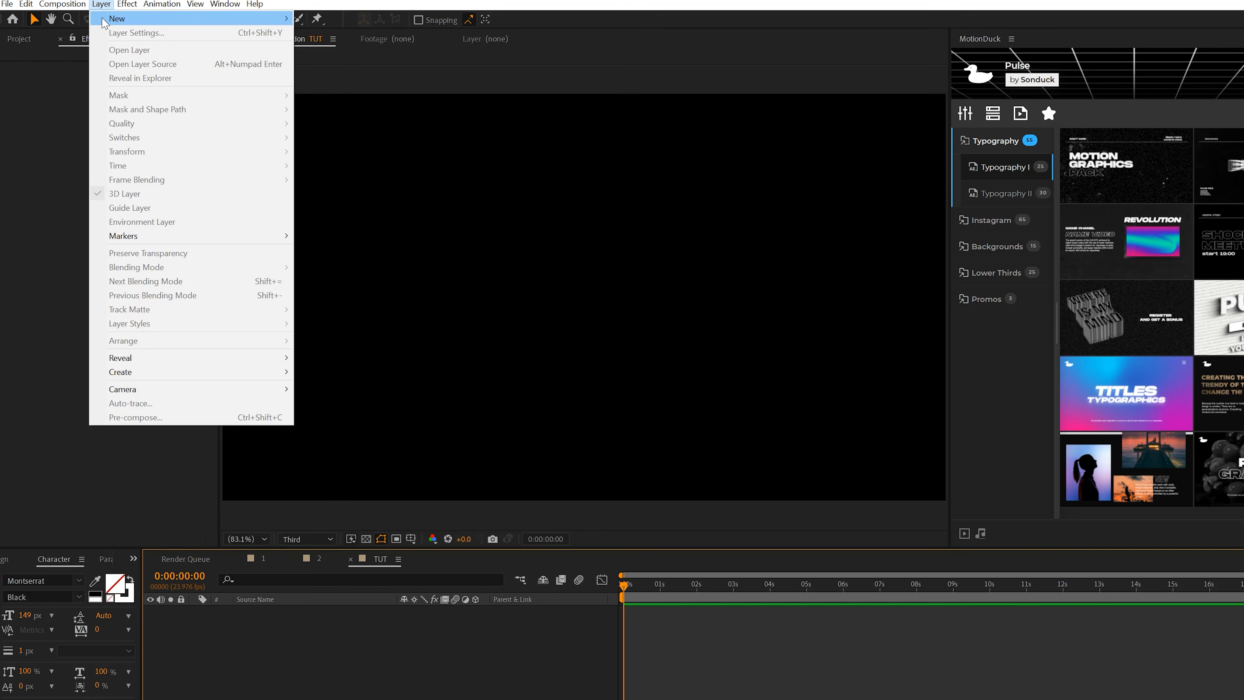
mouse_move(206, 20)
click(382, 30)
text(Grid Back)
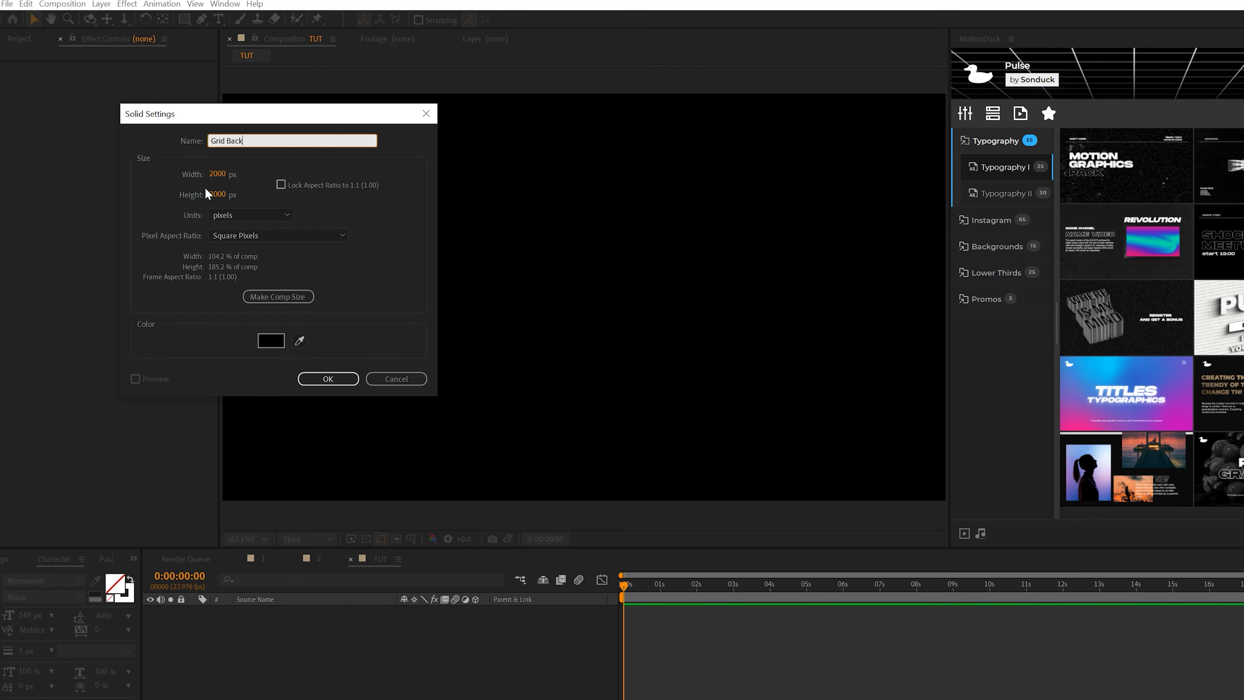
click(328, 378)
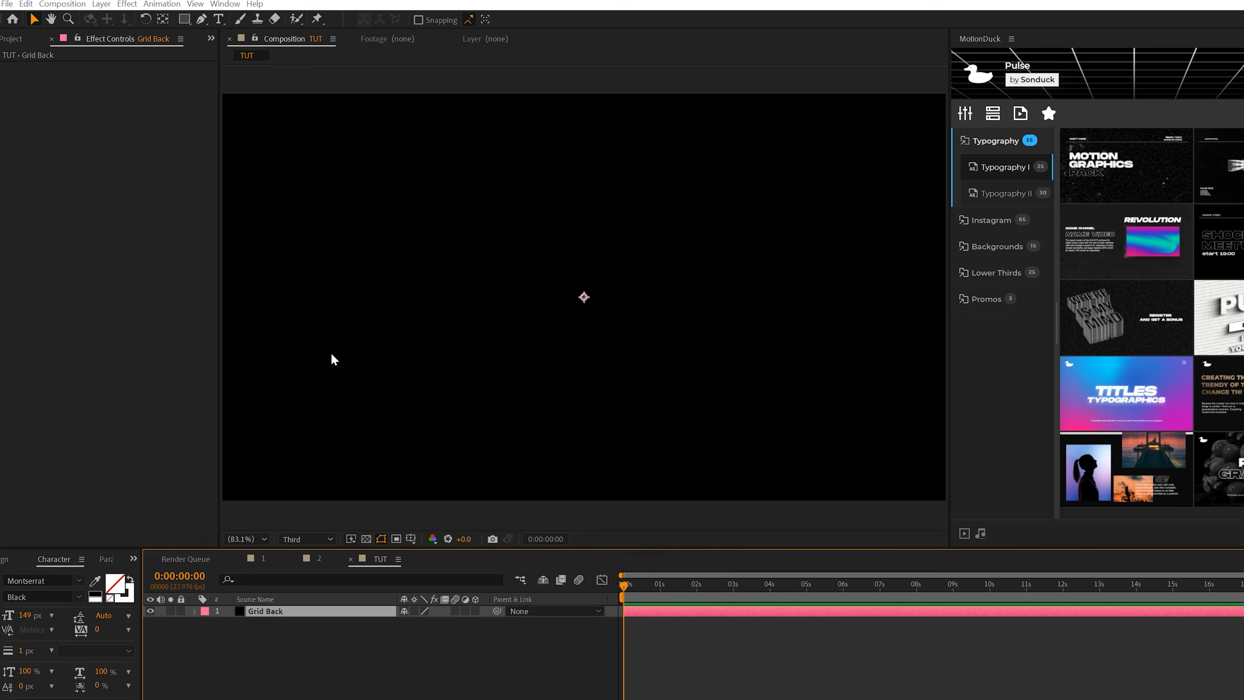
Review the composition settings and apply the Grid effect to the Grid Back solid.
key(ctrl+k)
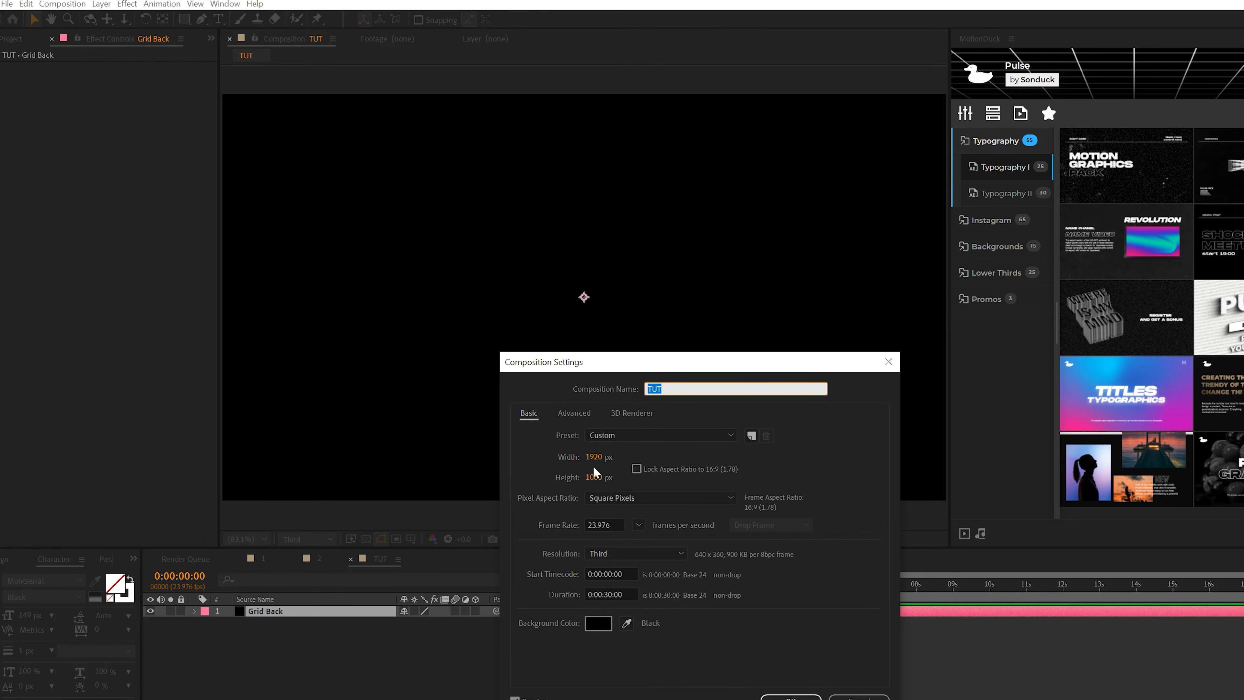
click(790, 696)
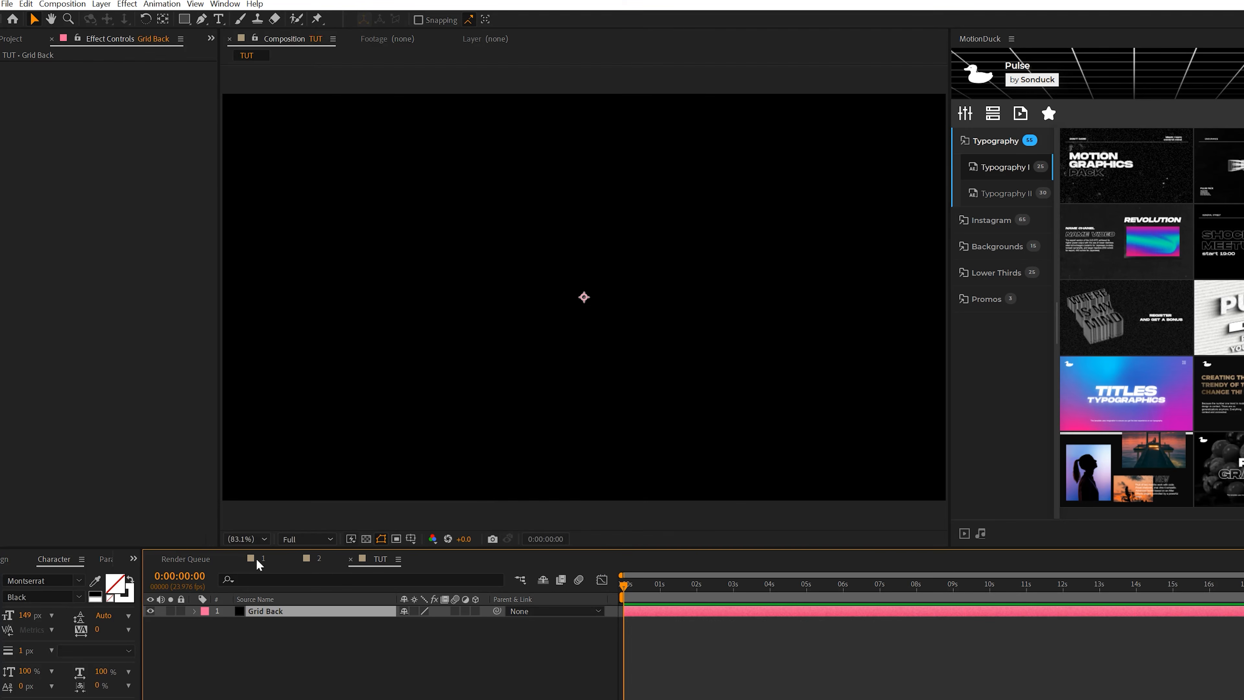
click(127, 4)
mouse_move(169, 192)
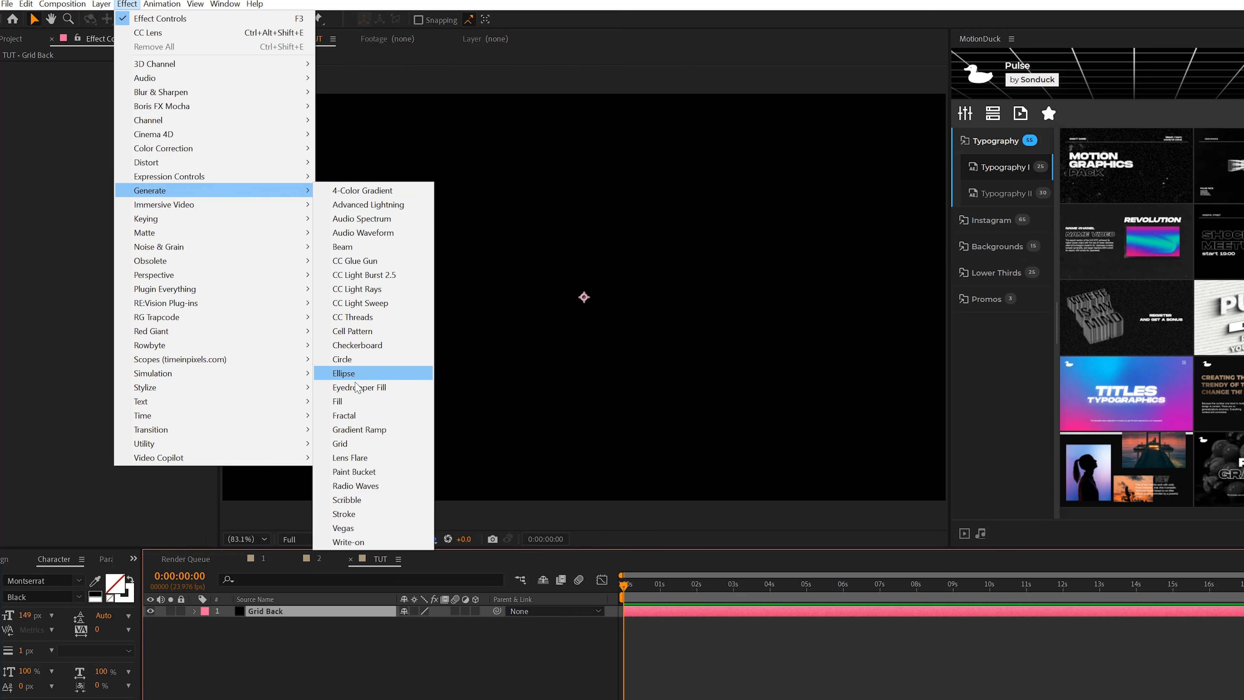
click(351, 445)
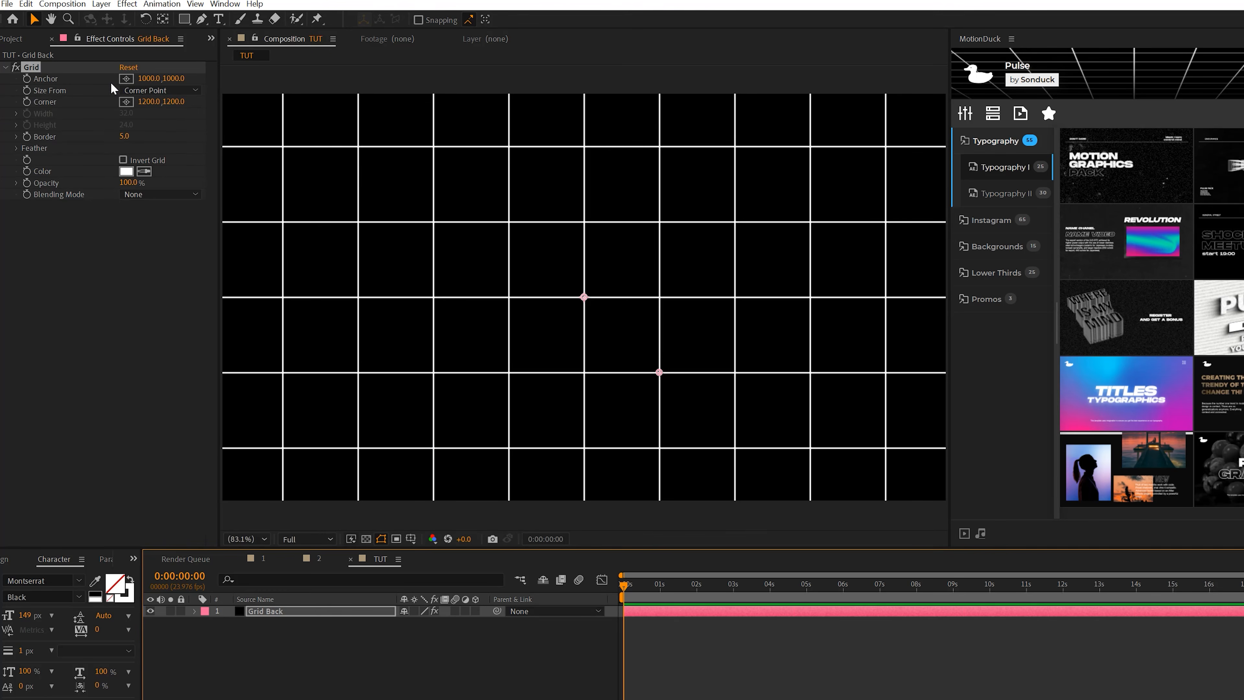
Size the grid from Width & Height Sliders, with both width and height at 200.
click(147, 92)
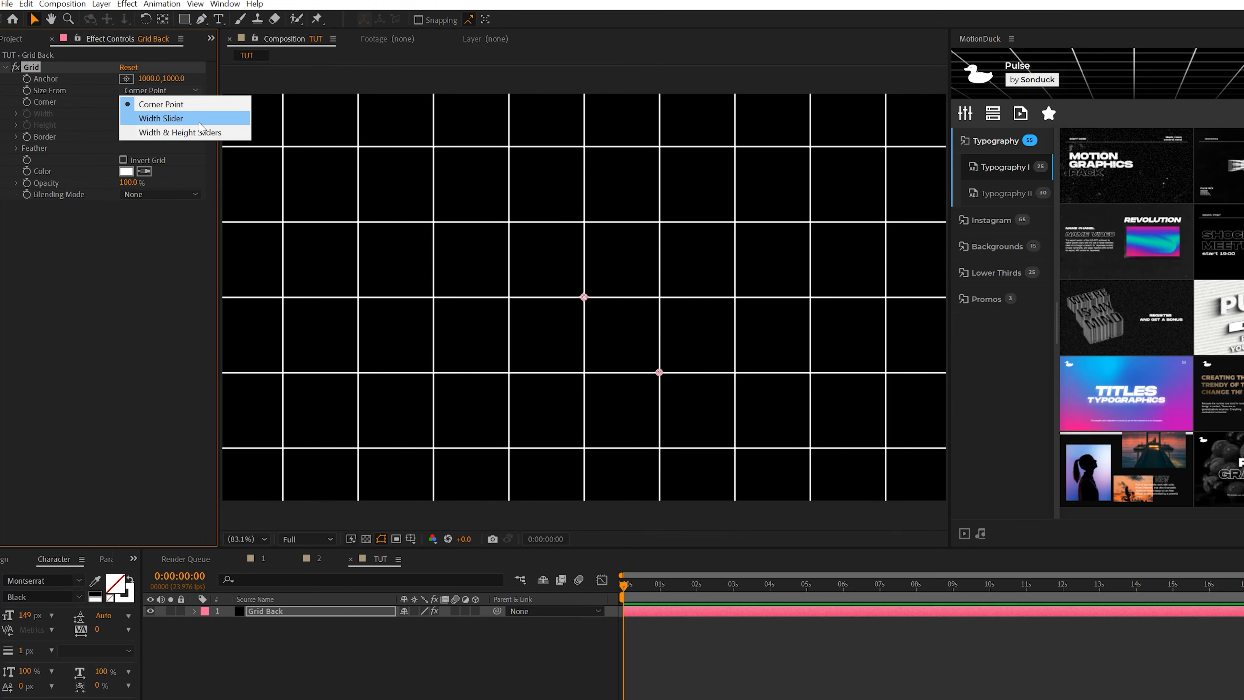
click(202, 136)
click(126, 113)
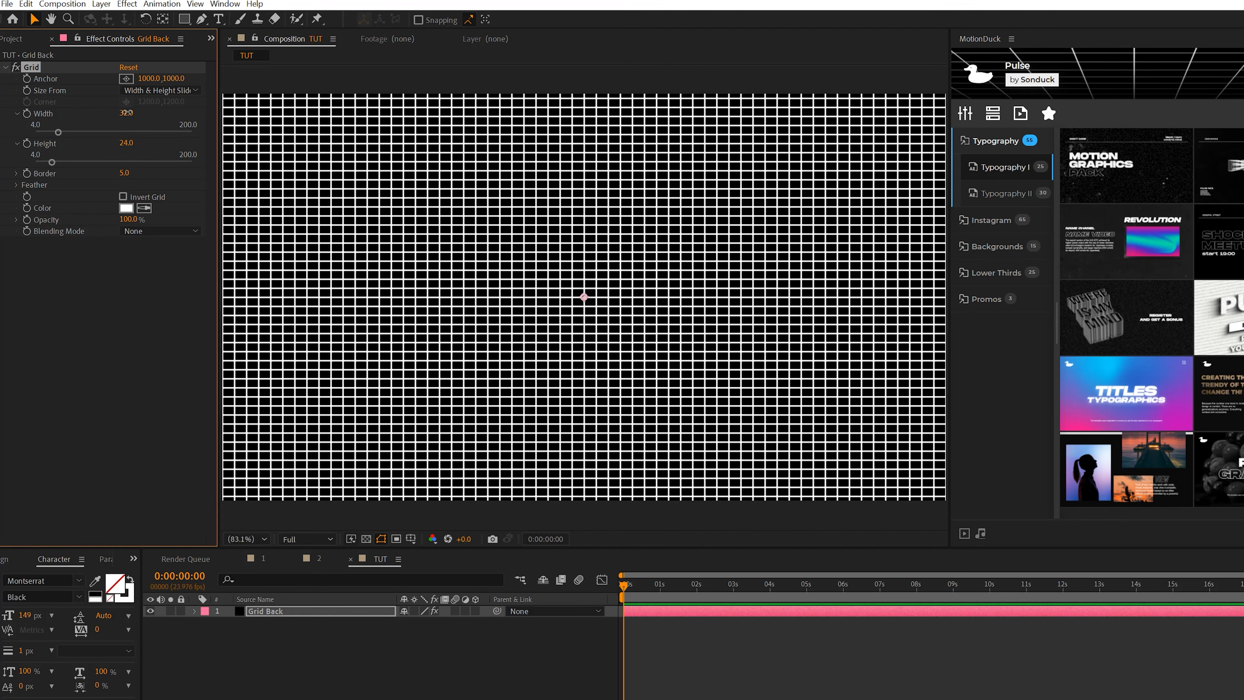
text(200)
key(Tab)
text(200)
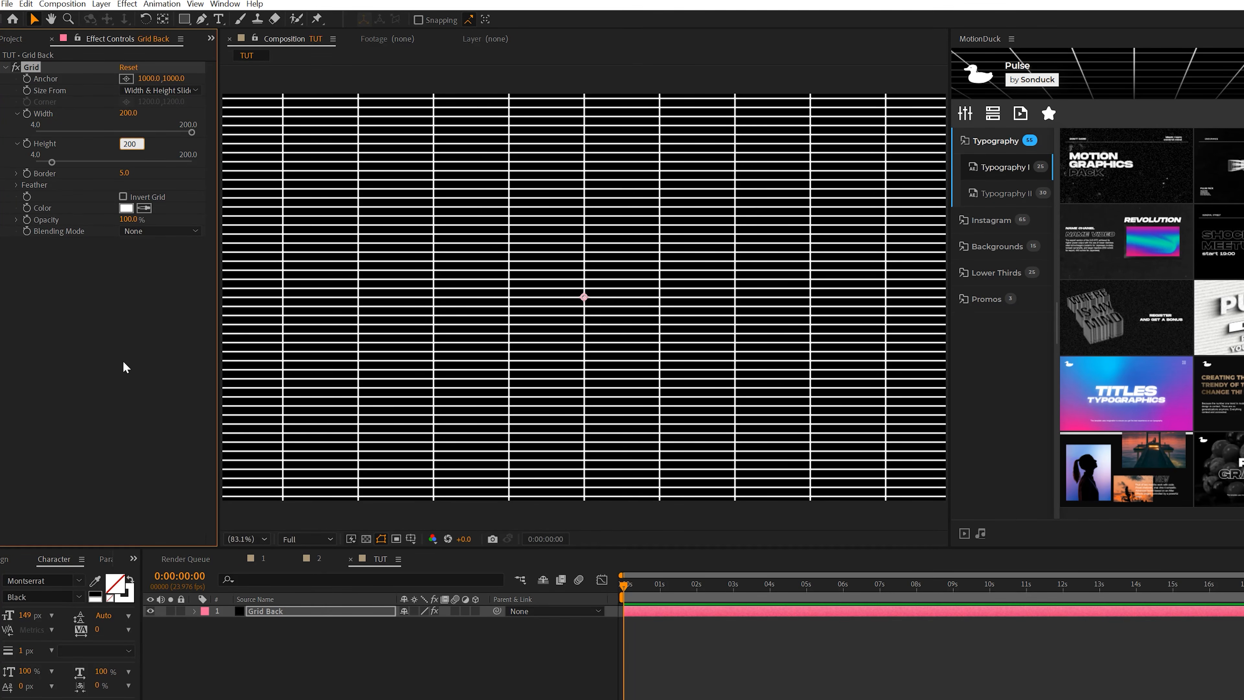
key(Return)
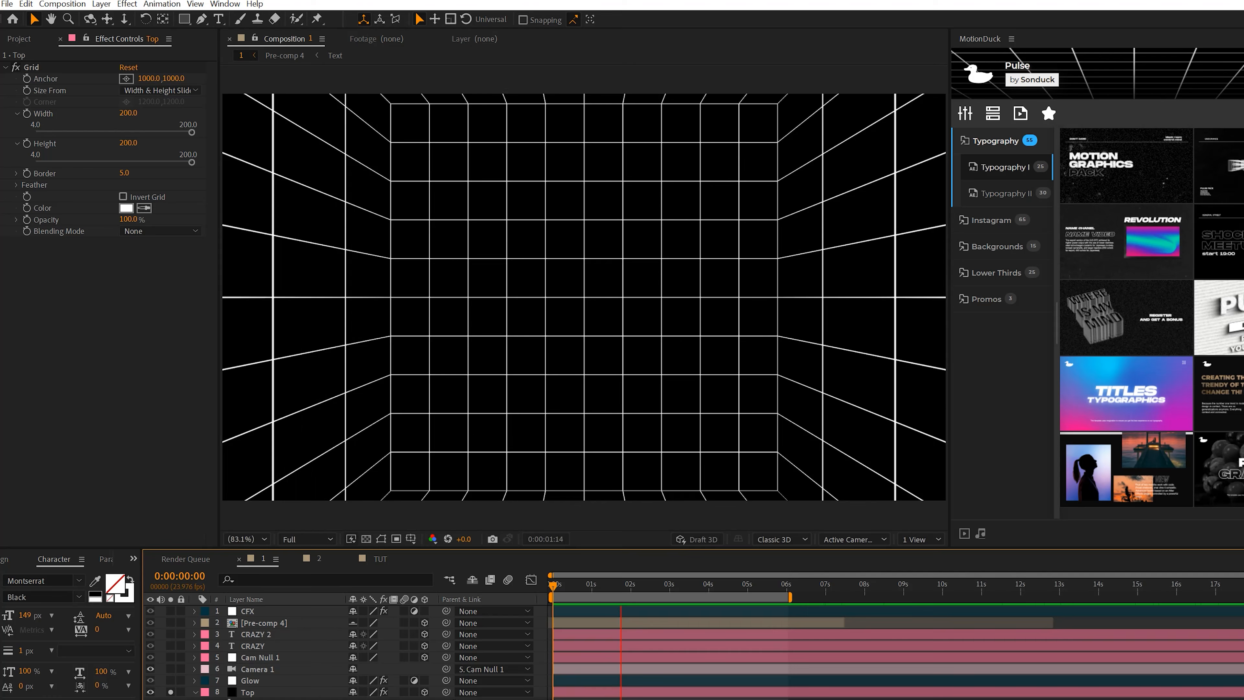
Make the Grid Back layer in the TUT composition 3D and duplicate it.
click(377, 560)
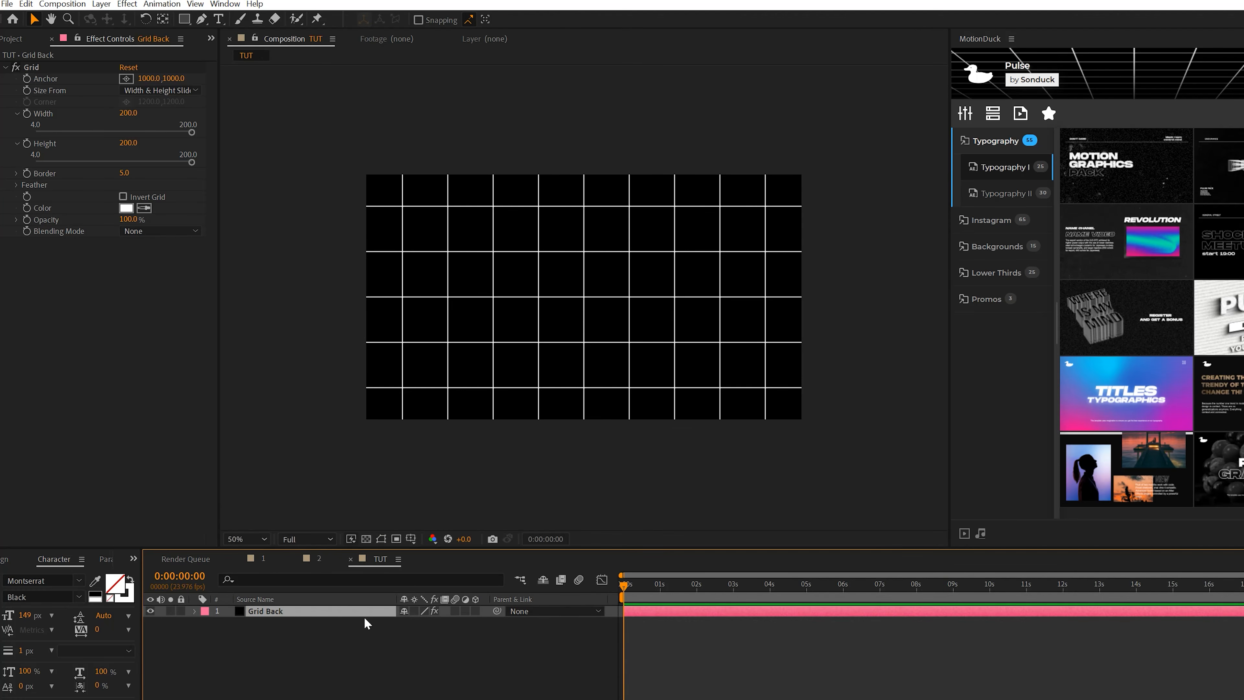
click(473, 610)
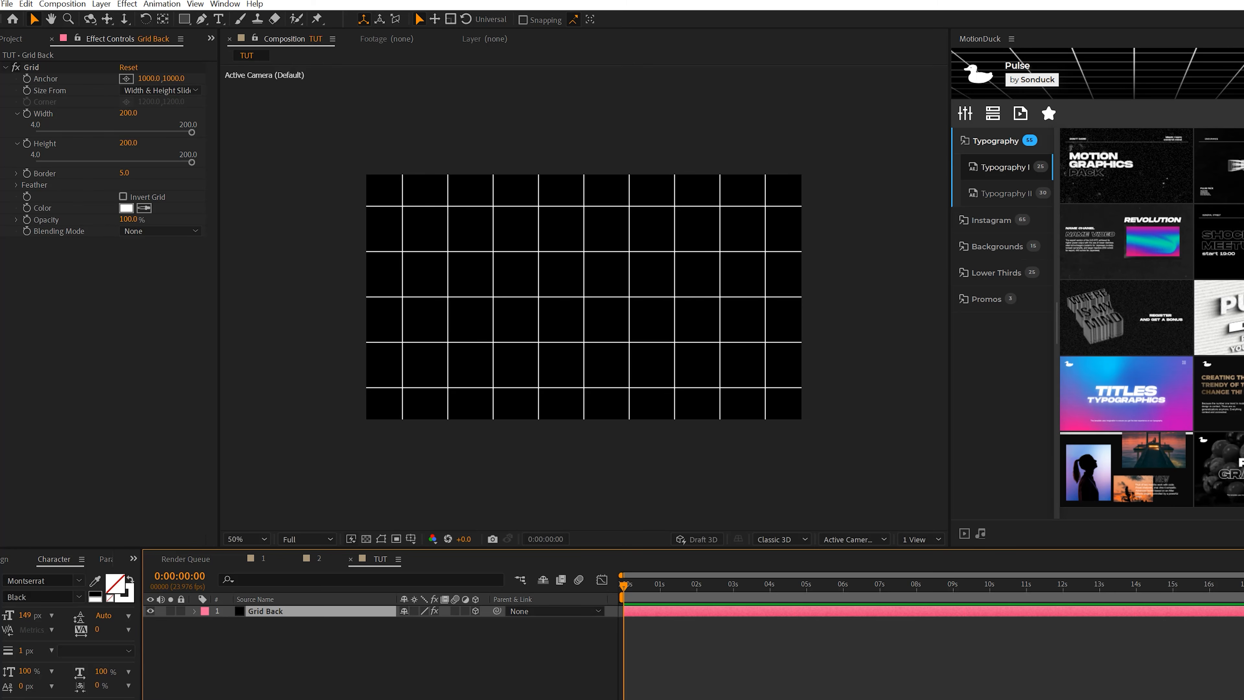
click(26, 4)
click(59, 165)
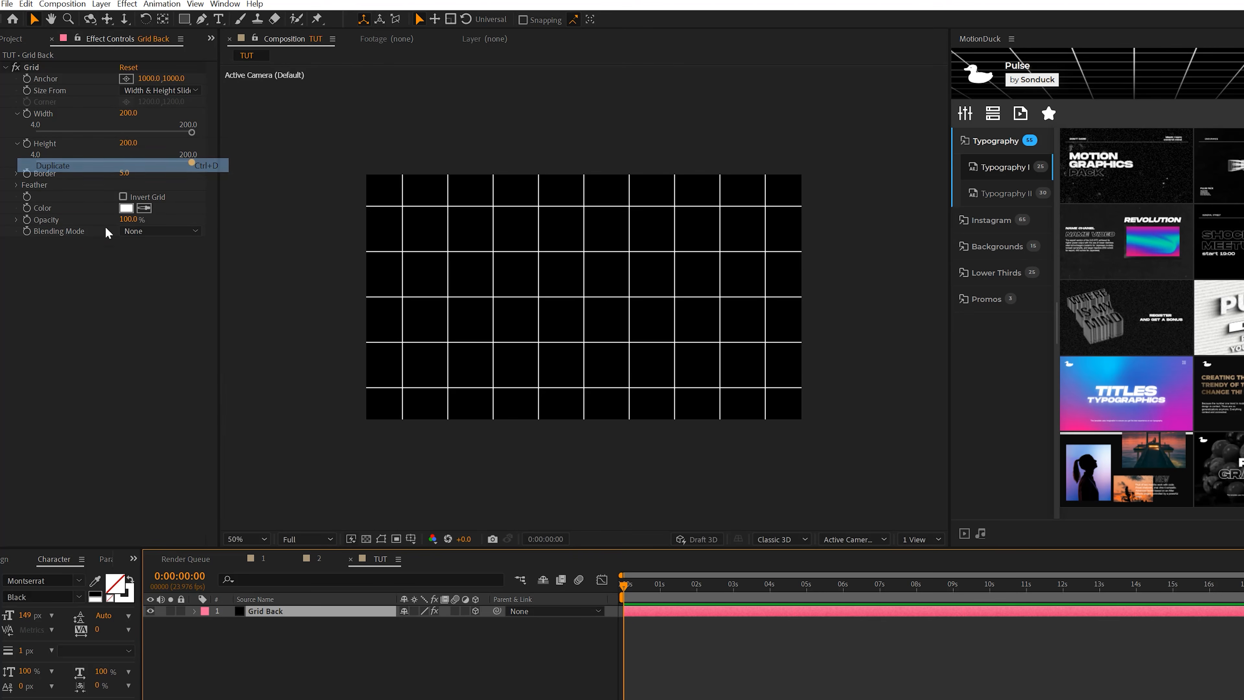
Rename the duplicated grid layer as Grid Bottom.
click(272, 599)
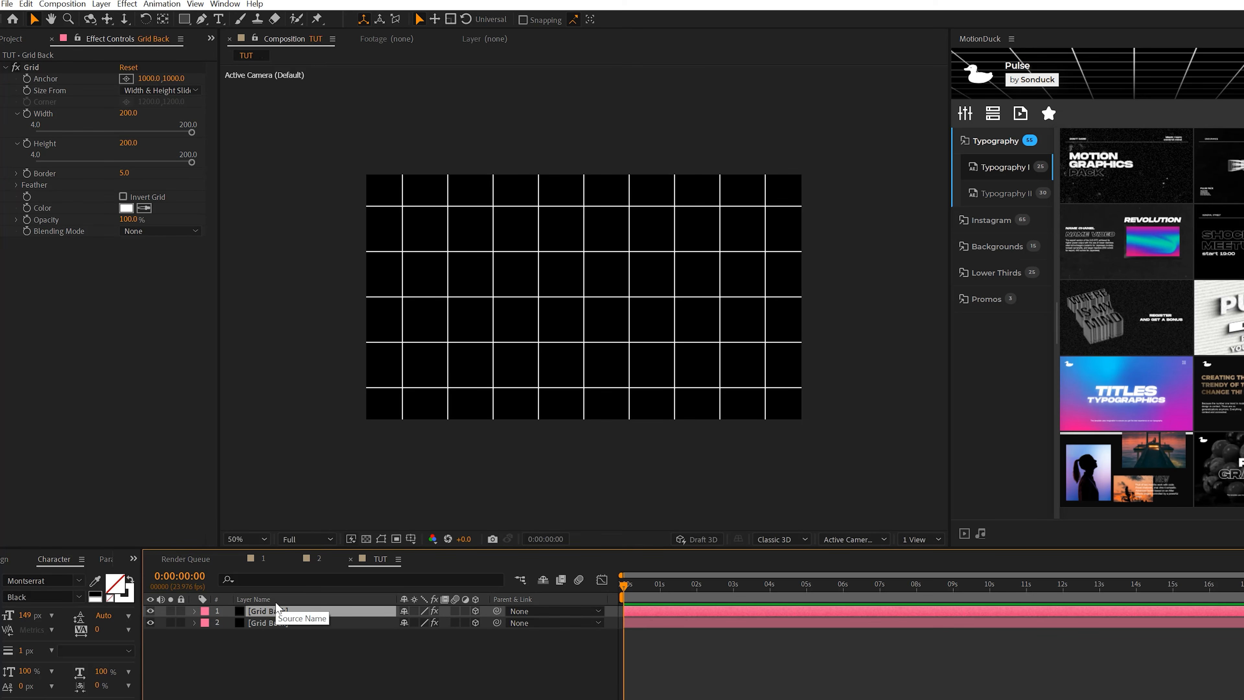
key(Return)
drag(296, 610, 277, 611)
text(ottom)
key(Return)
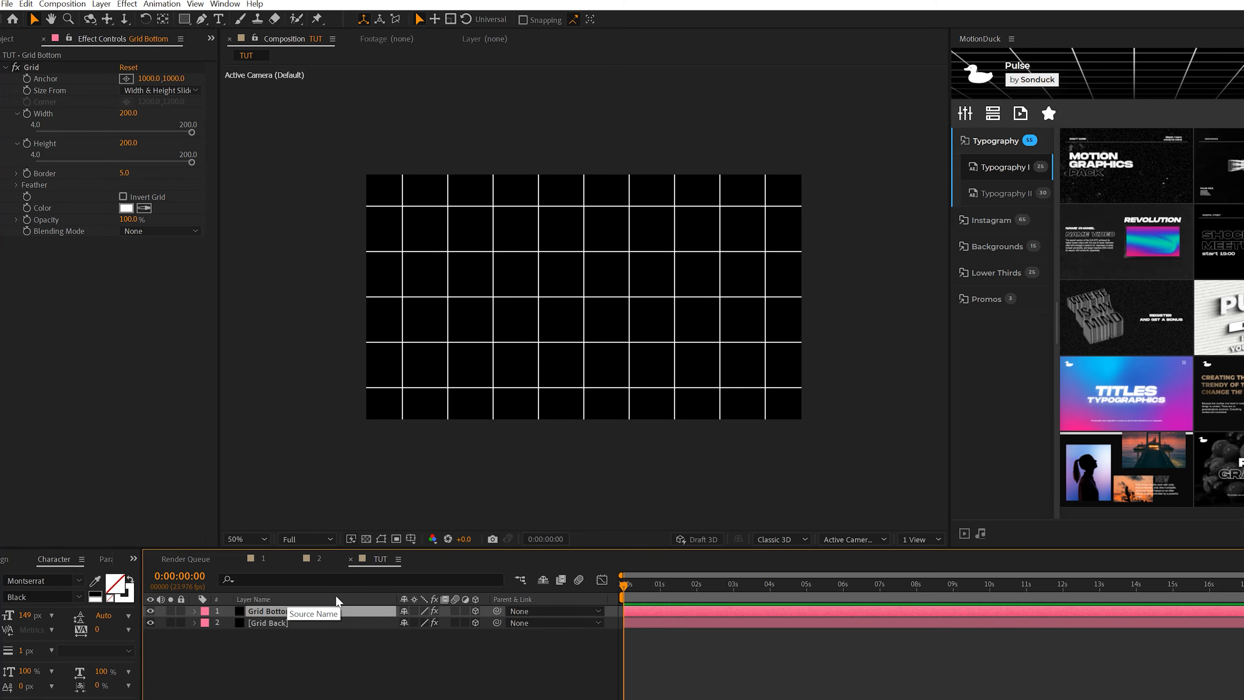
Set the X Rotation of the Grid Bottom layer to 90°.
key(r)
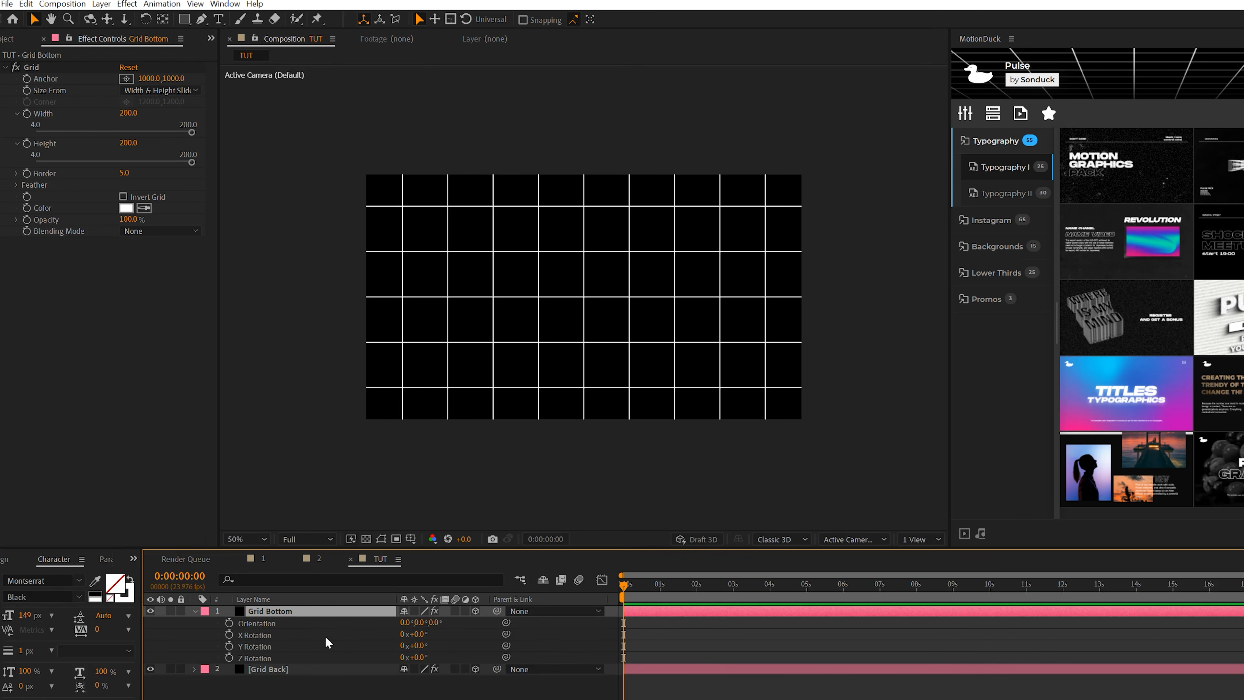
click(416, 633)
key(Return)
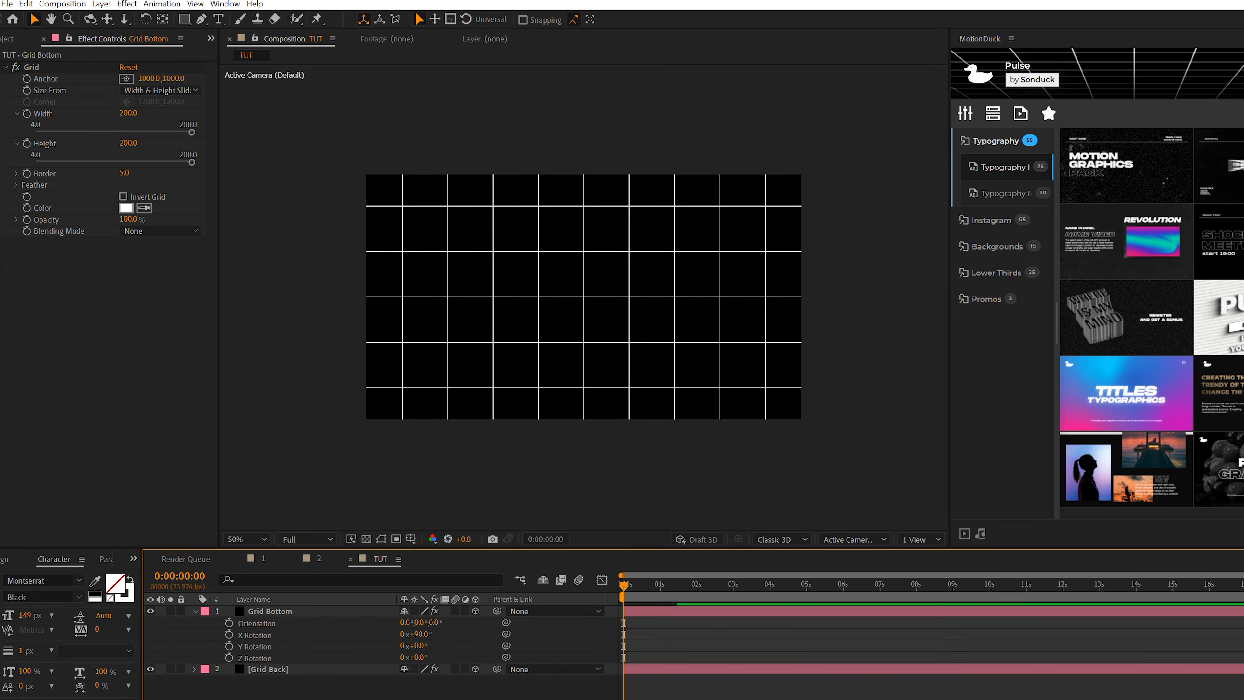
Set the Grid Bottom layer's Y position to 1540 and its Z position to -1000.
click(280, 612)
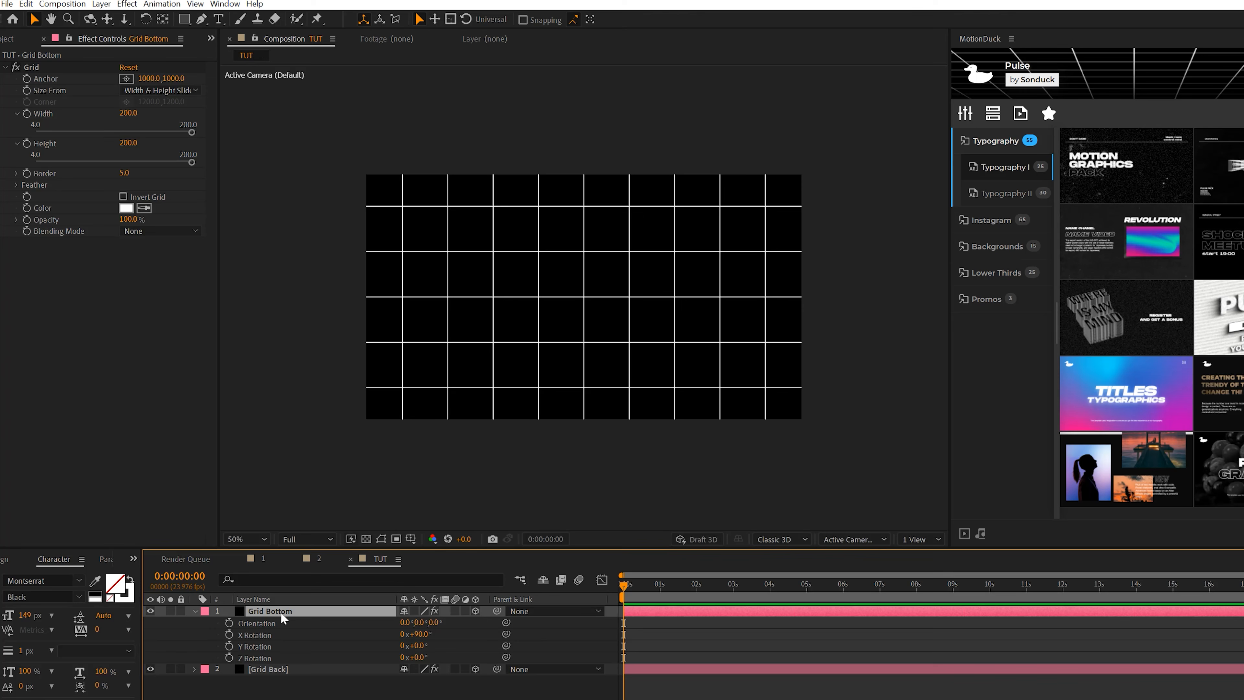
key(p)
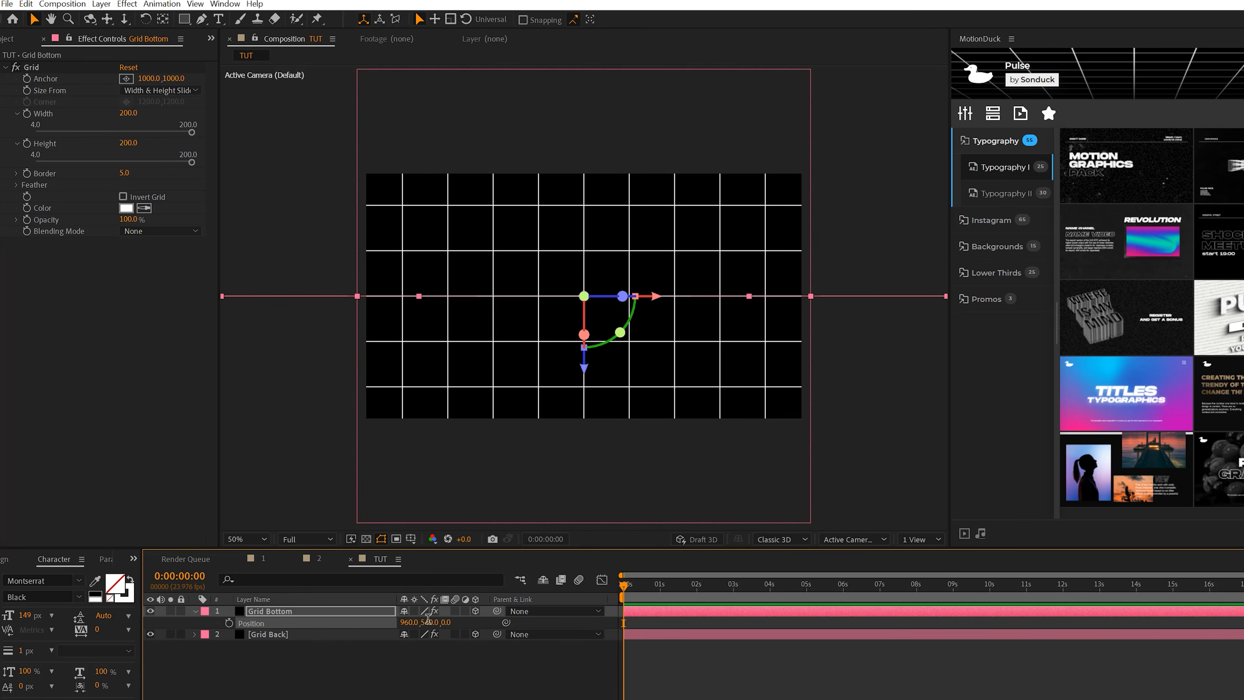
click(438, 622)
key(Home)
text(1)
key(Return)
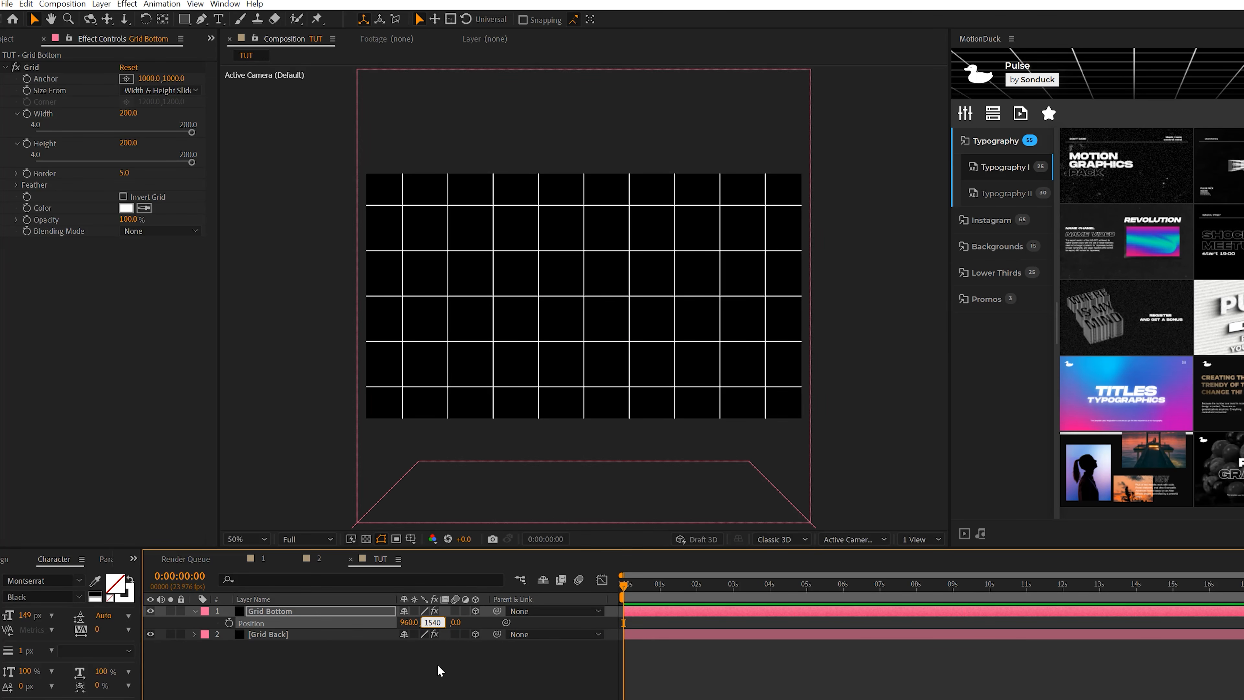
click(437, 664)
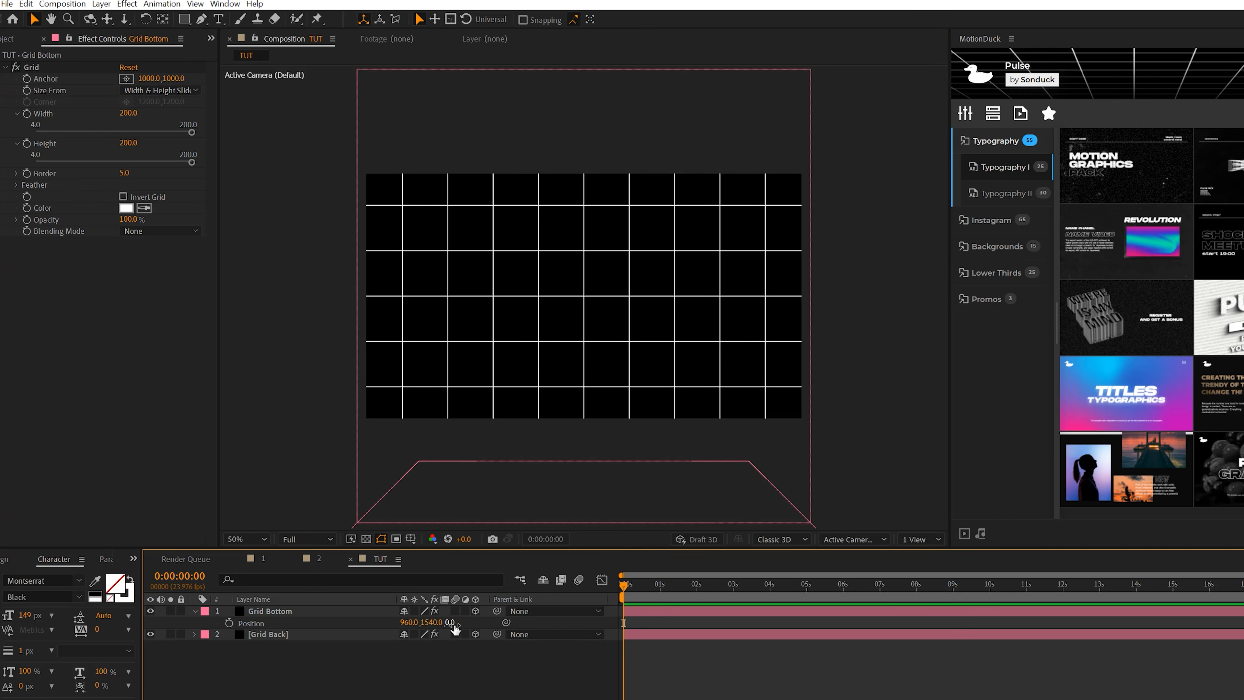
click(449, 623)
text(-)
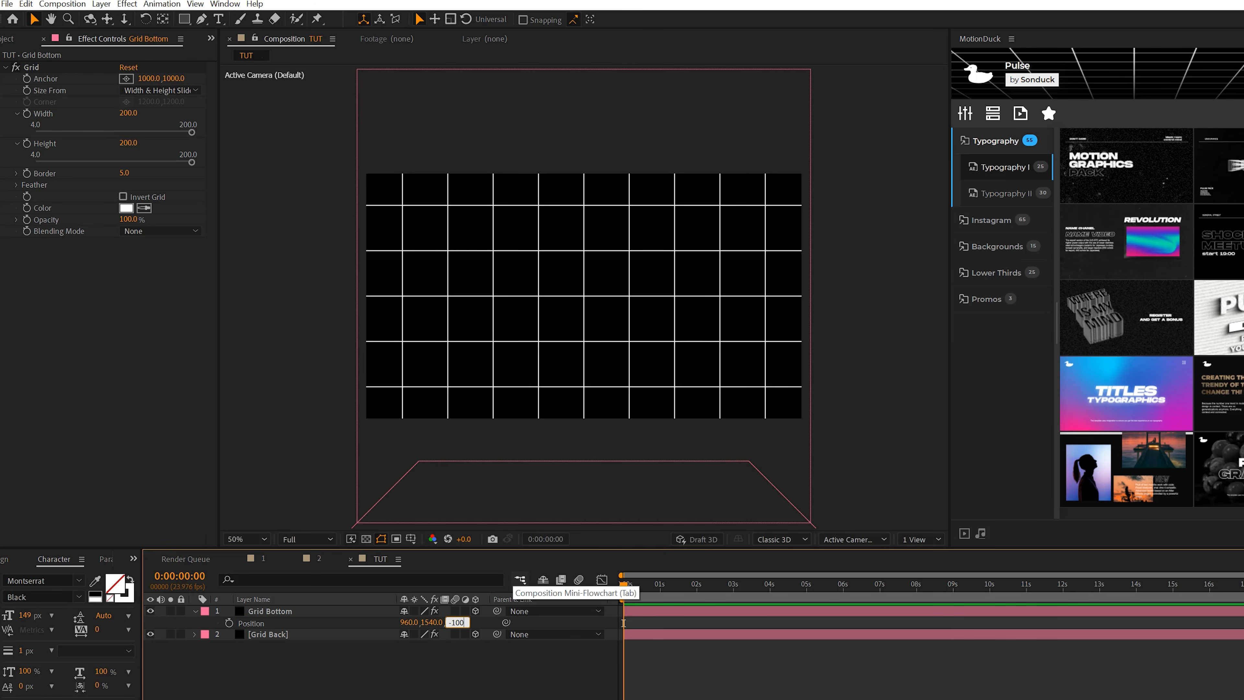
text(1000)
key(Return)
Check the alignment of the back and bottom grids in the Left view, and return to the default active camera.
click(849, 537)
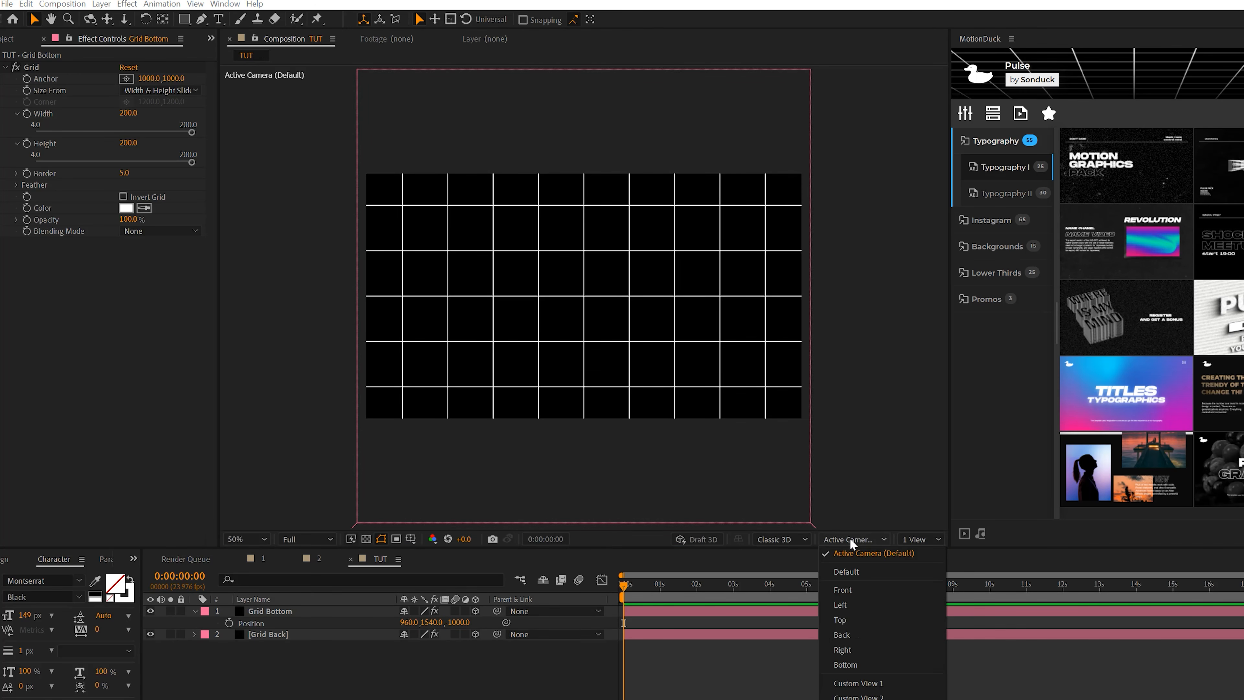
click(842, 604)
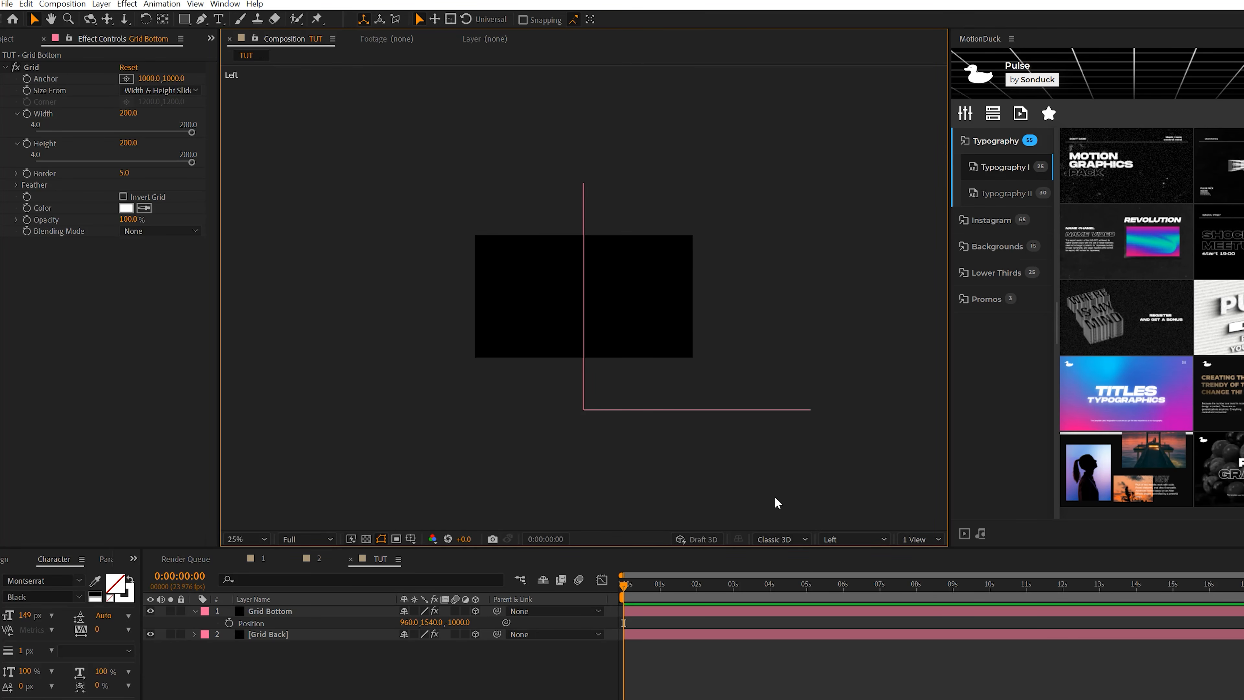
click(854, 539)
click(842, 569)
Duplicate the Grid Bottom layer and set the copy's Y position to -460 as the ceiling.
click(262, 609)
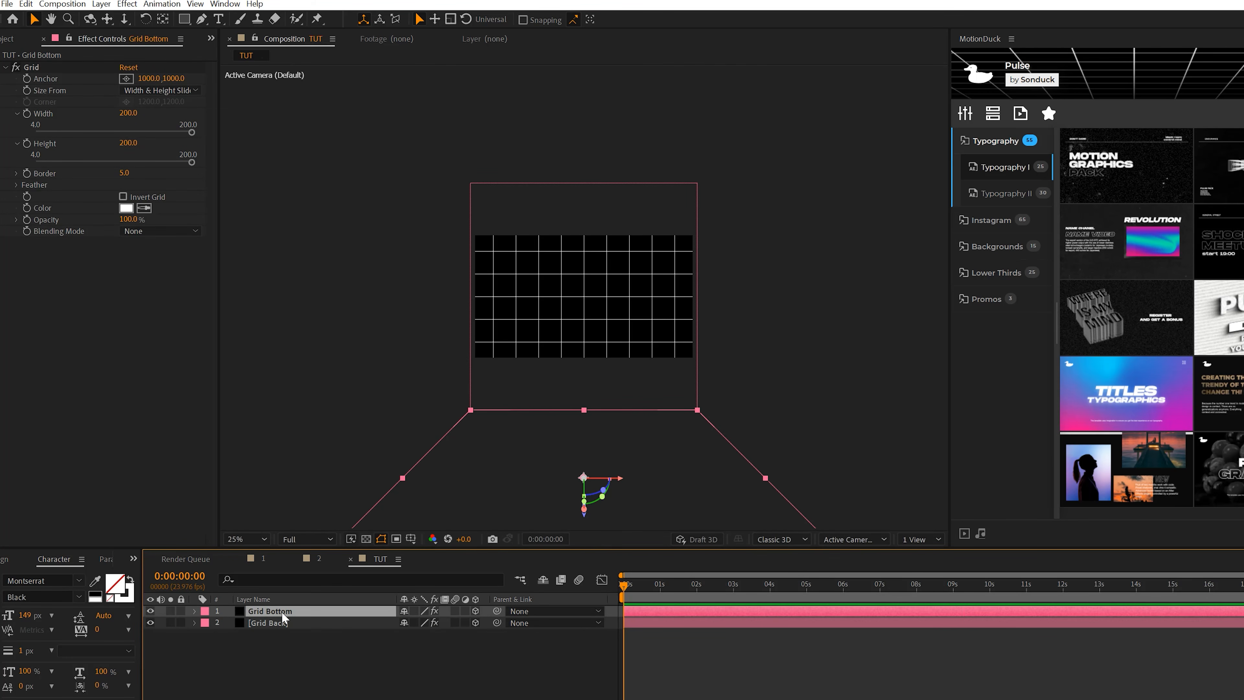
key(ctrl+d)
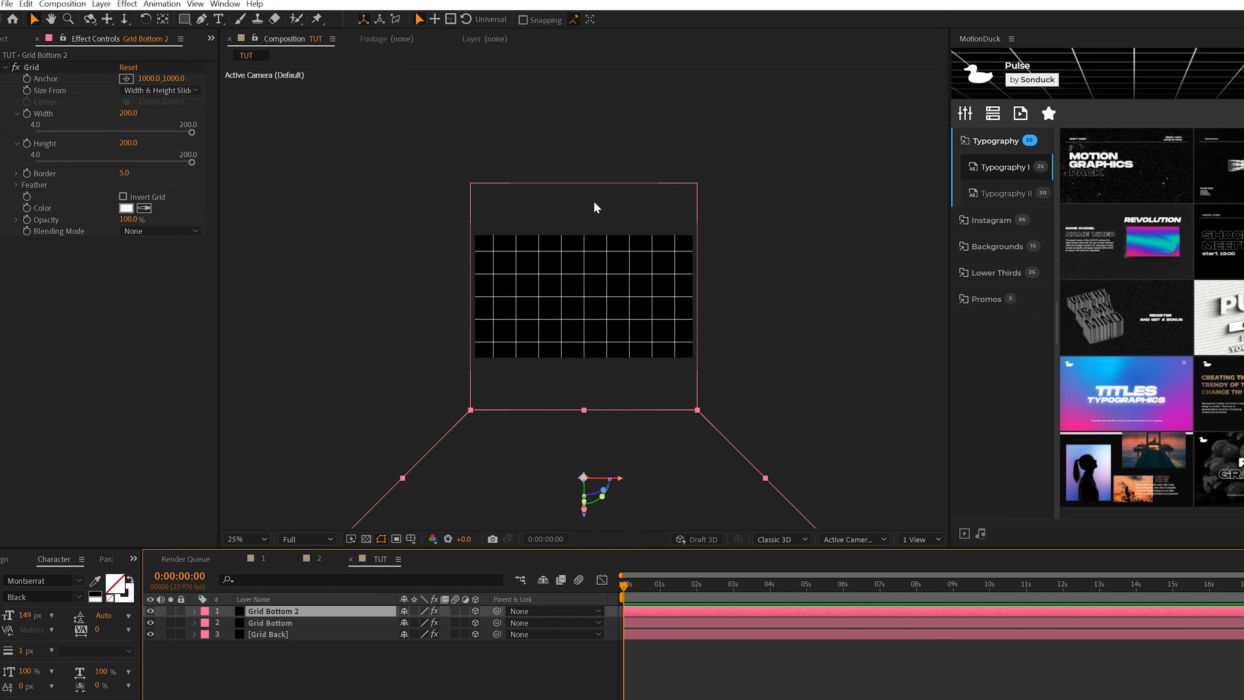
key(p)
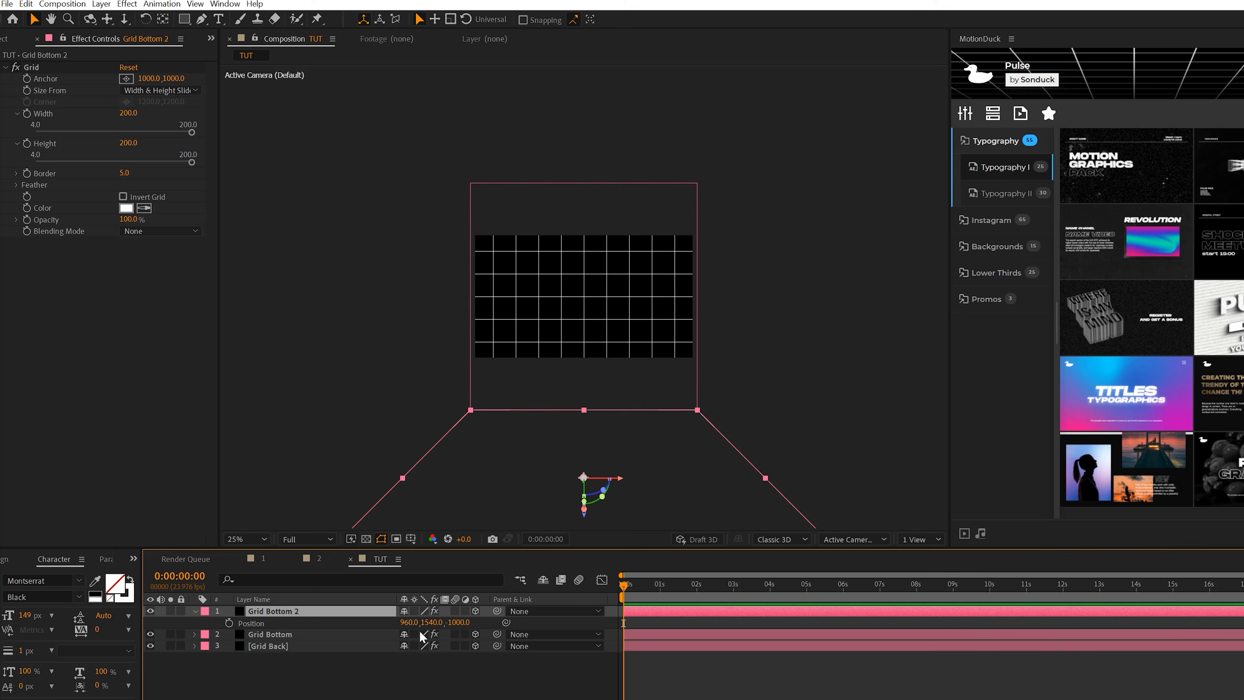
click(428, 624)
text(-460)
key(Return)
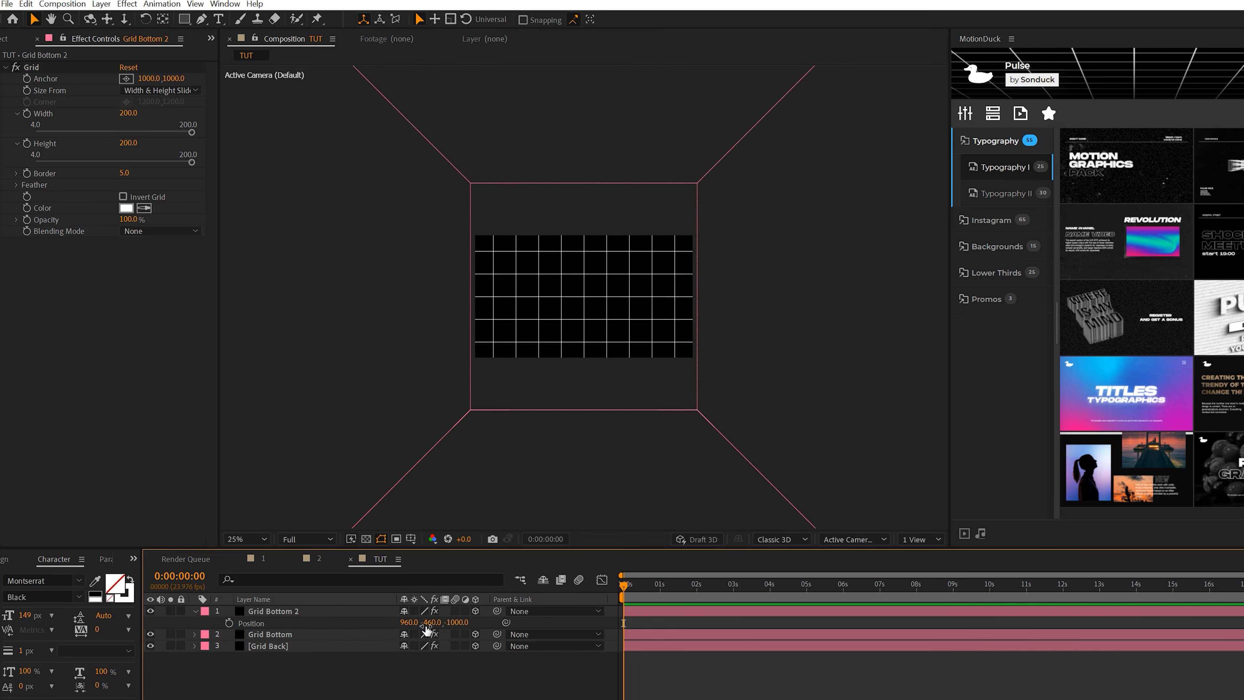
scroll(569, 320, down, 1)
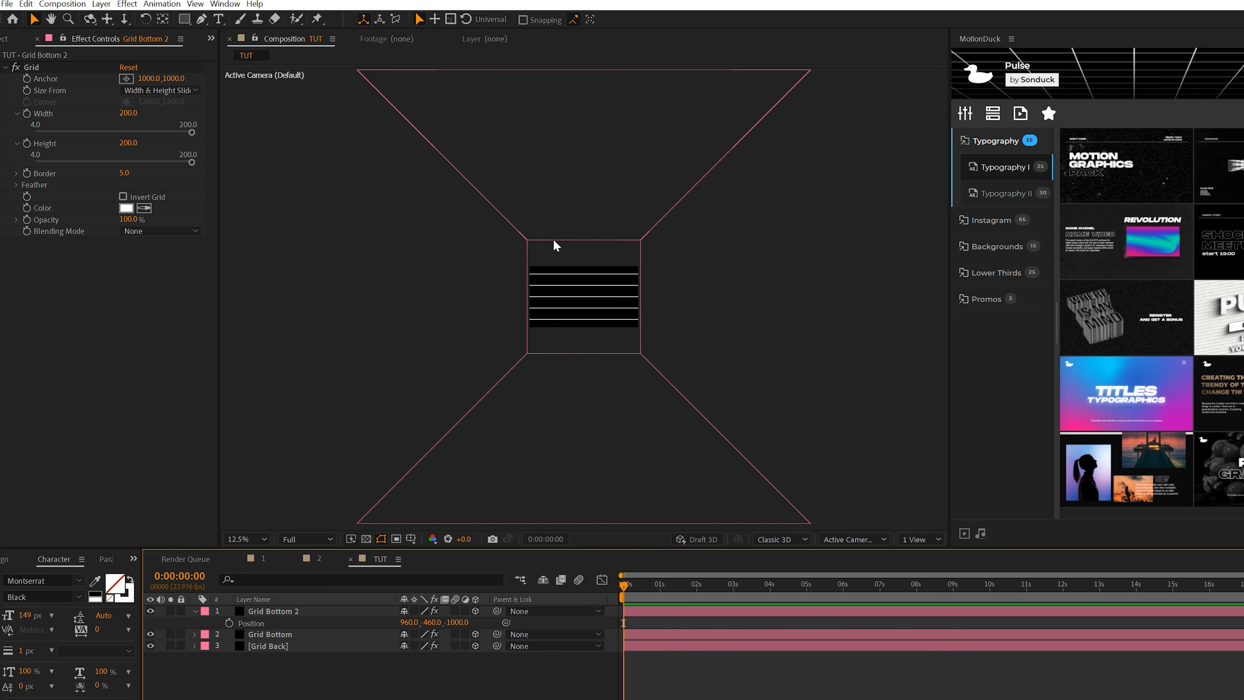
scroll(555, 245, up, 1)
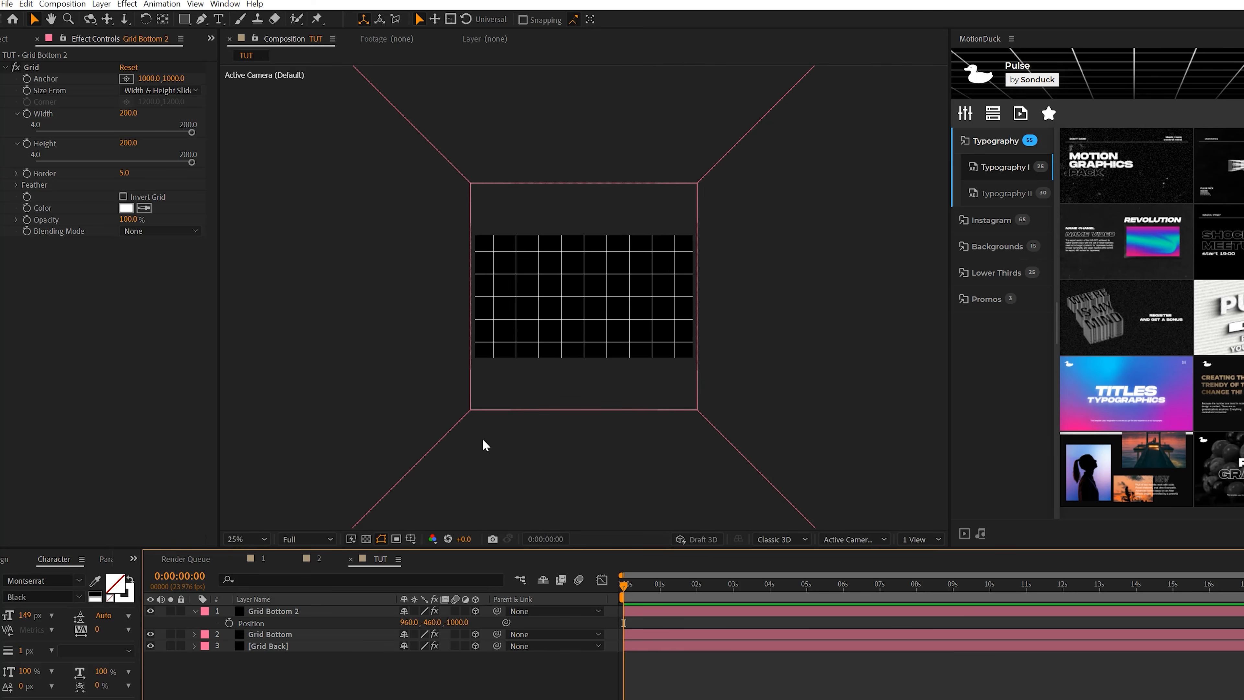
click(380, 539)
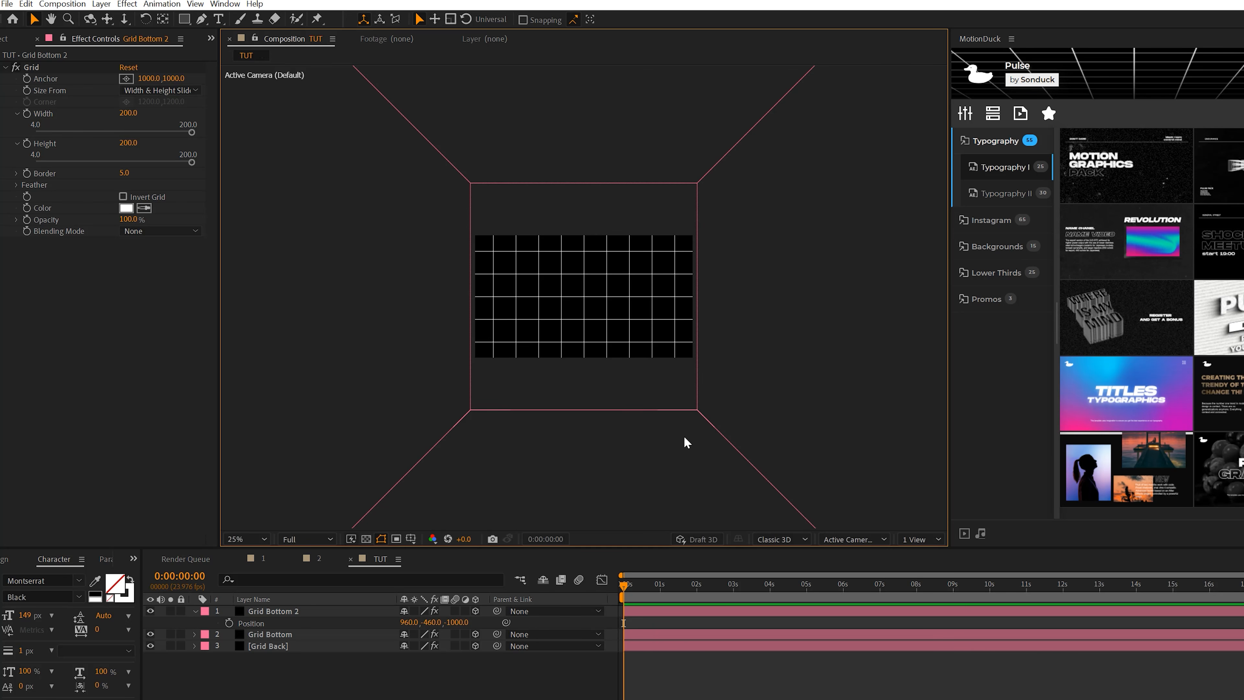
scroll(592, 494, down, 1)
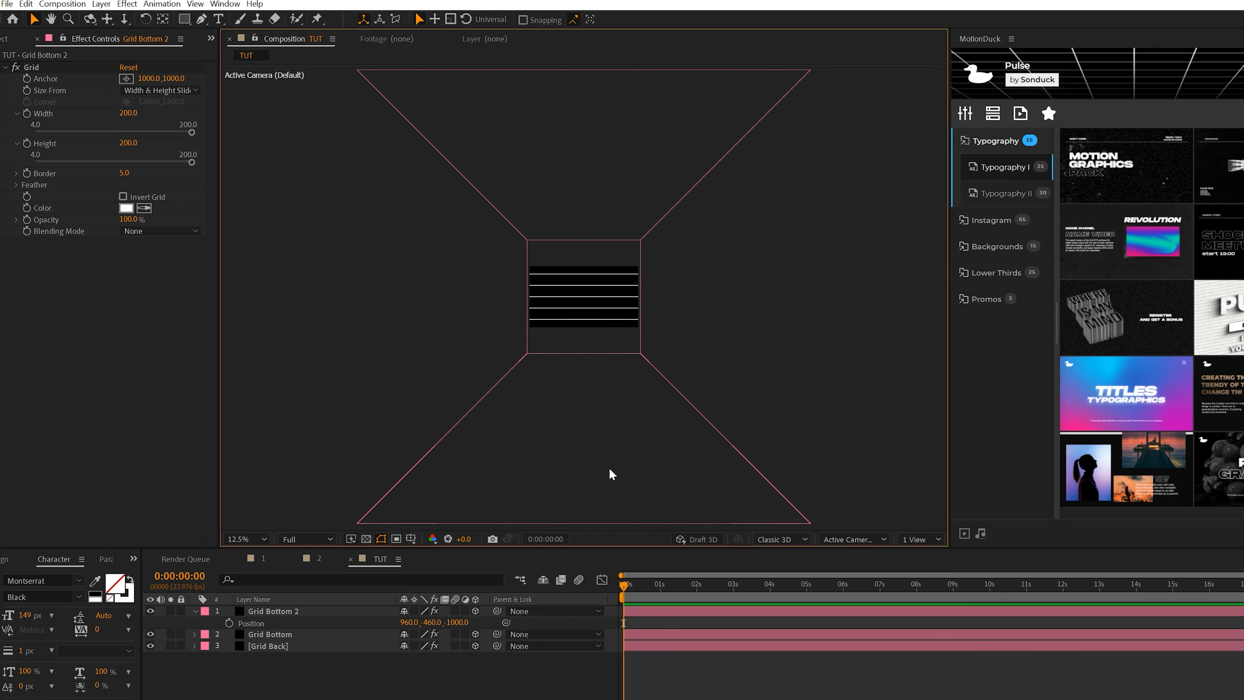
Duplicate the Grid Back layer and rename the copy Grid Left.
scroll(609, 467, up, 1)
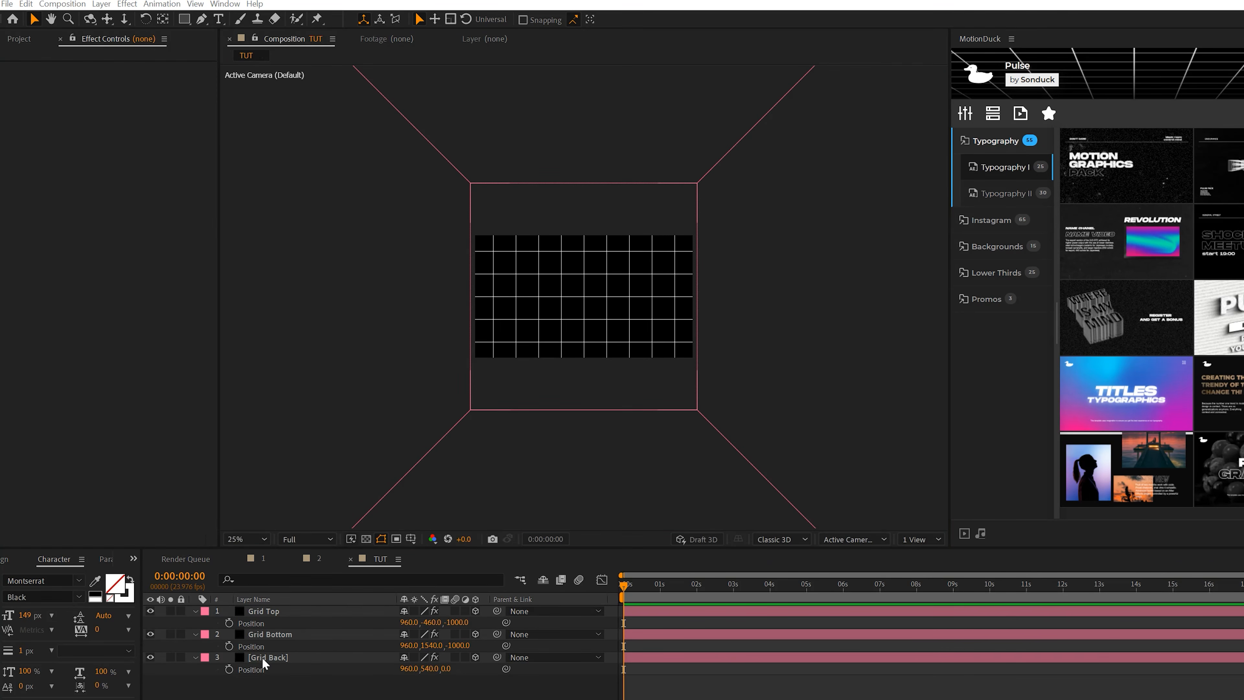
click(262, 657)
key(ctrl+d)
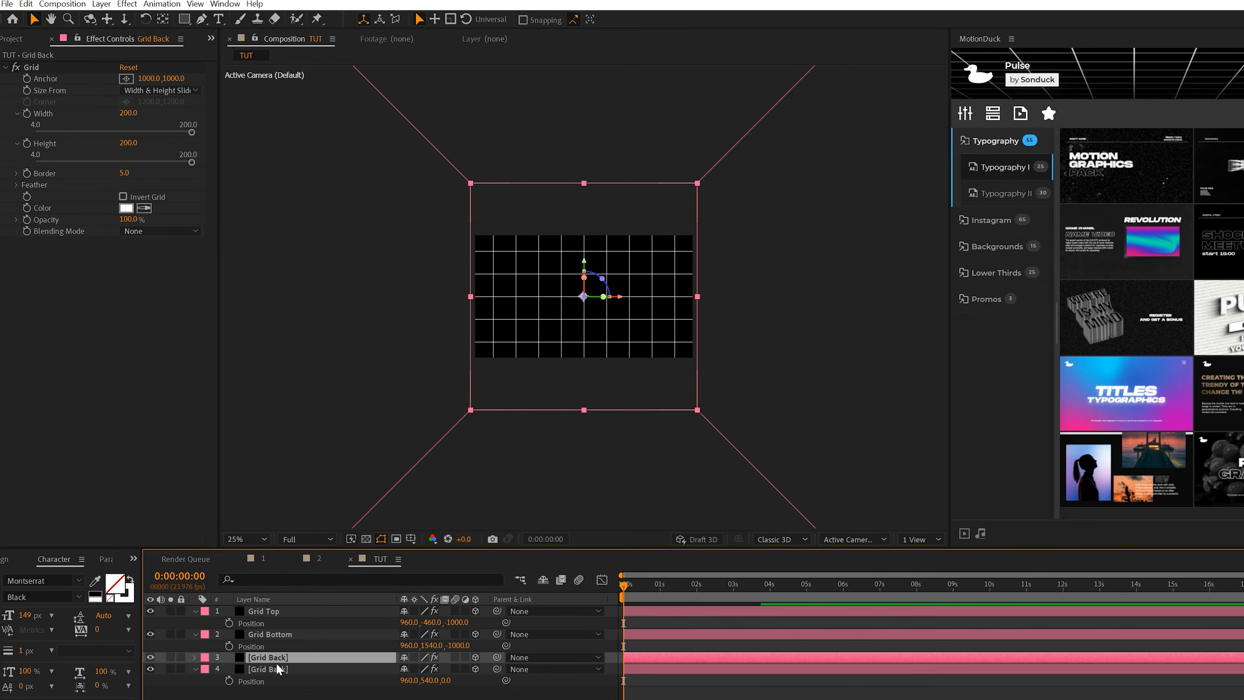
key(Return)
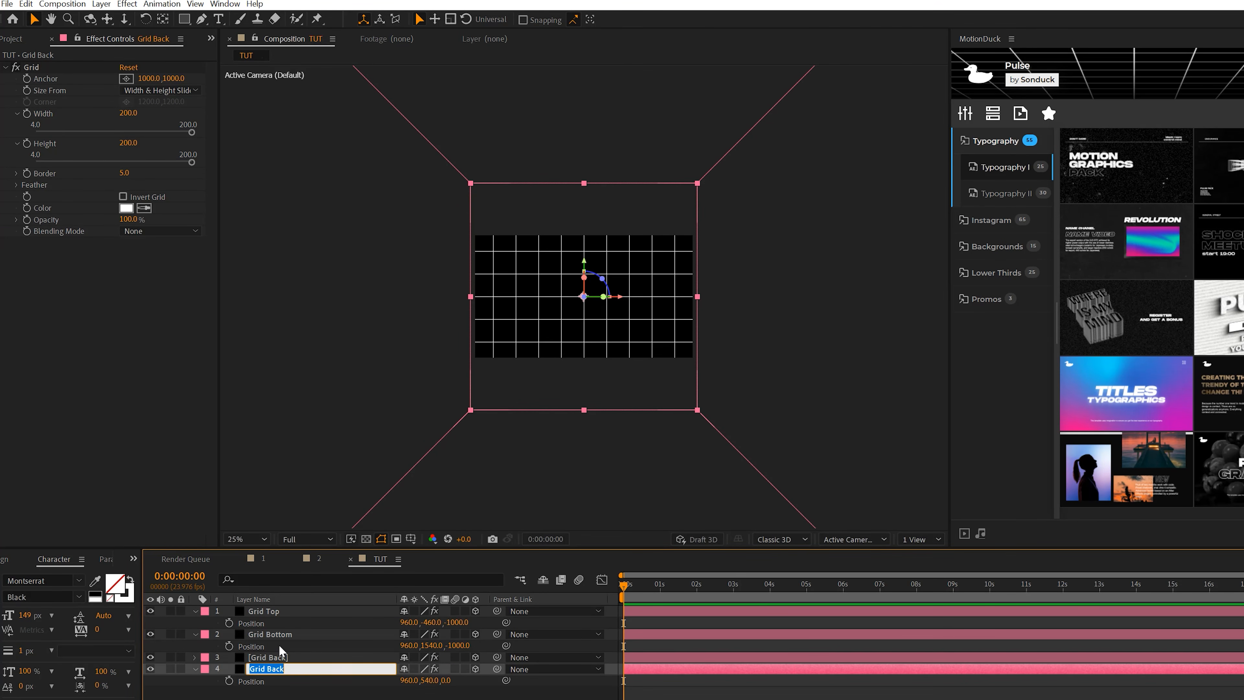
text(Grid Left)
key(Return)
Set the Y Rotation of the Grid Left layer to 90°.
key(r)
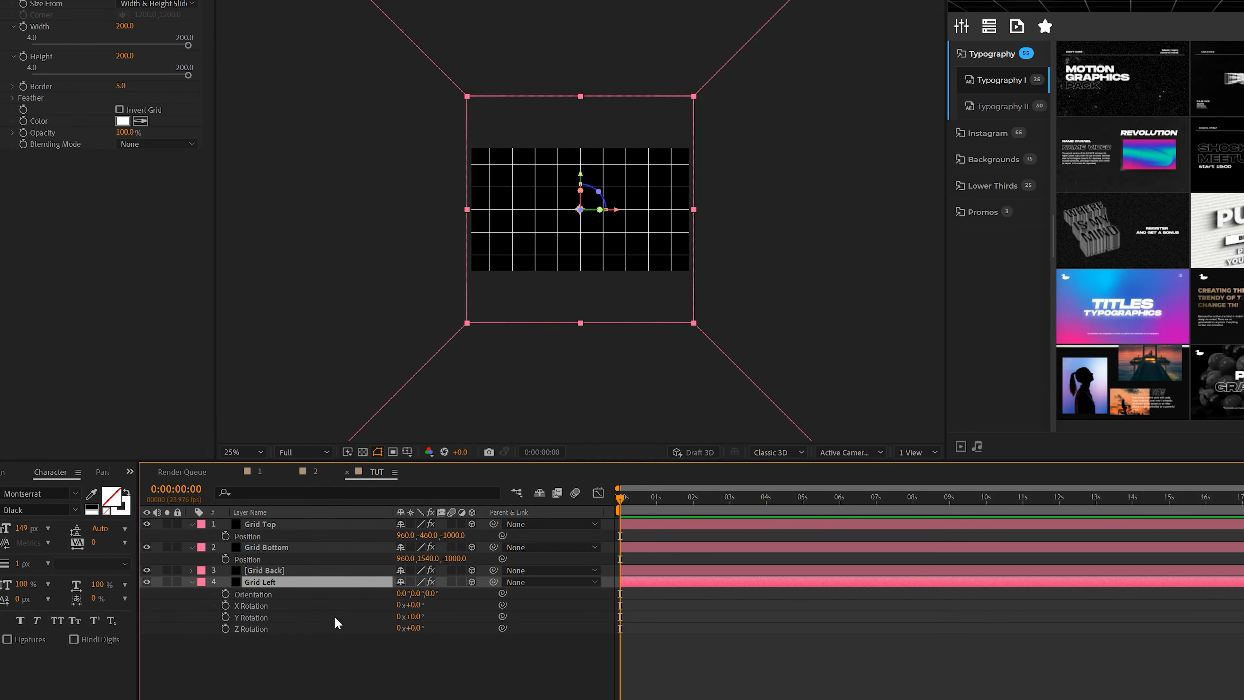
click(414, 616)
text(90)
click(444, 688)
click(278, 582)
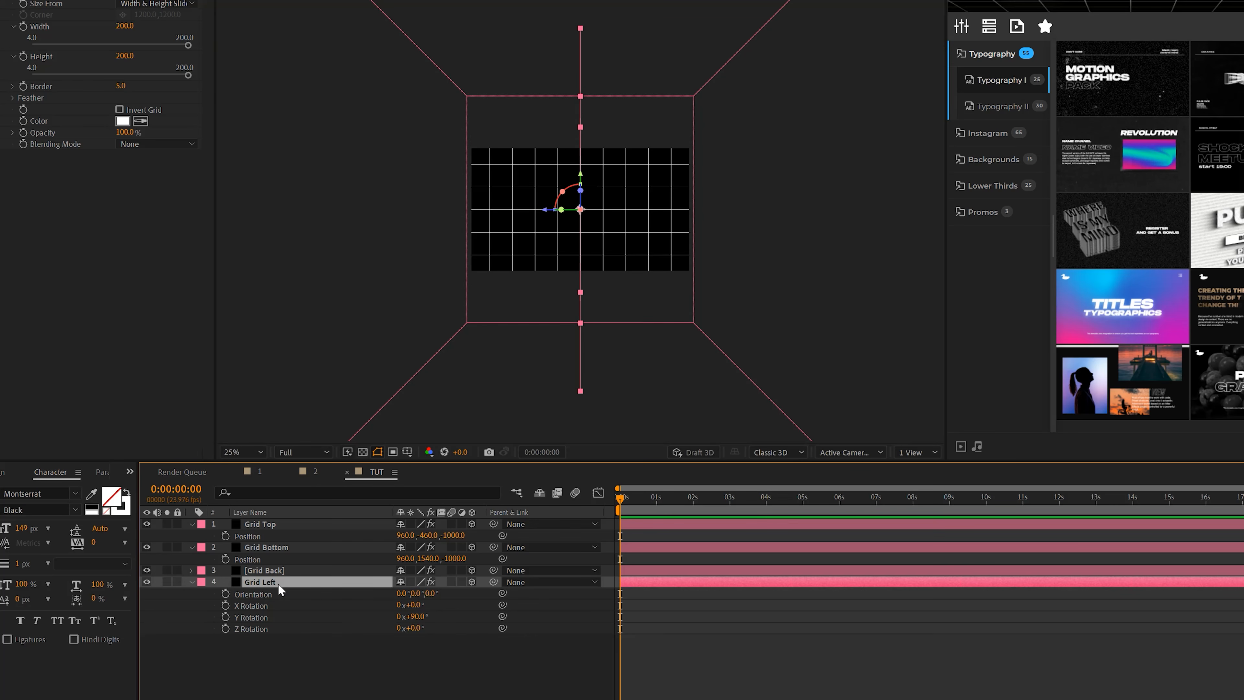
Set the Grid Left layer's X position to 1960 and its Z position to -1000.
key(p)
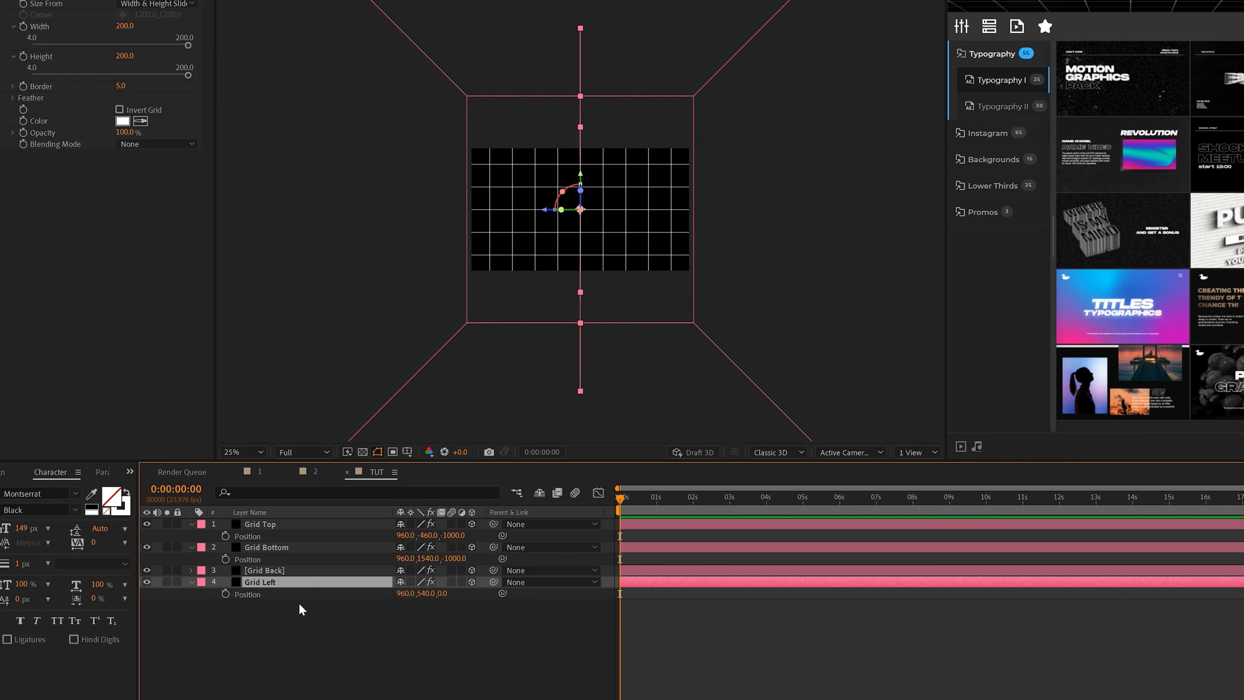
click(405, 593)
text(1960)
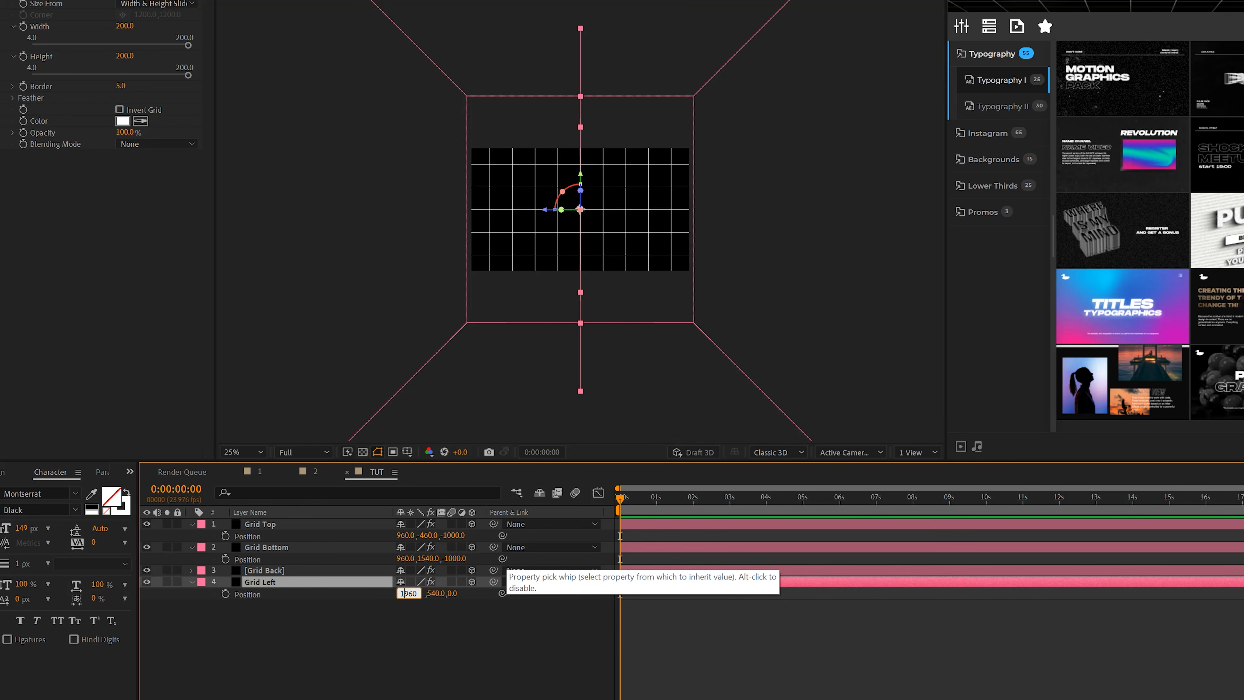
click(404, 612)
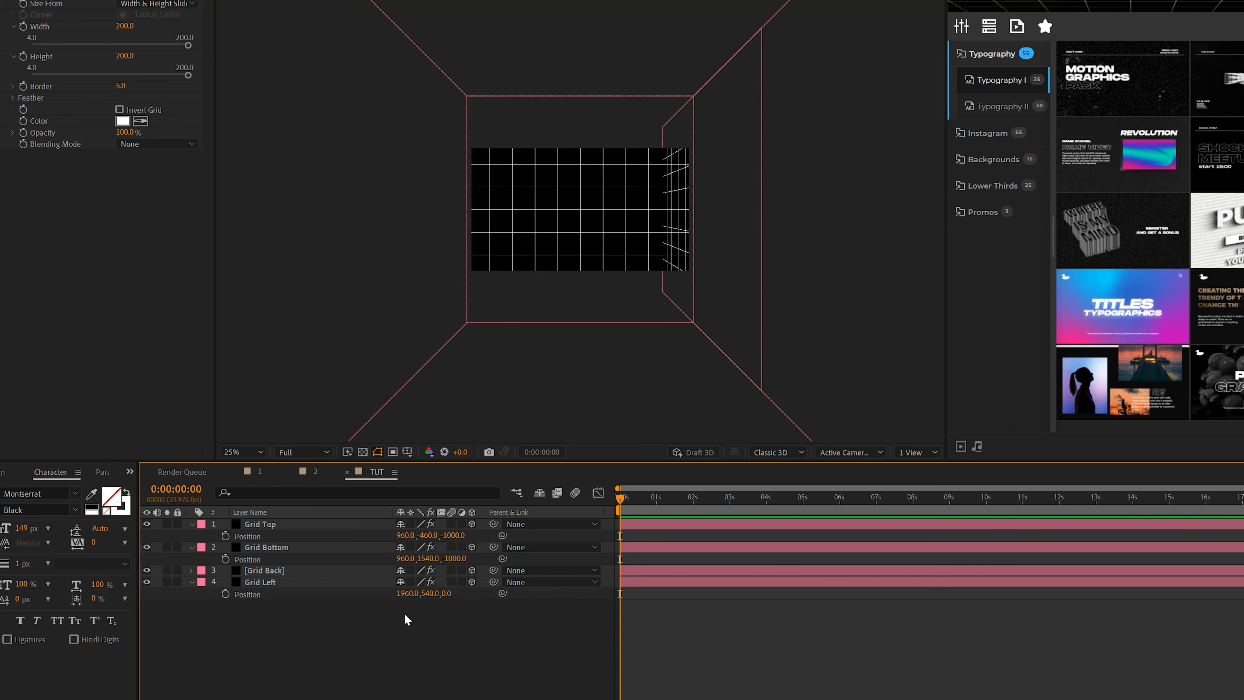
click(448, 592)
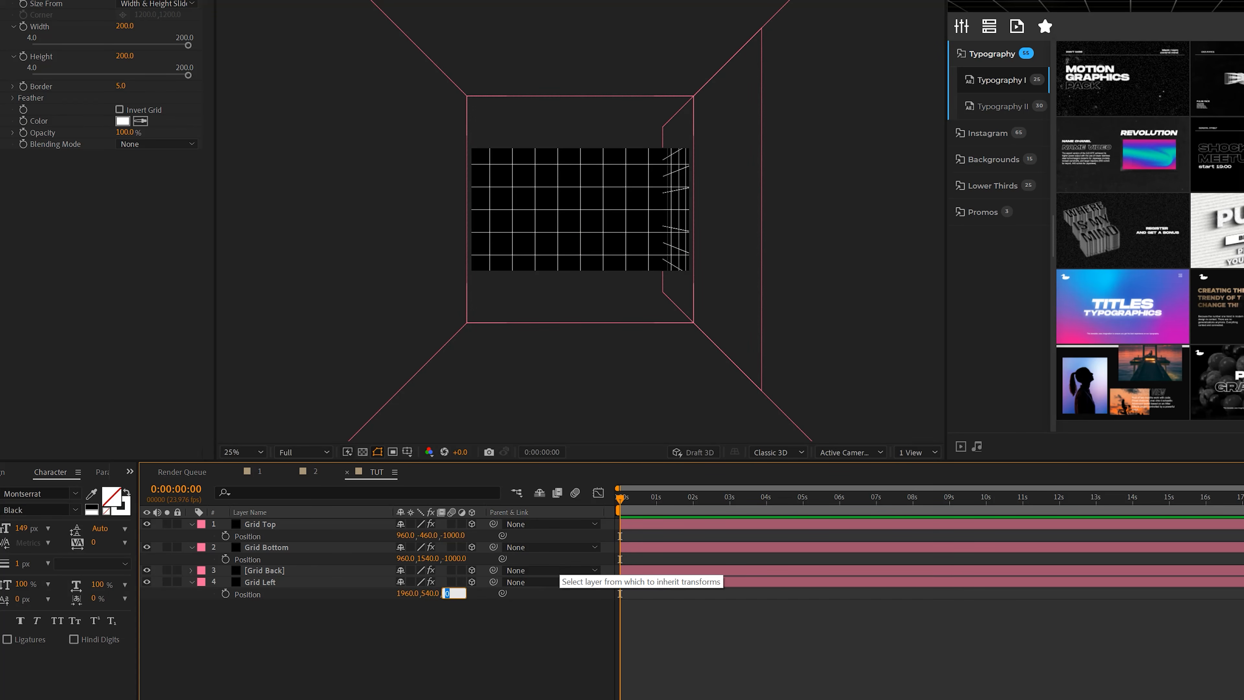
text(-1000)
click(255, 583)
key(comma)
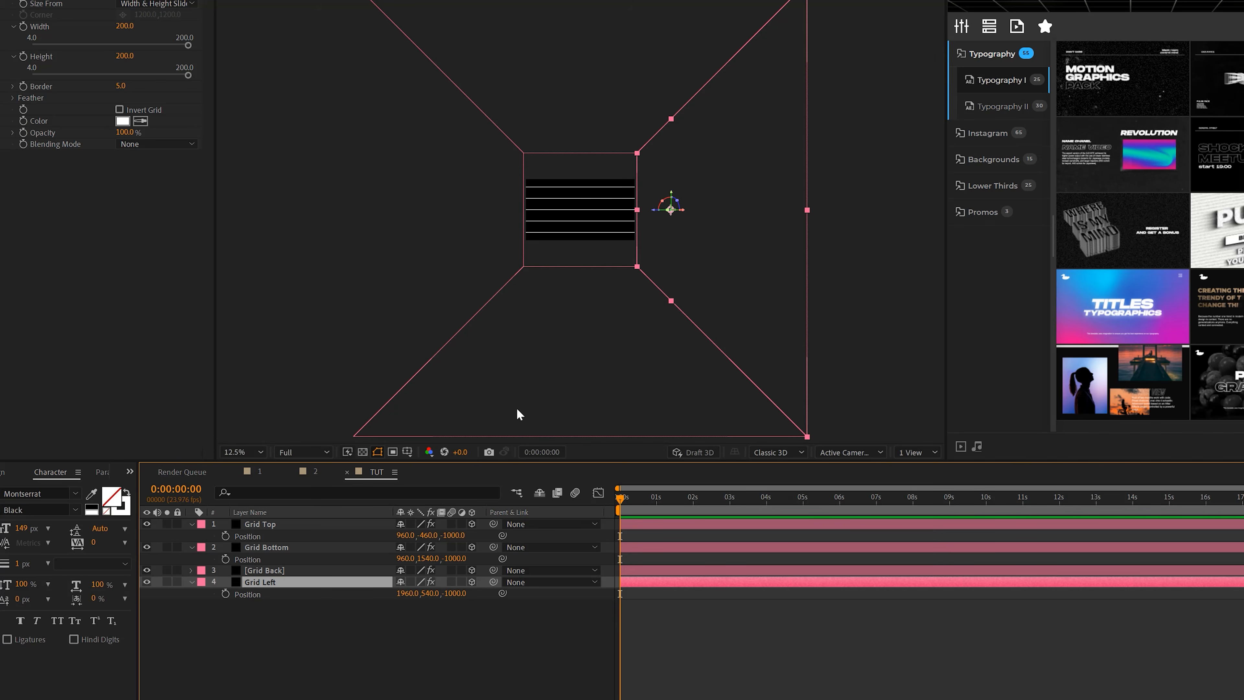
key(period)
Duplicate the Grid Left layer as Grid Right and set the copy's X position to -40.
key(ctrl+d)
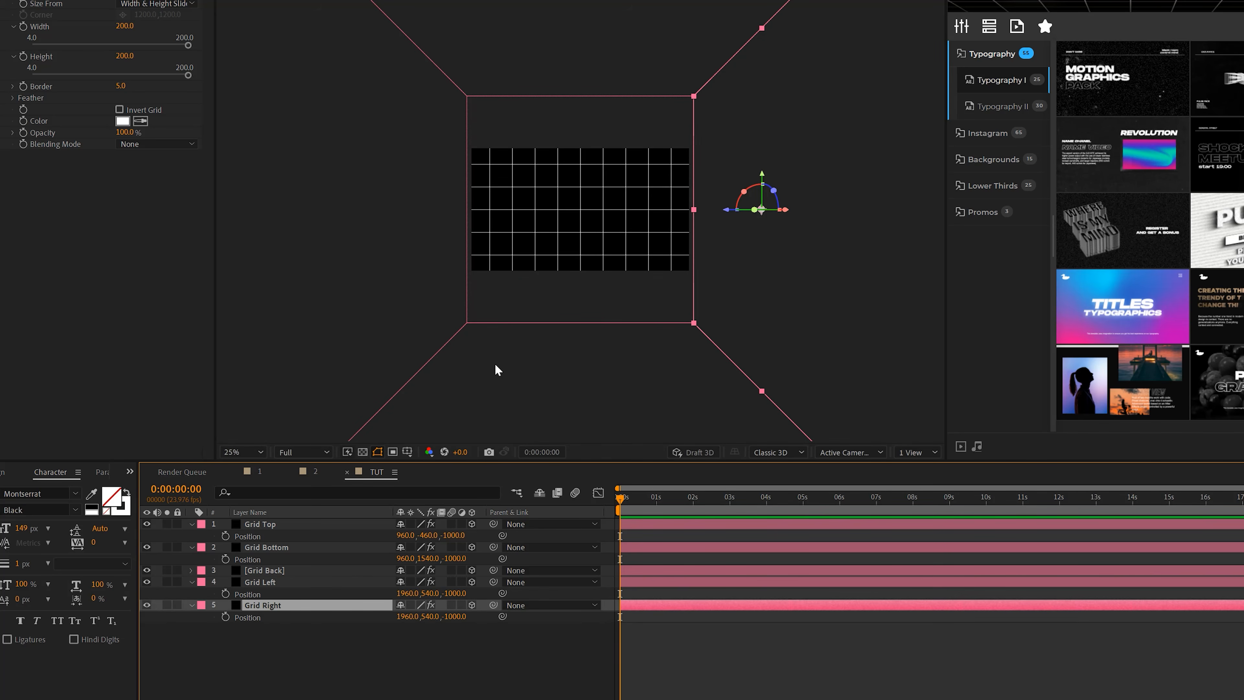
key(period)
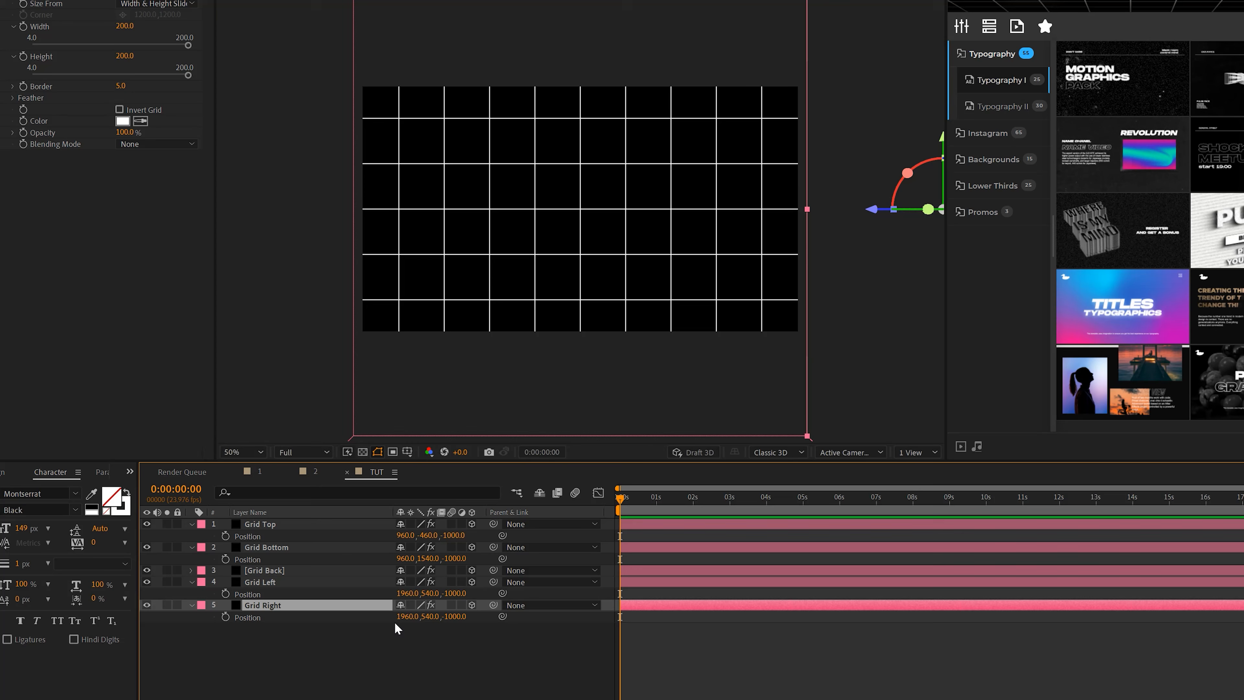
click(407, 615)
text(-40)
click(433, 353)
key(comma)
key(comma)
click(263, 569)
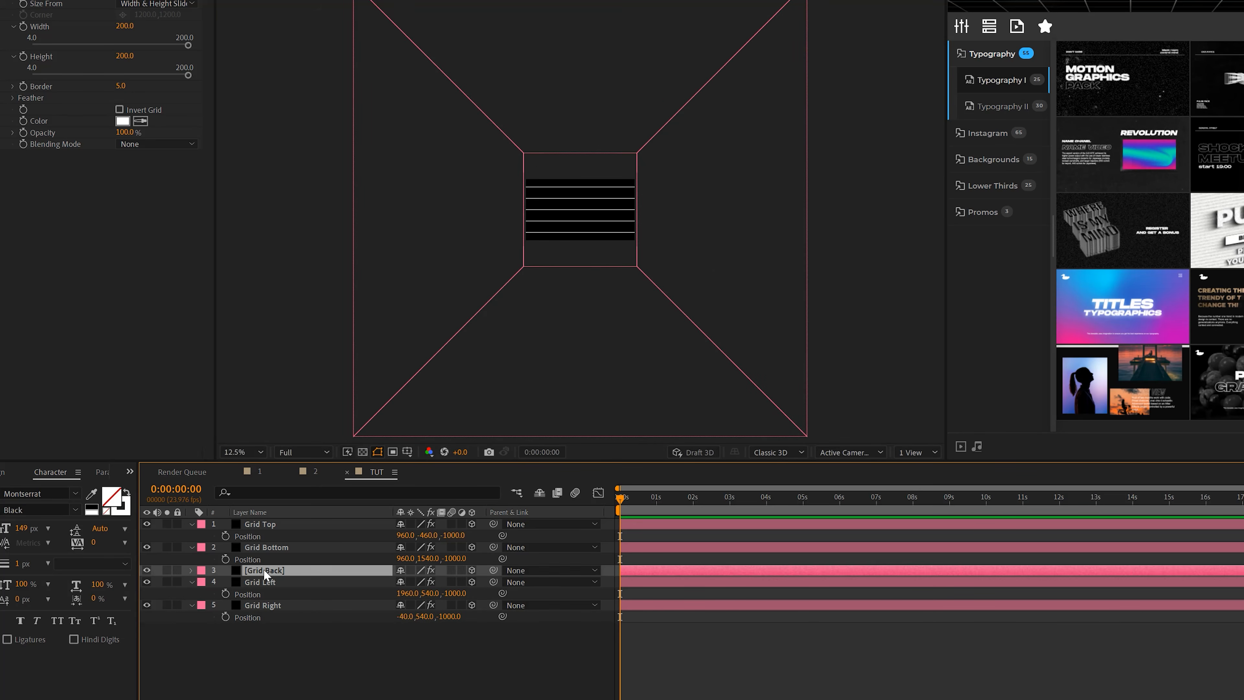
key(p)
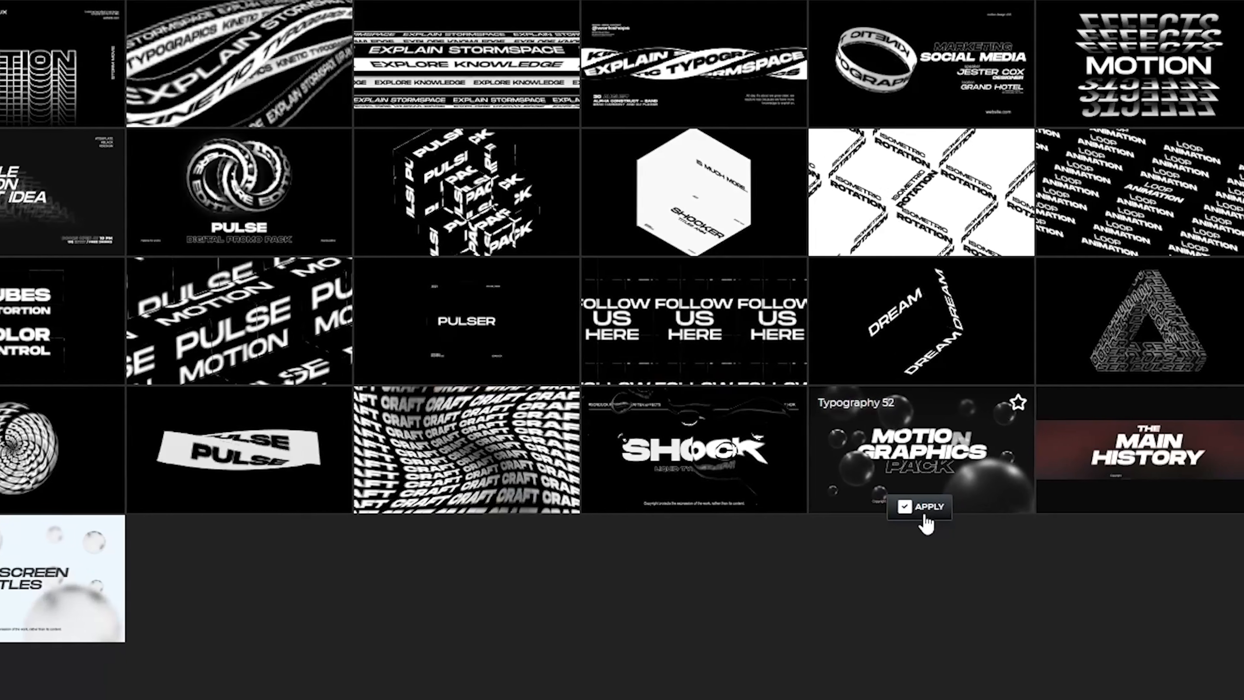
click(990, 506)
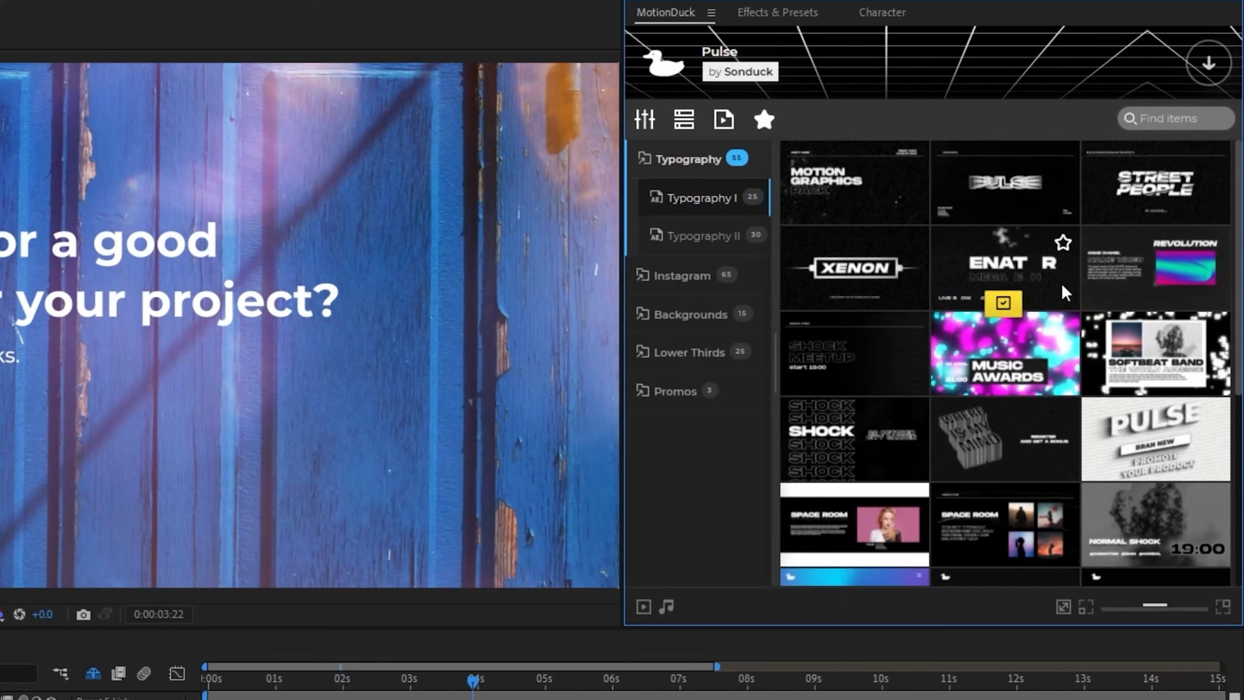
scroll(1183, 267, down, 5)
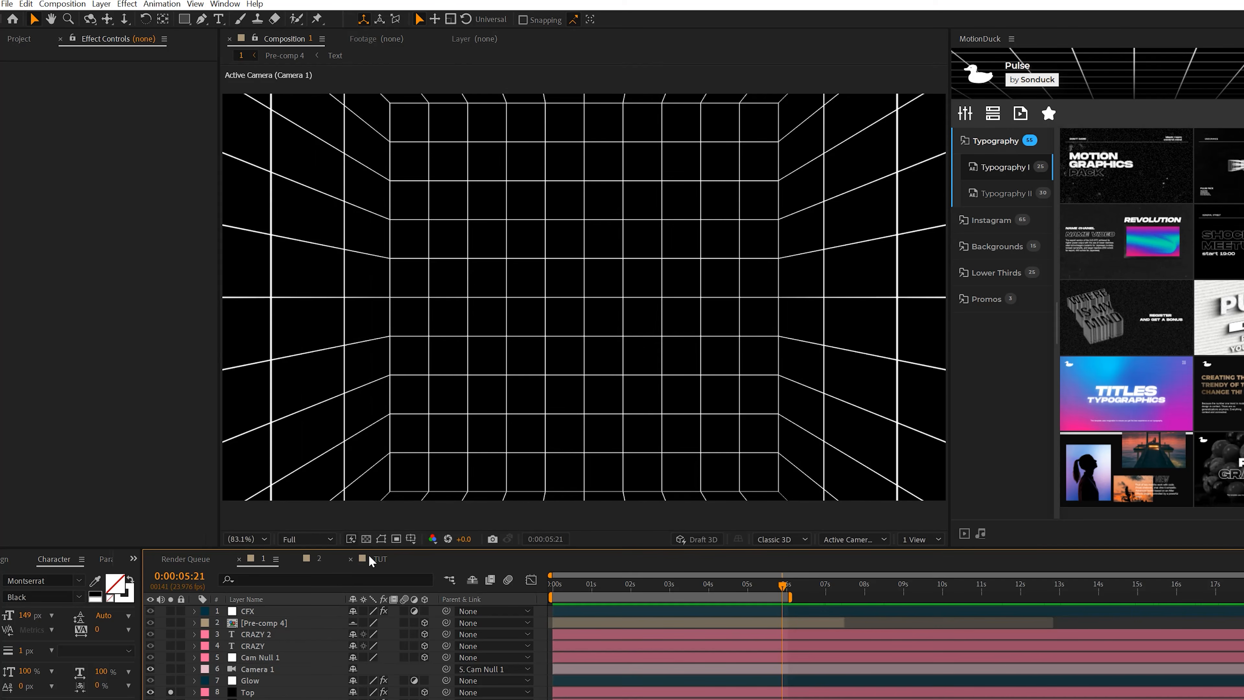
Return to the TUT composition and add a two-node camera with the 50mm preset.
click(377, 559)
mouse_move(640, 587)
mouse_down()
mouse_move(671, 585)
mouse_move(647, 585)
mouse_up()
click(105, 6)
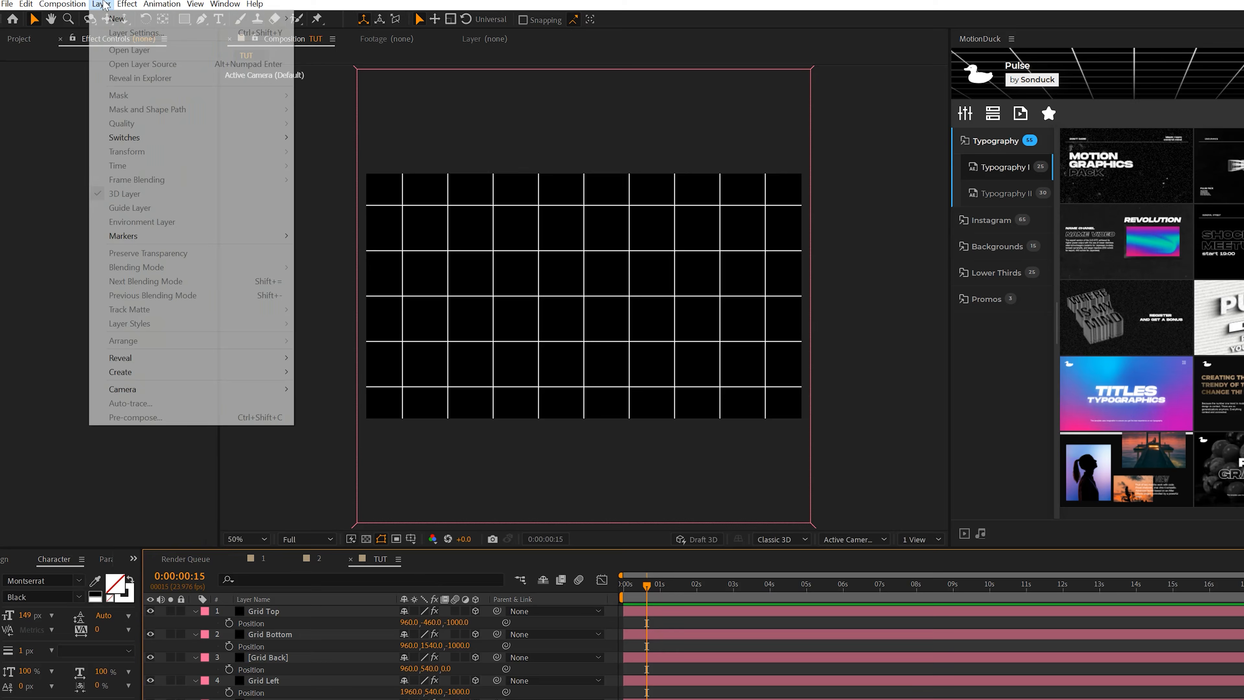
mouse_move(220, 21)
click(335, 61)
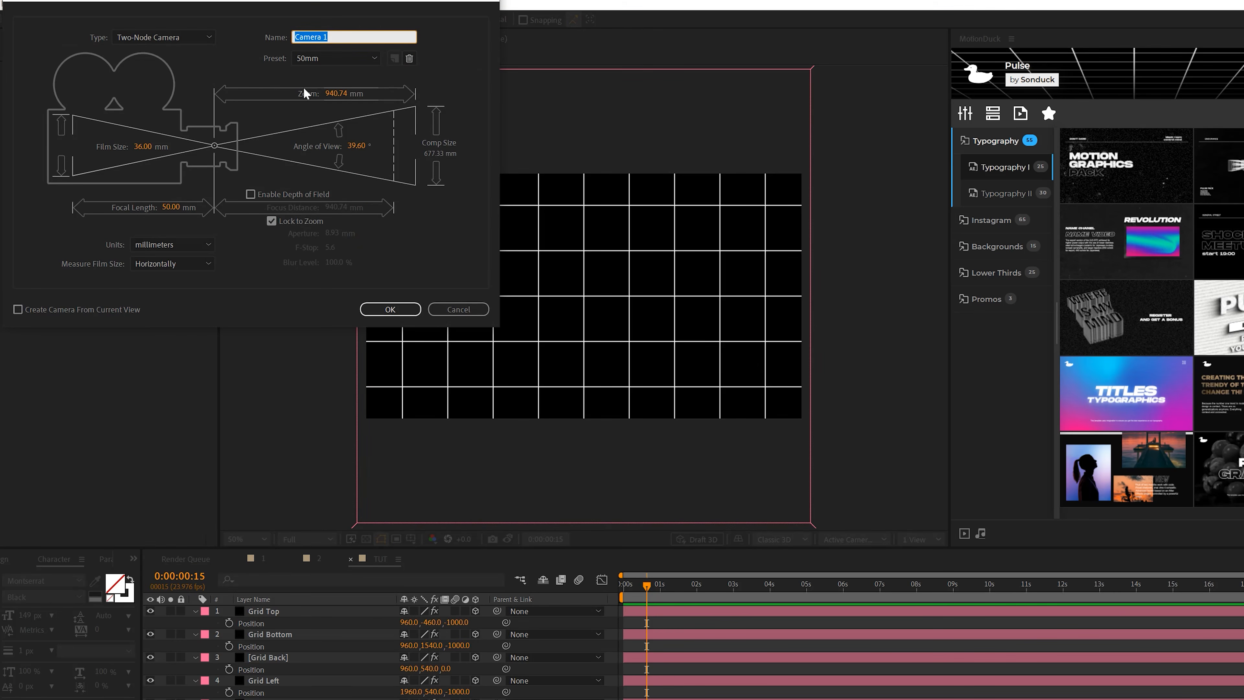
click(382, 308)
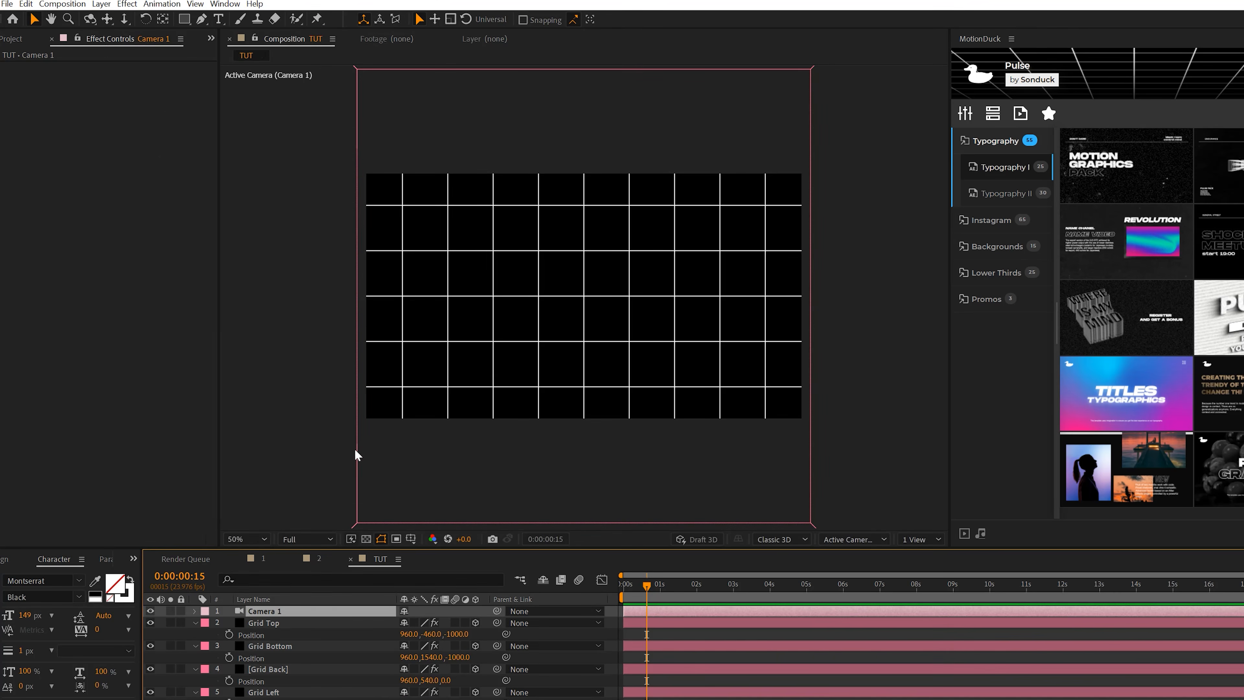
Set the Zoom of Camera 1 to 550 pixels so the view shows the inside of the grid room.
click(195, 611)
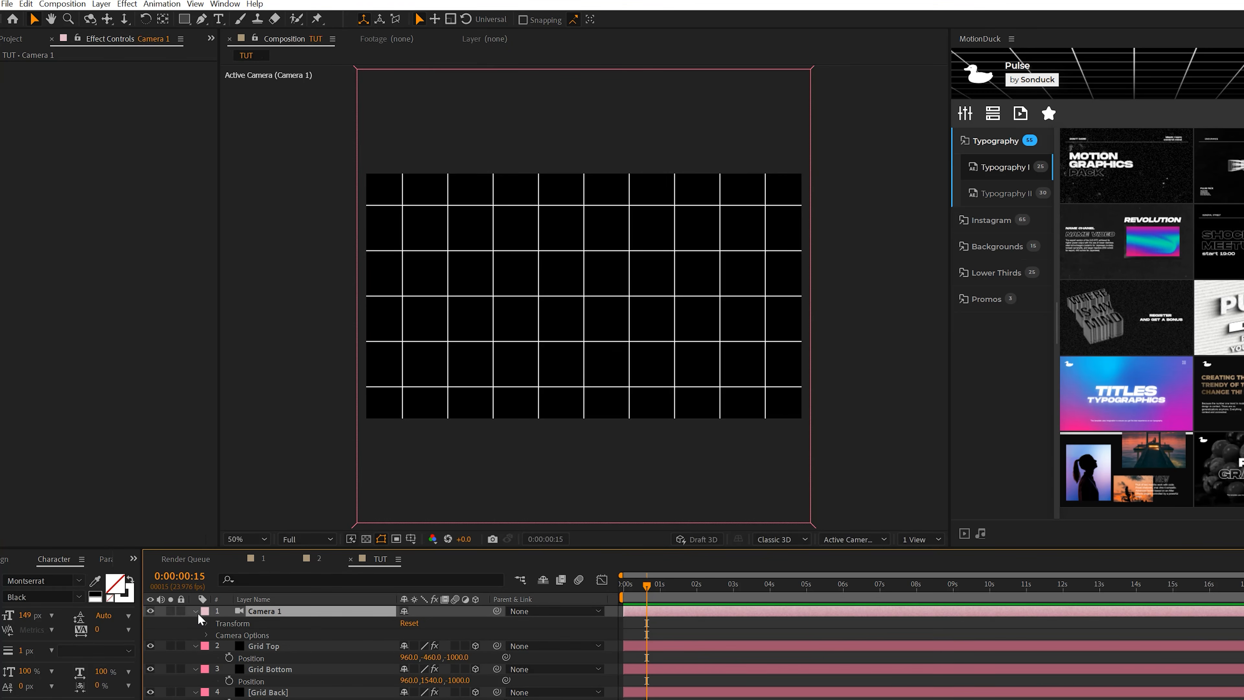
click(206, 635)
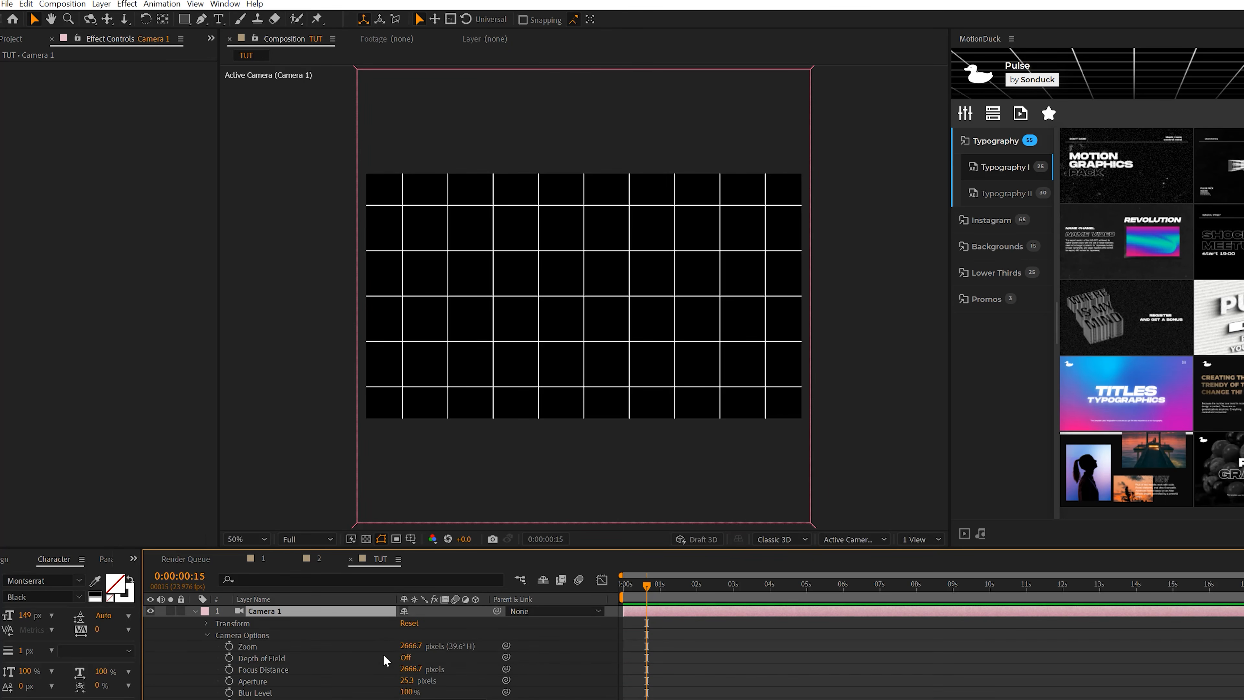
click(409, 647)
text(550)
click(586, 644)
scroll(588, 315, up, 1)
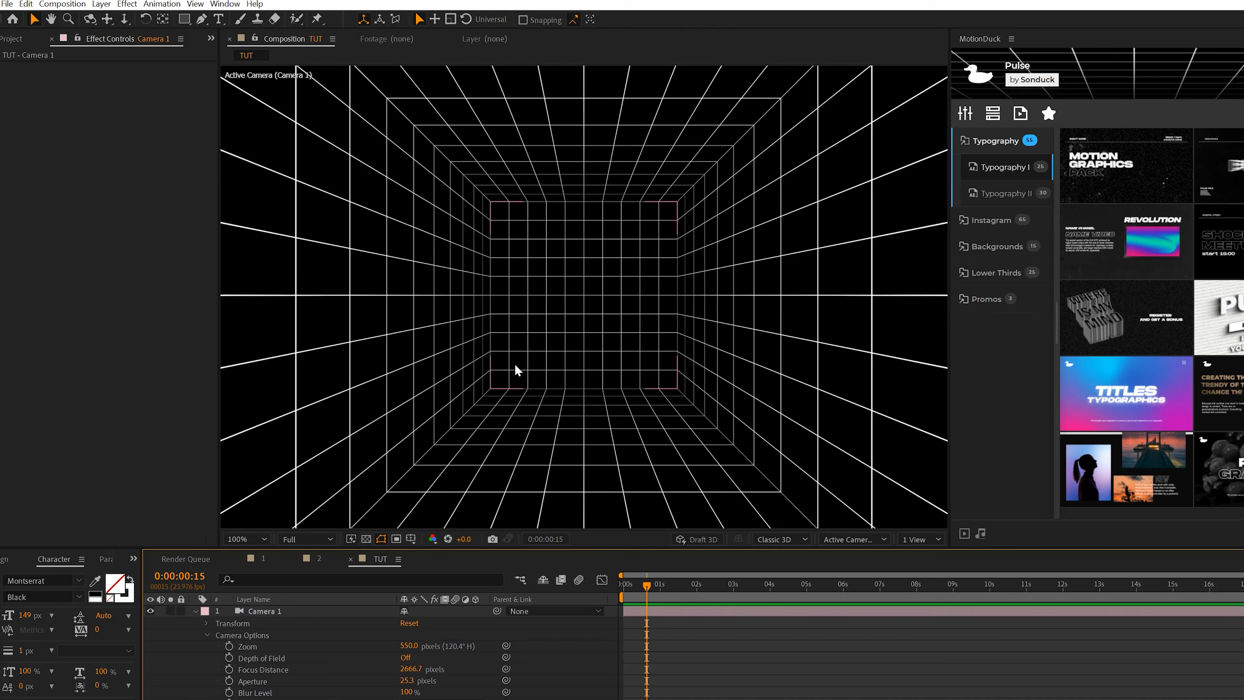
scroll(558, 317, down, 1)
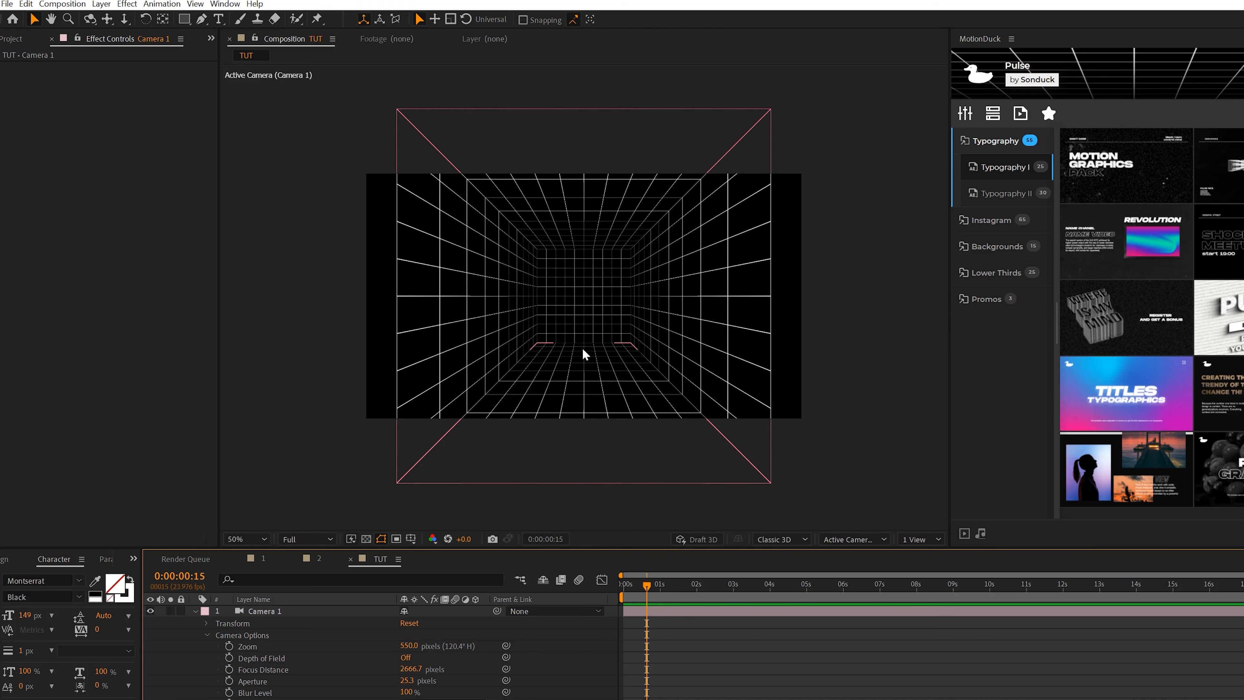
scroll(583, 348, up, 1)
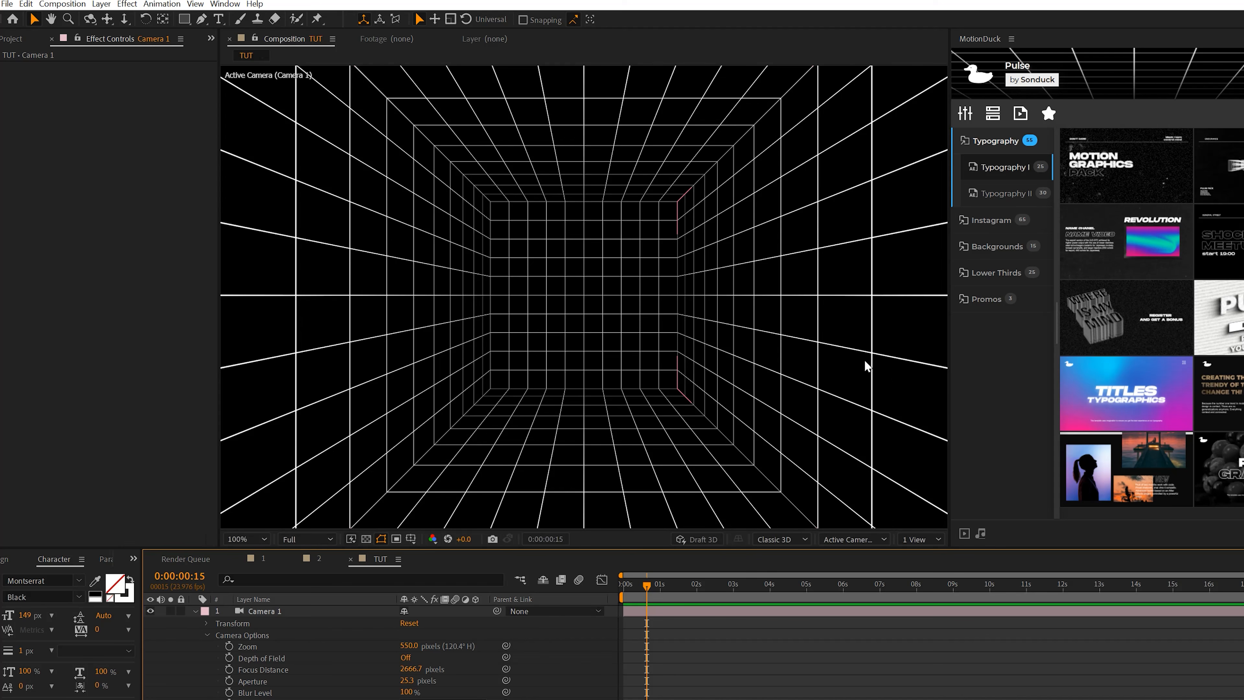
click(195, 610)
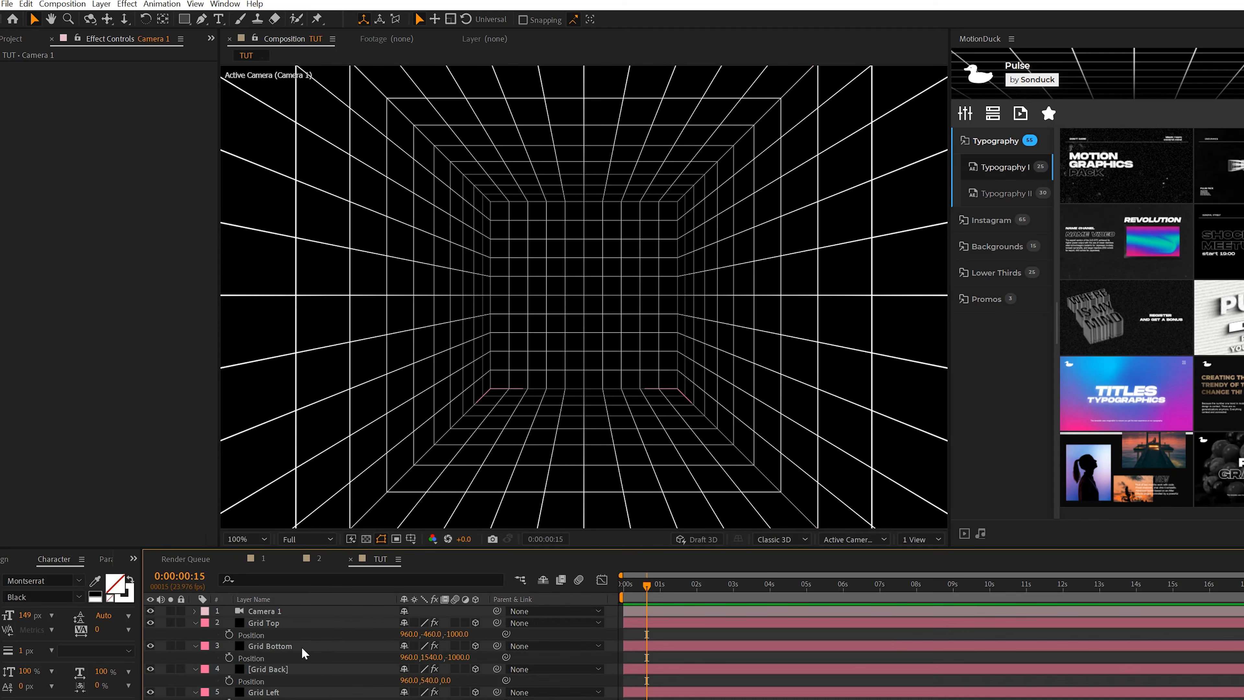
Add a null object named Camera Control and parent Camera 1 to it.
click(273, 611)
key(ctrl+shift+a)
click(101, 4)
mouse_move(254, 19)
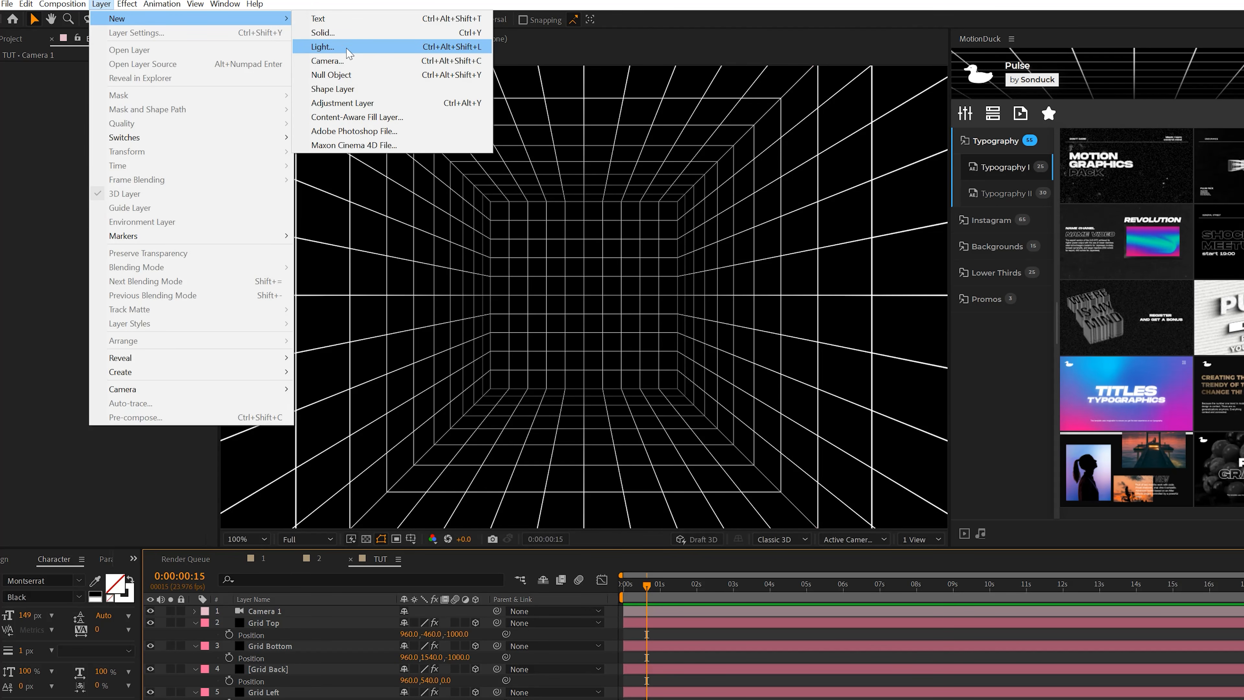
click(331, 75)
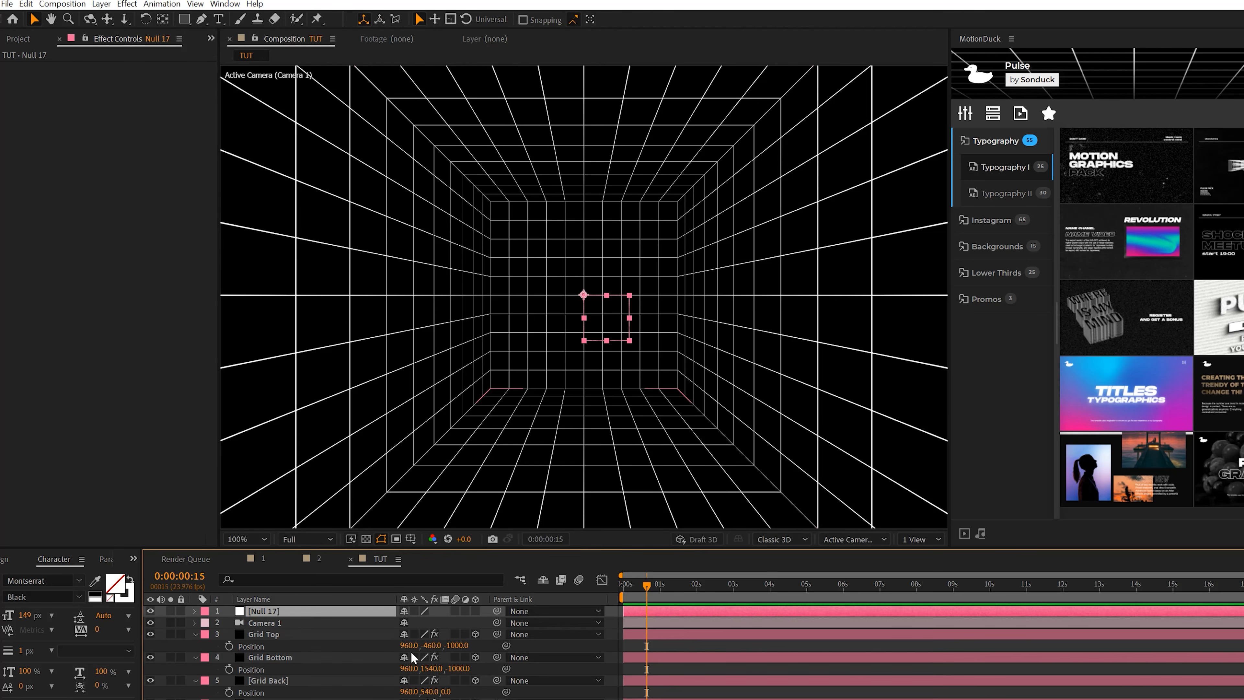
click(259, 622)
drag(497, 622, 258, 610)
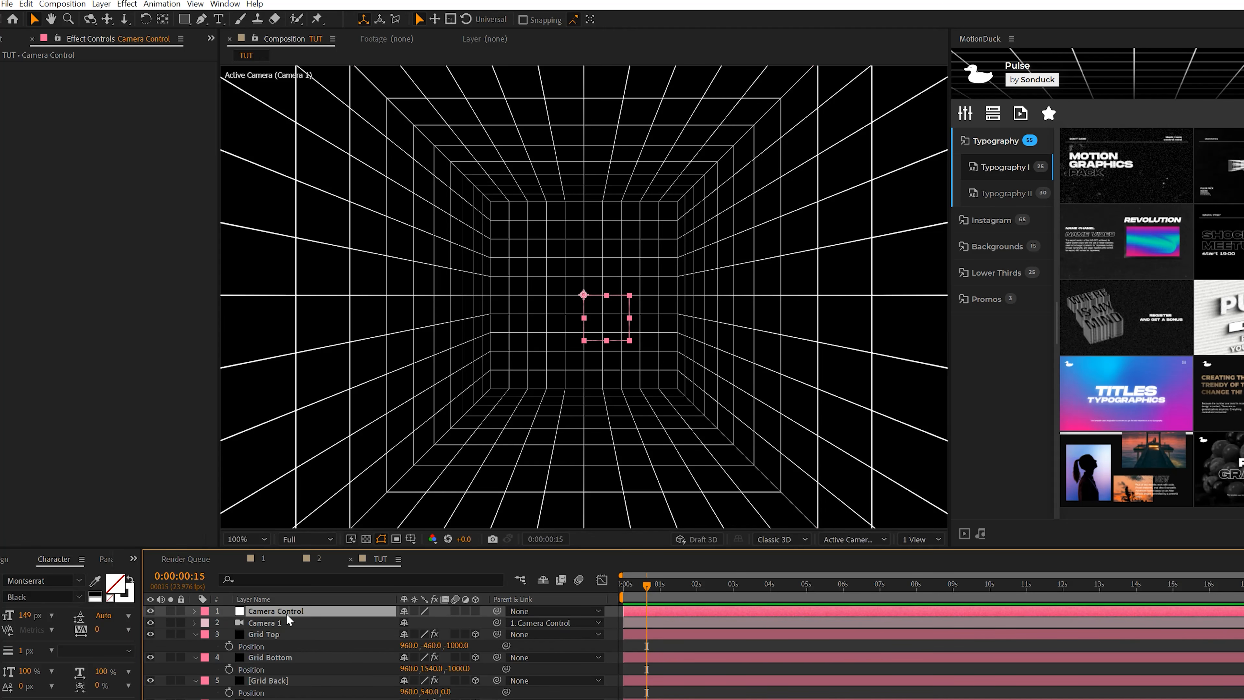
Make the Camera Control null 3D and keyframe its Position from Z 110 at 0:00:00:00 to Z 1487 at 0:00:02:00.
key(Home)
key(p)
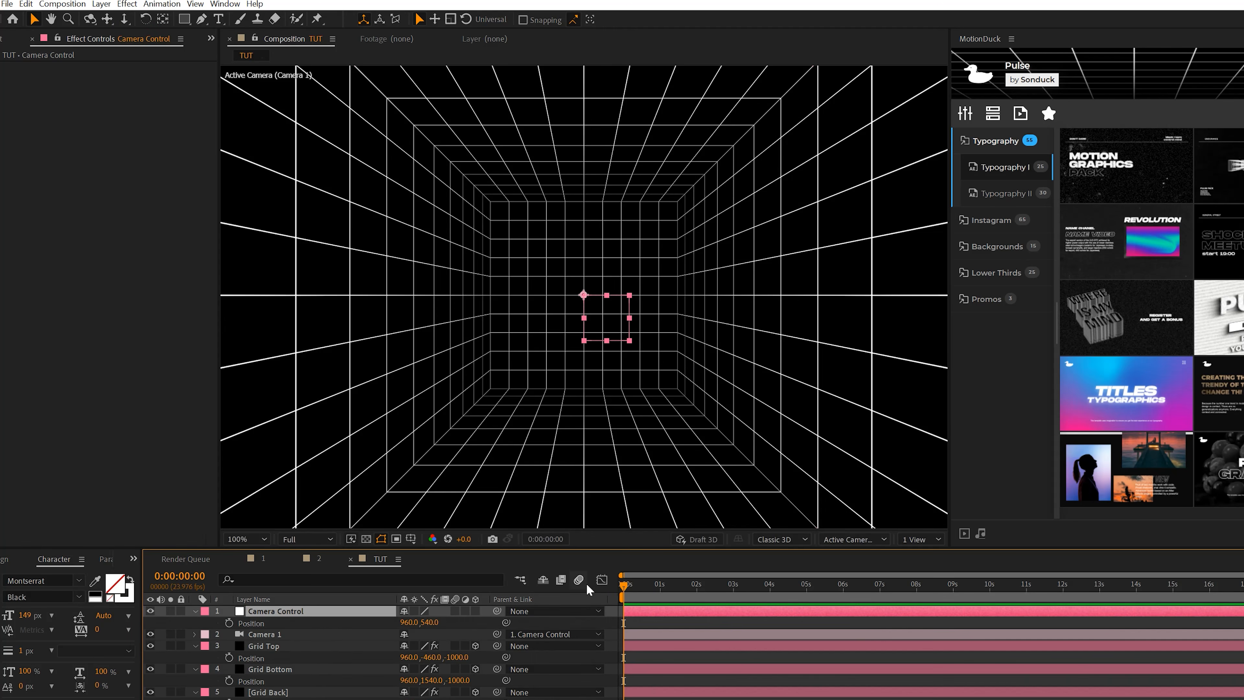
click(475, 611)
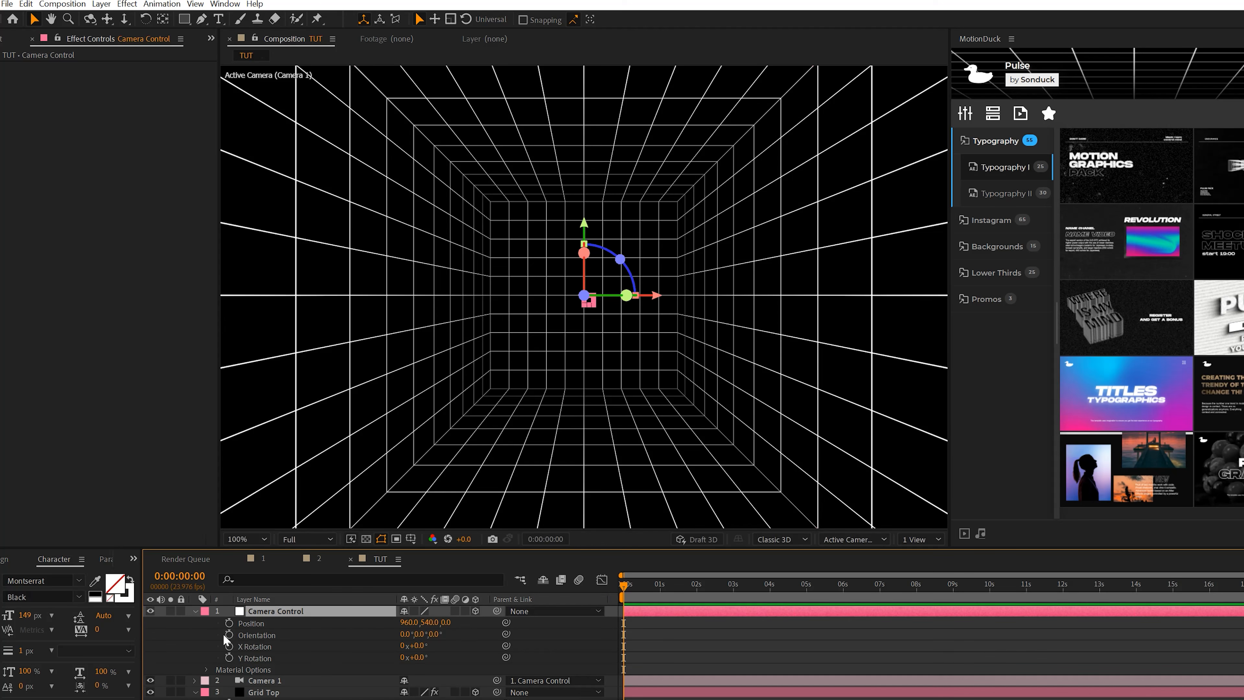
click(228, 622)
key(comma)
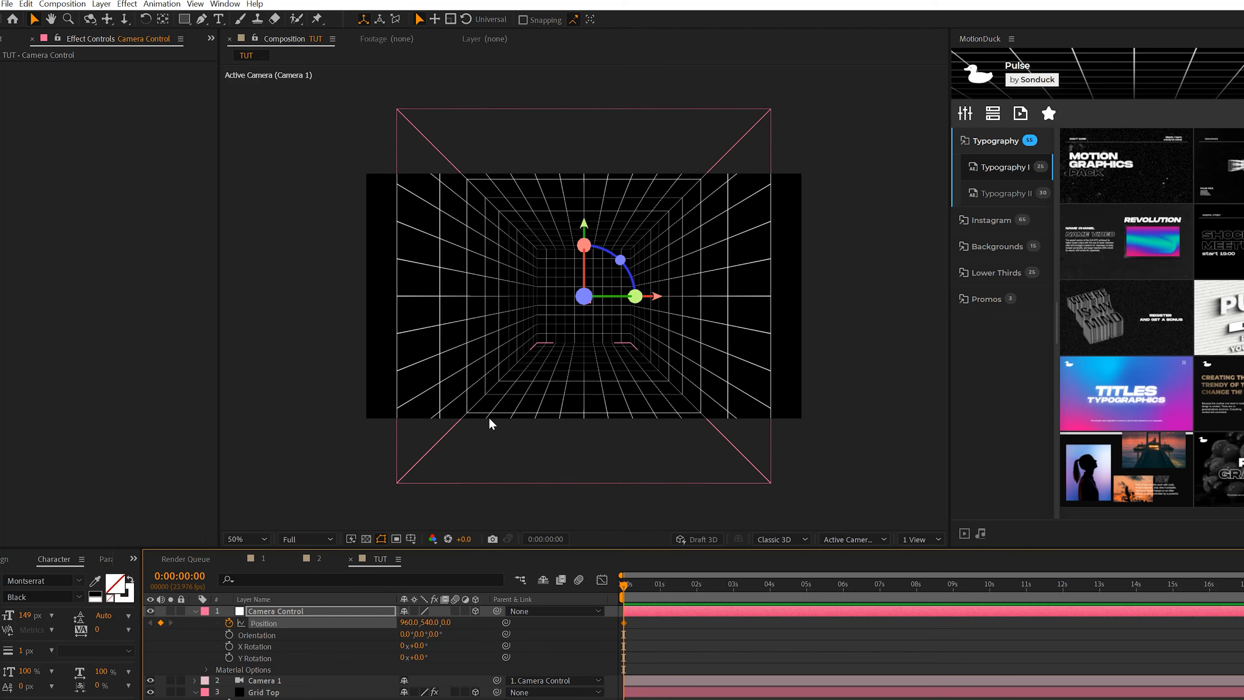
drag(446, 625, 491, 622)
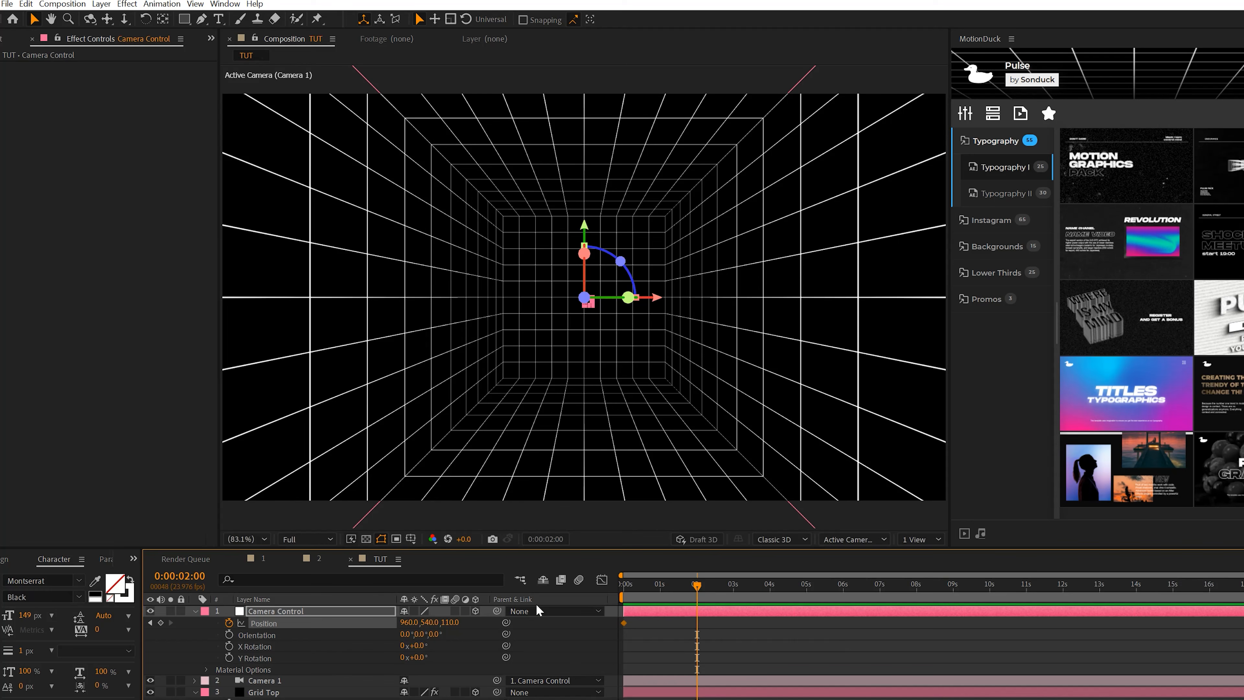
drag(451, 622, 1243, 607)
Apply Easy Ease to both Camera Control Position keyframes and shape their speed graph into a sharp peak at about one second.
drag(713, 622, 596, 632)
key(F9)
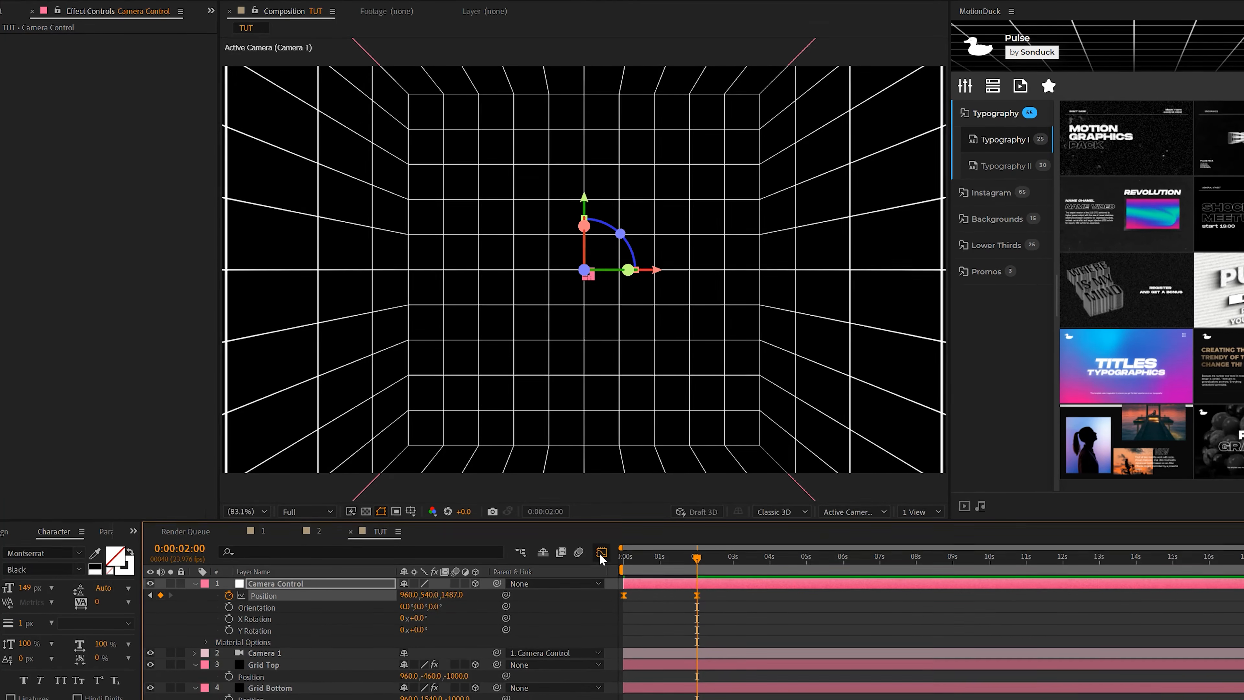
click(601, 579)
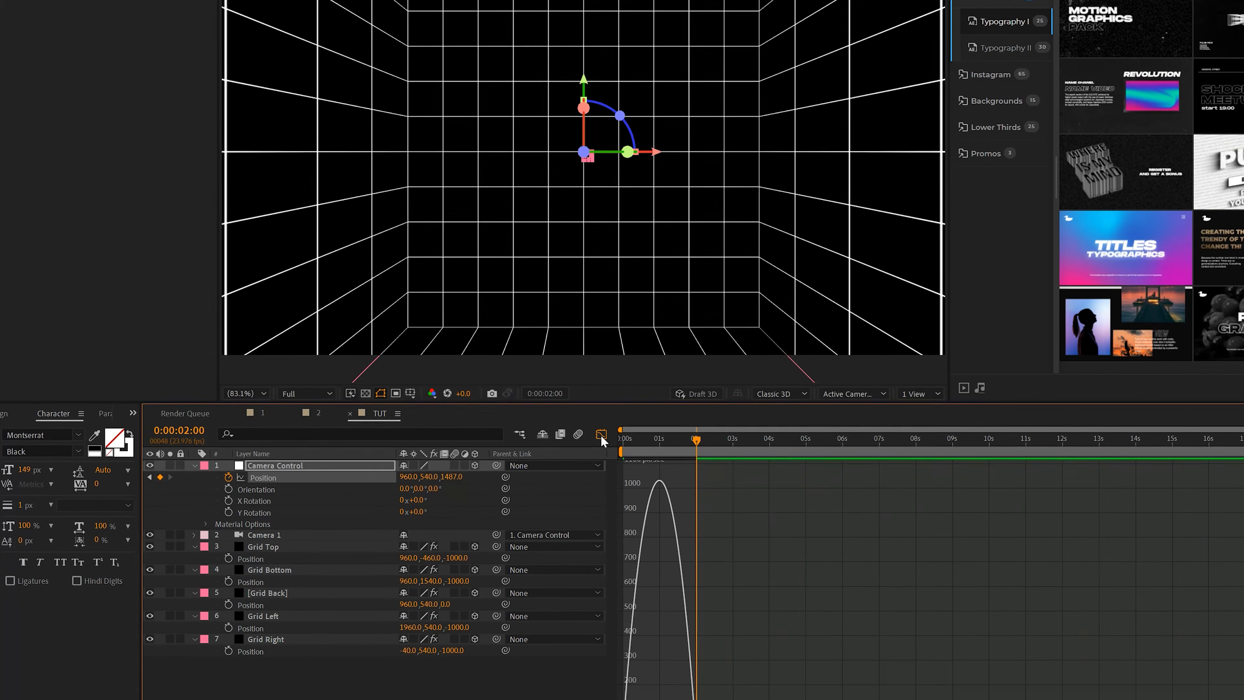
drag(560, 681, 659, 653)
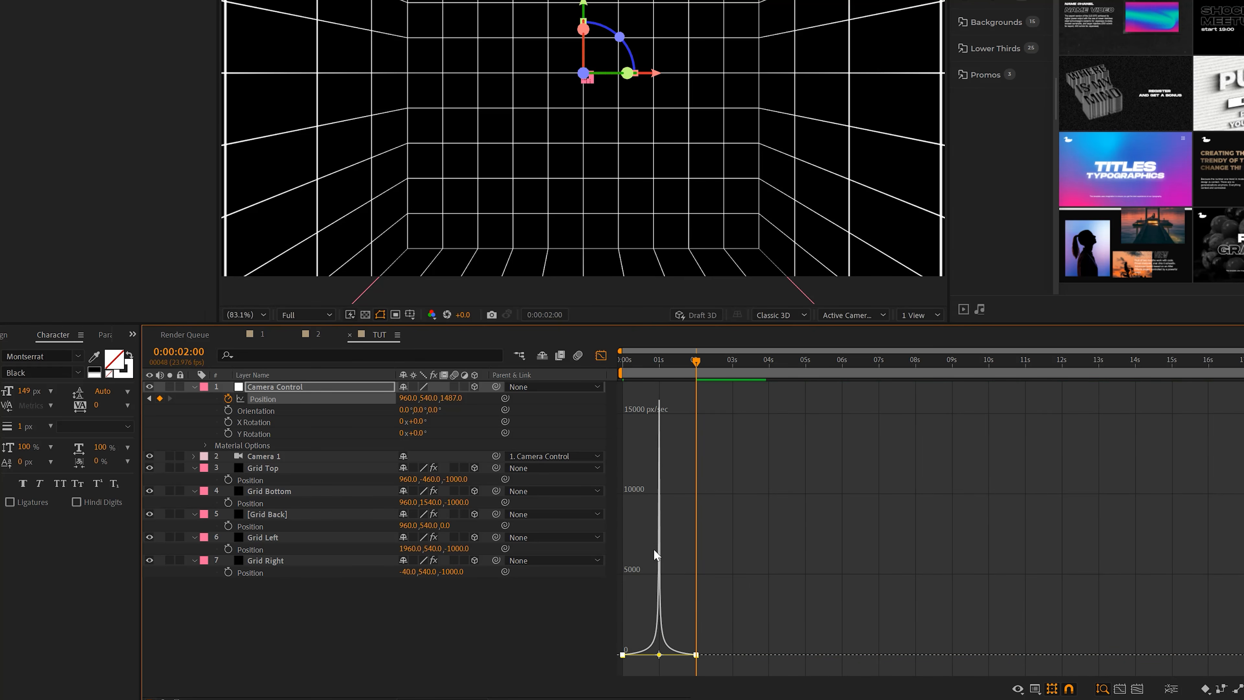
Add the expression loopOut("pingpong") to the Camera Control null's Position and preview the looping camera move.
click(600, 355)
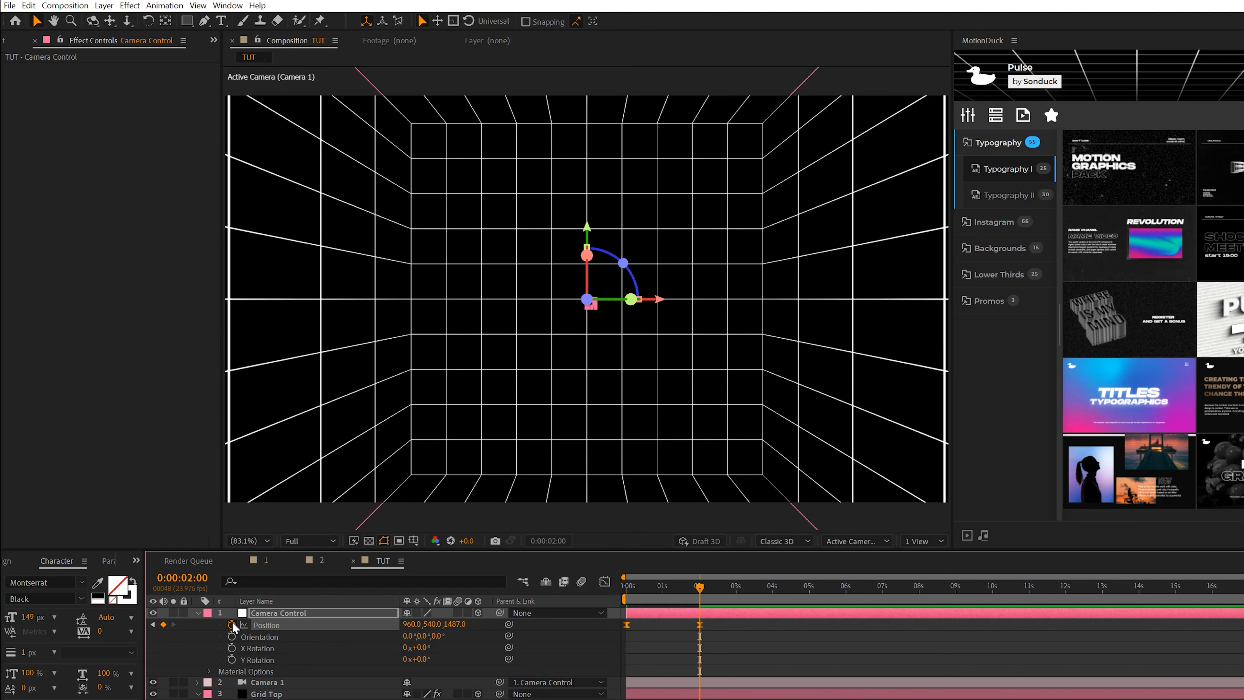
alt+click(231, 624)
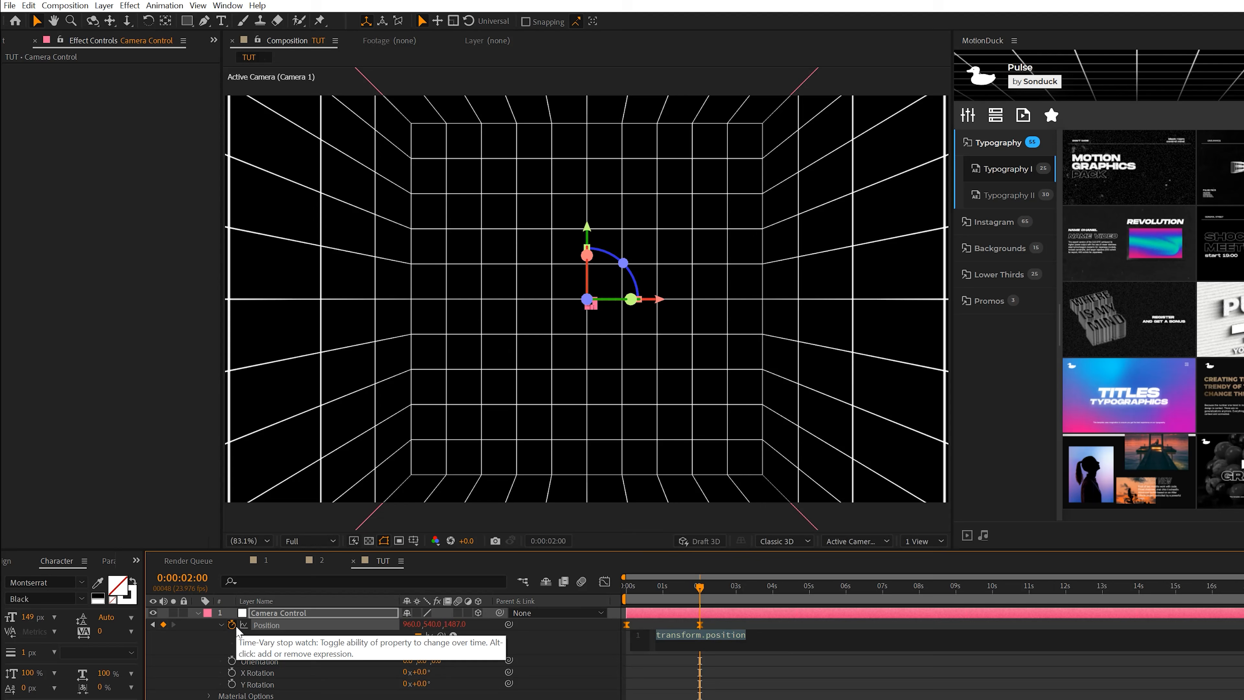
text(loopOut)
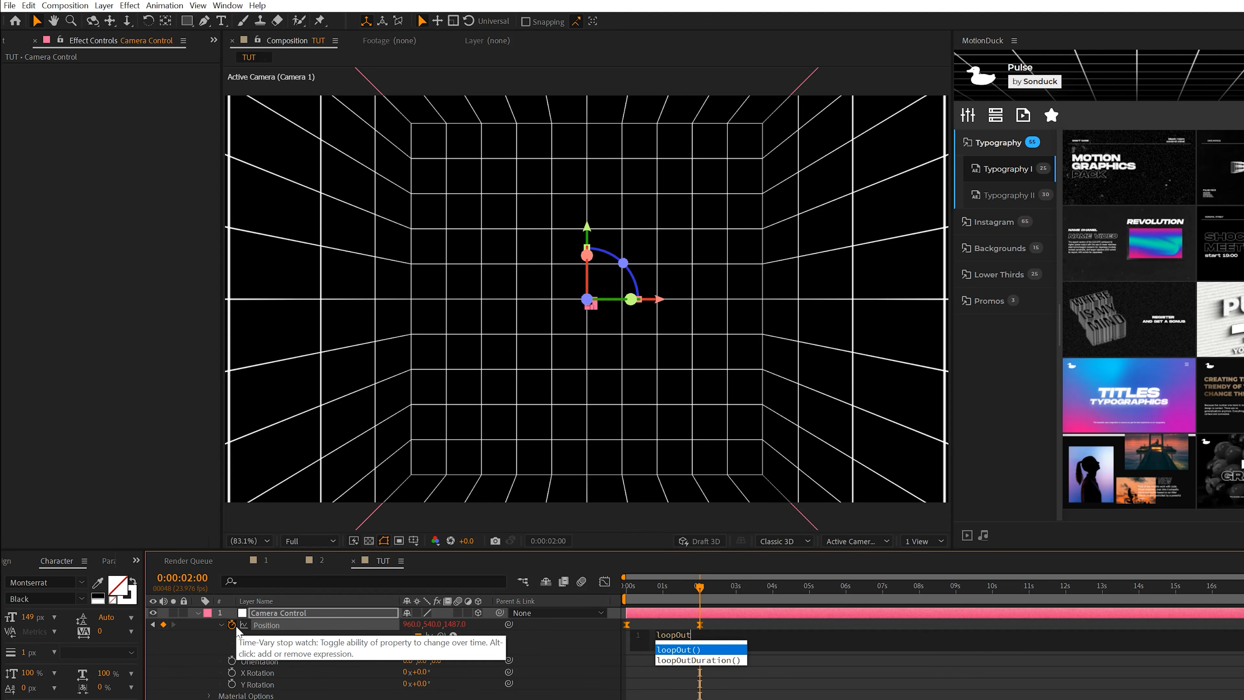
key(Return)
text(")
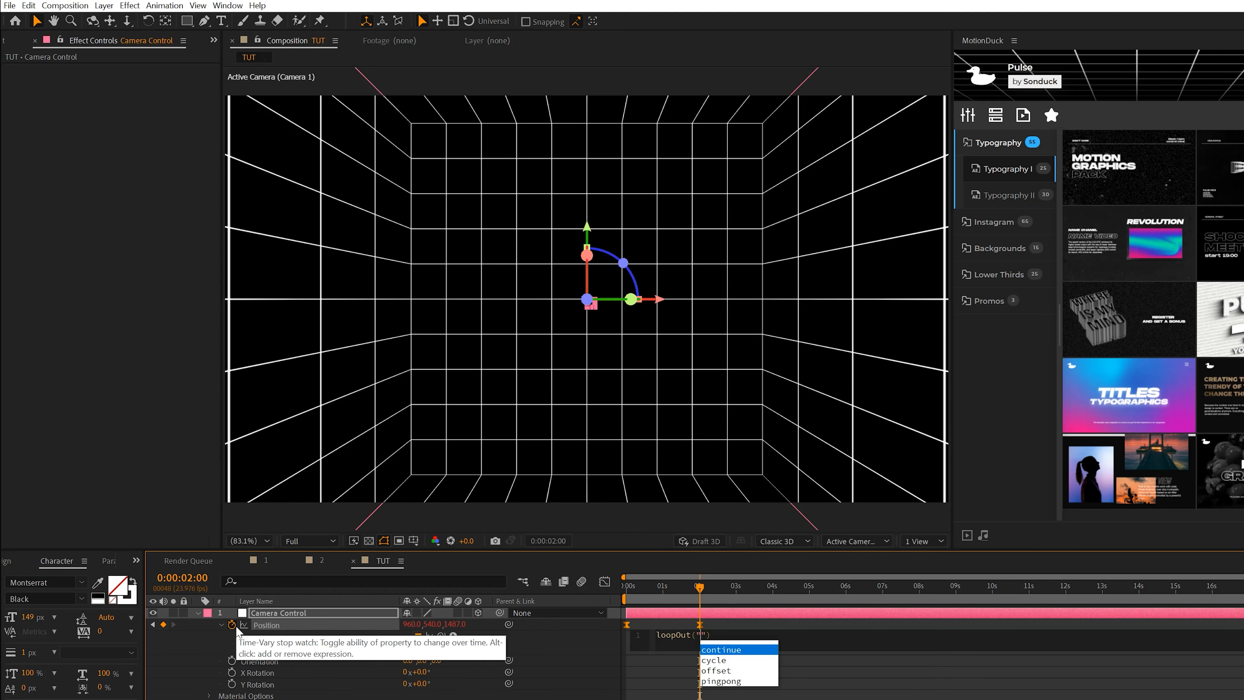
click(716, 681)
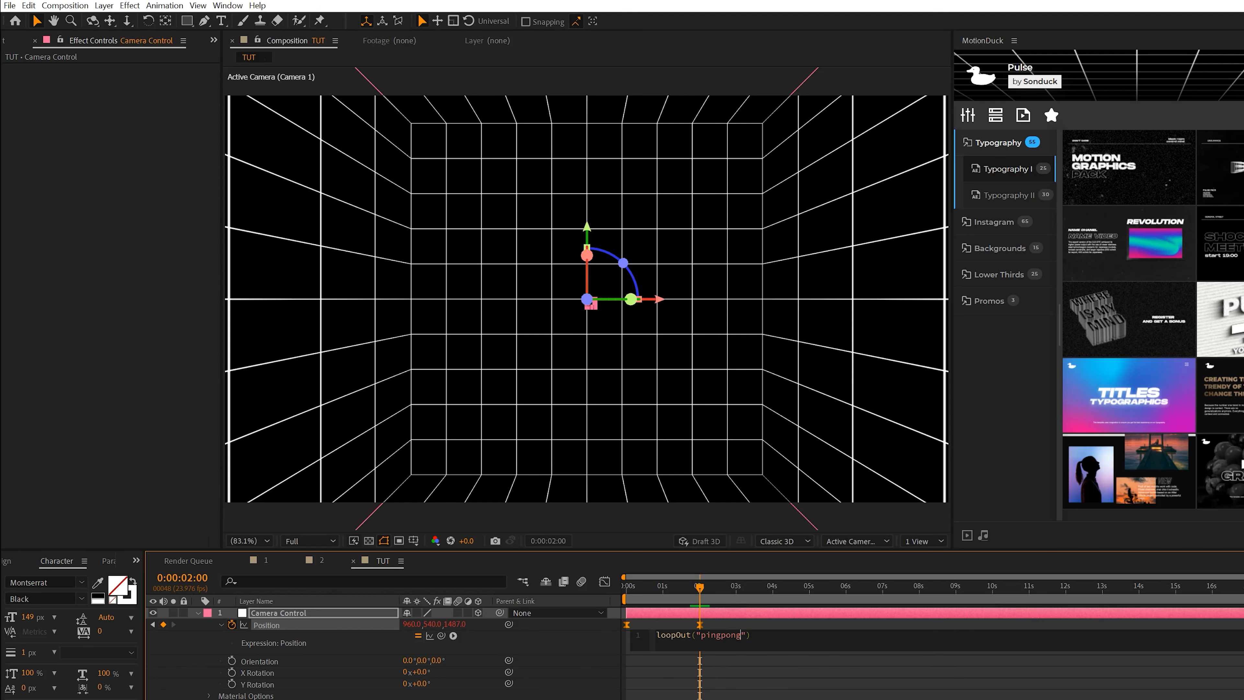
click(750, 683)
key(space)
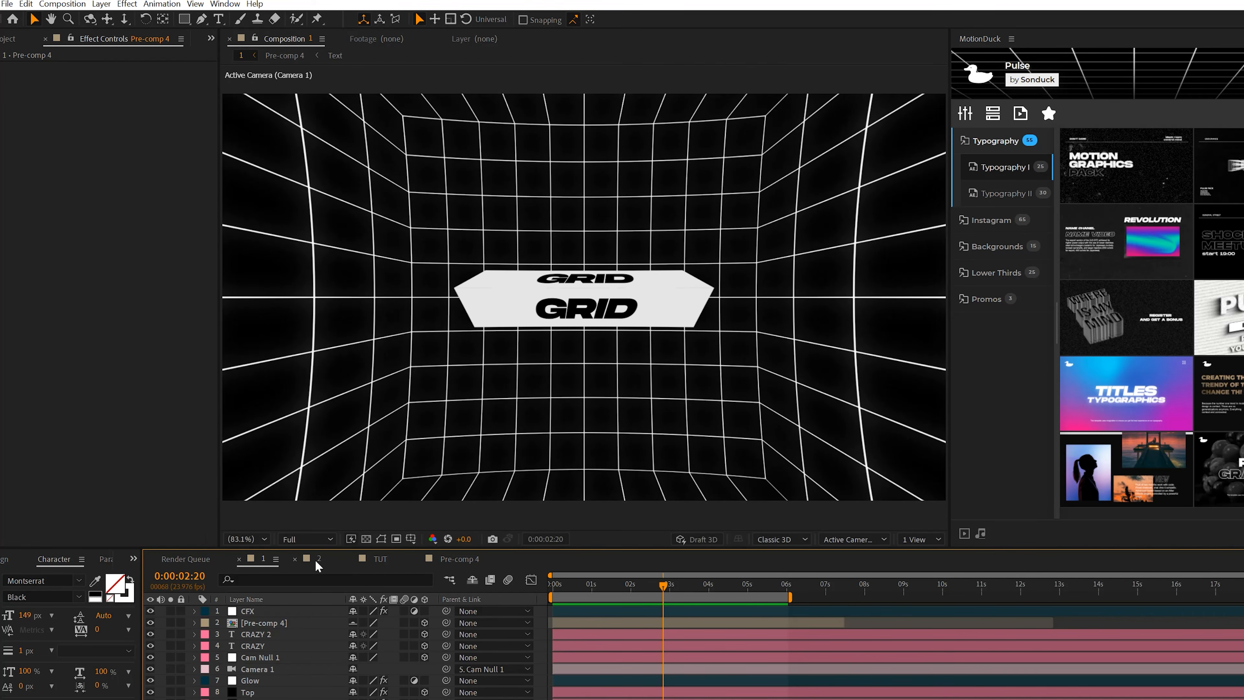
Add a white-filled text layer reading CRAZY at the centre of the TUT composition.
click(380, 558)
click(218, 20)
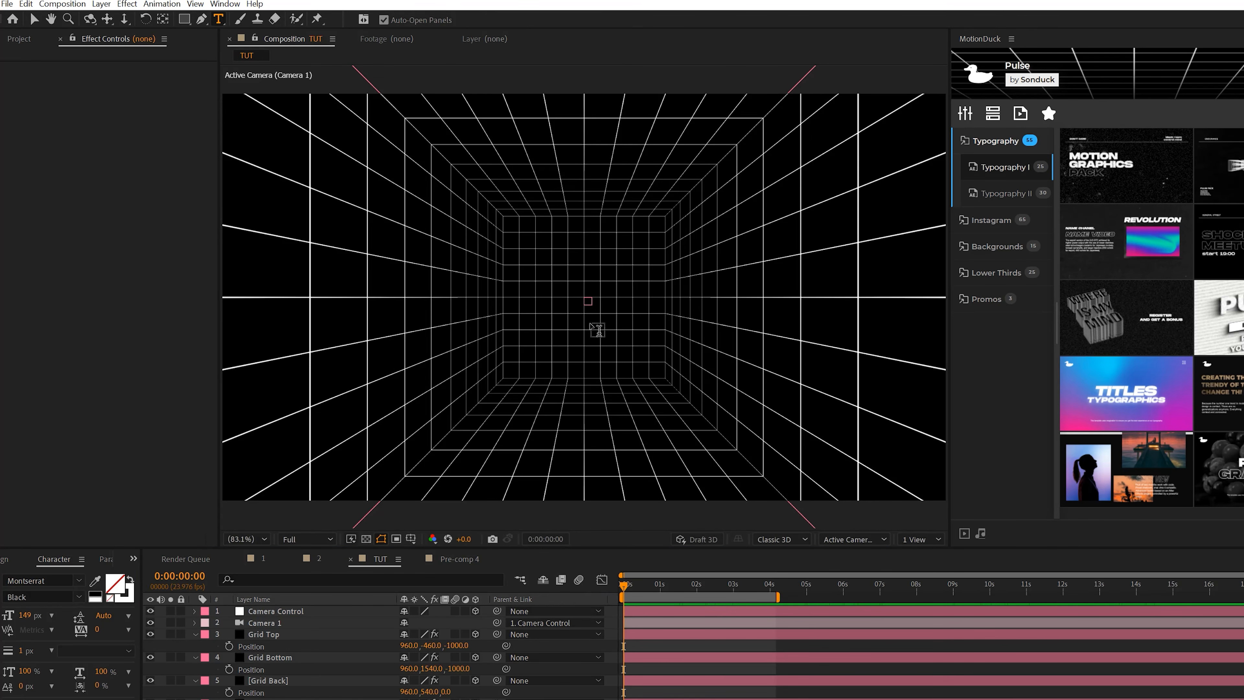
click(588, 306)
text(CRA)
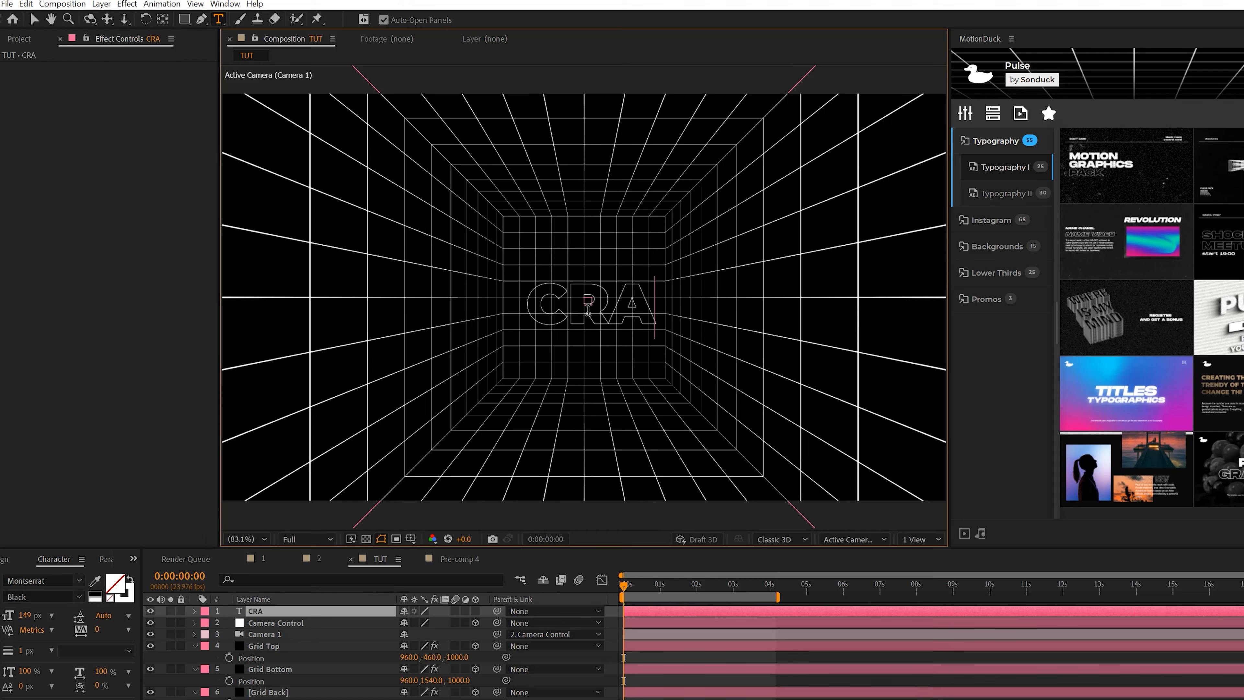
text(ZY)
key(Escape)
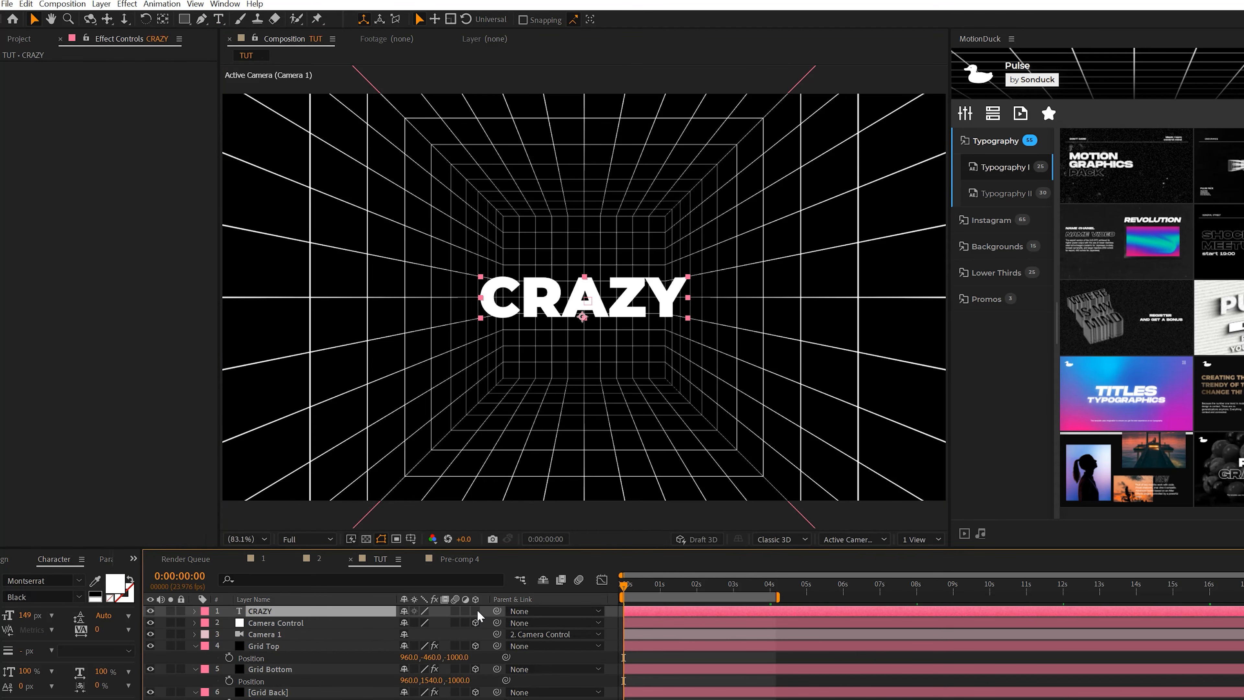
Make the CRAZY text layer 3D, bring it towards the camera to Position Z -2208, and preview the move.
click(474, 611)
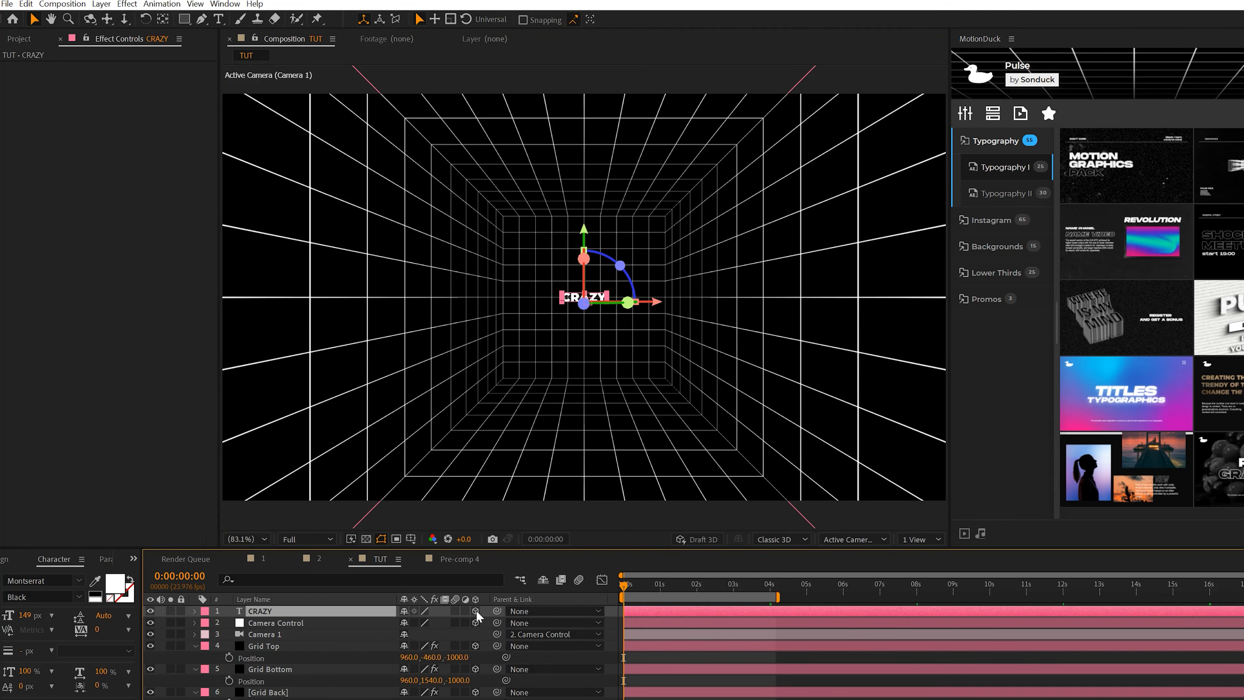
key(p)
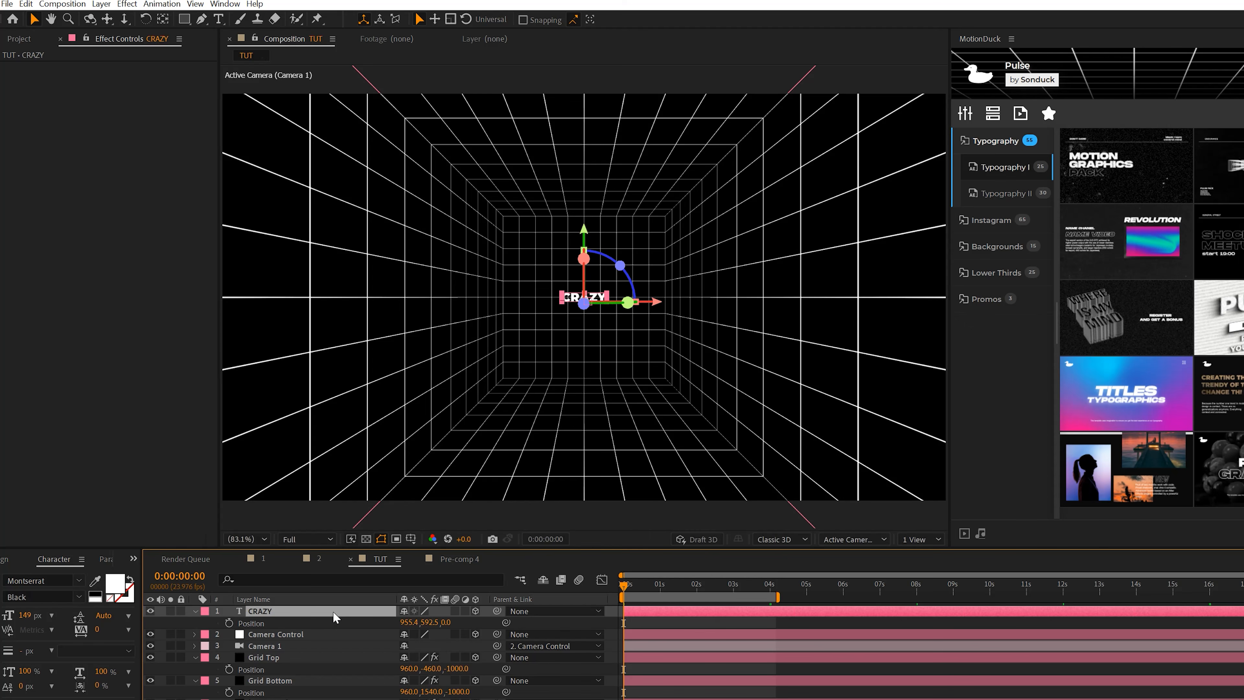
drag(446, 625, 291, 629)
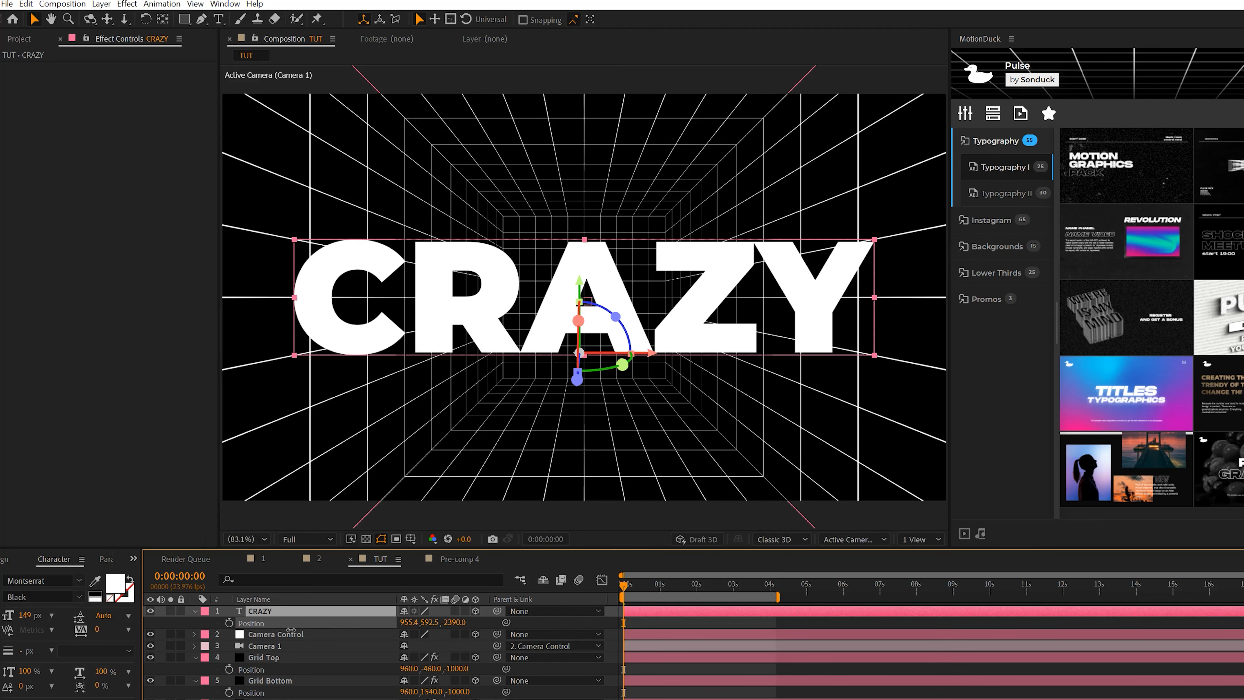
key(space)
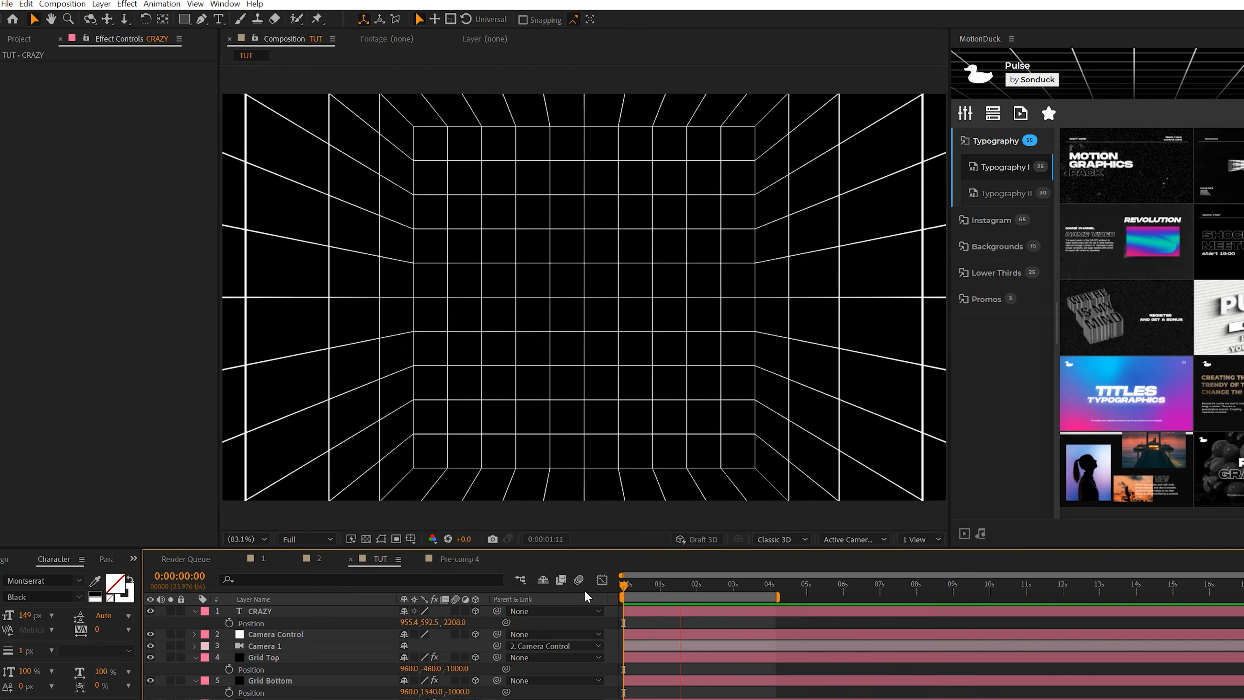
Duplicate the CRAZY text as an outline by swapping fill and stroke, and offset the copy behind it to Position Z -2176.
click(264, 610)
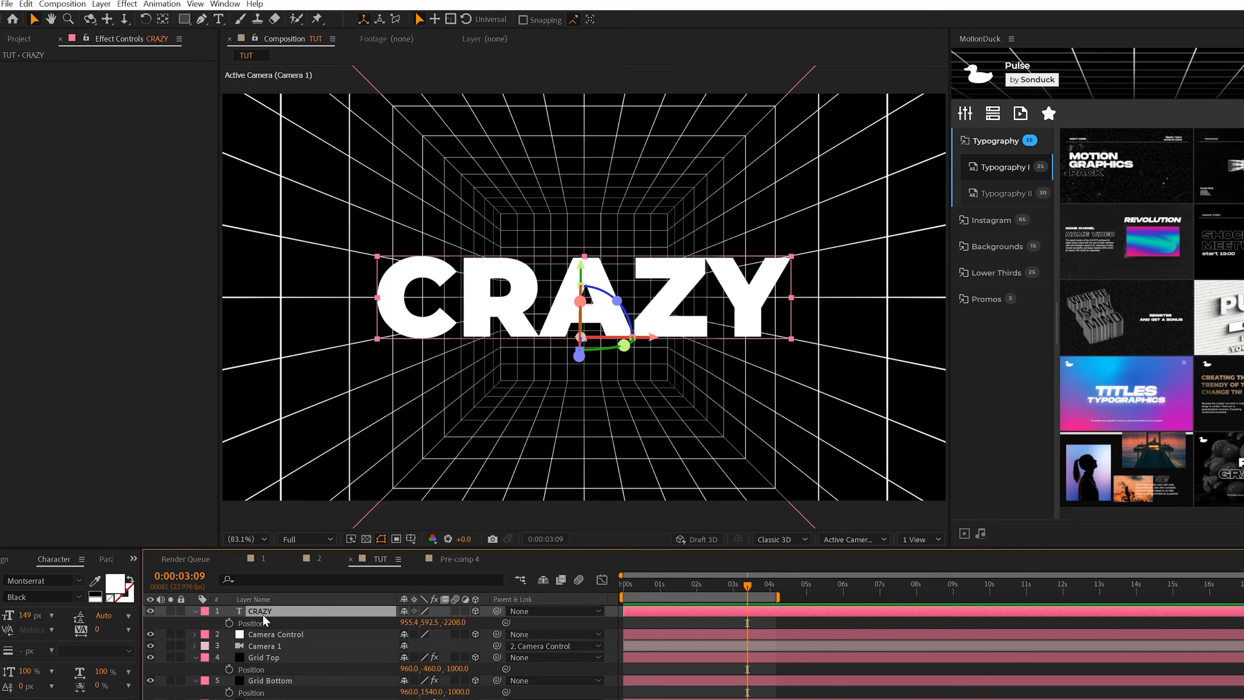
key(ctrl+d)
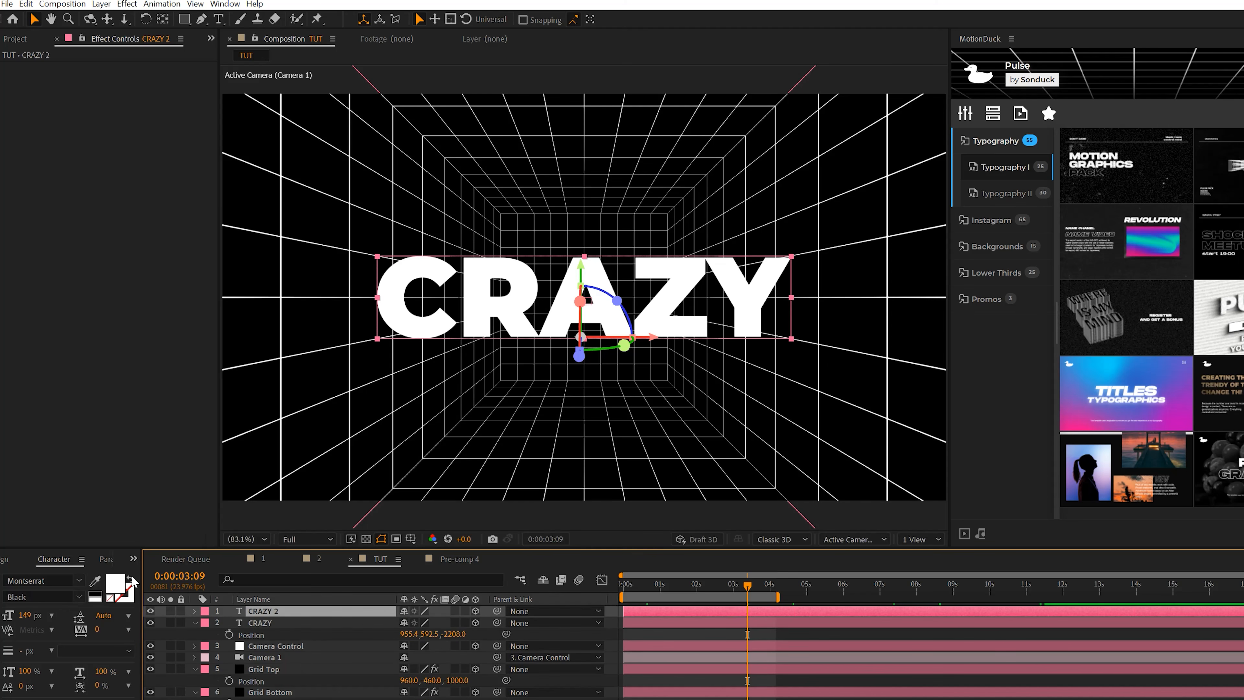
click(130, 580)
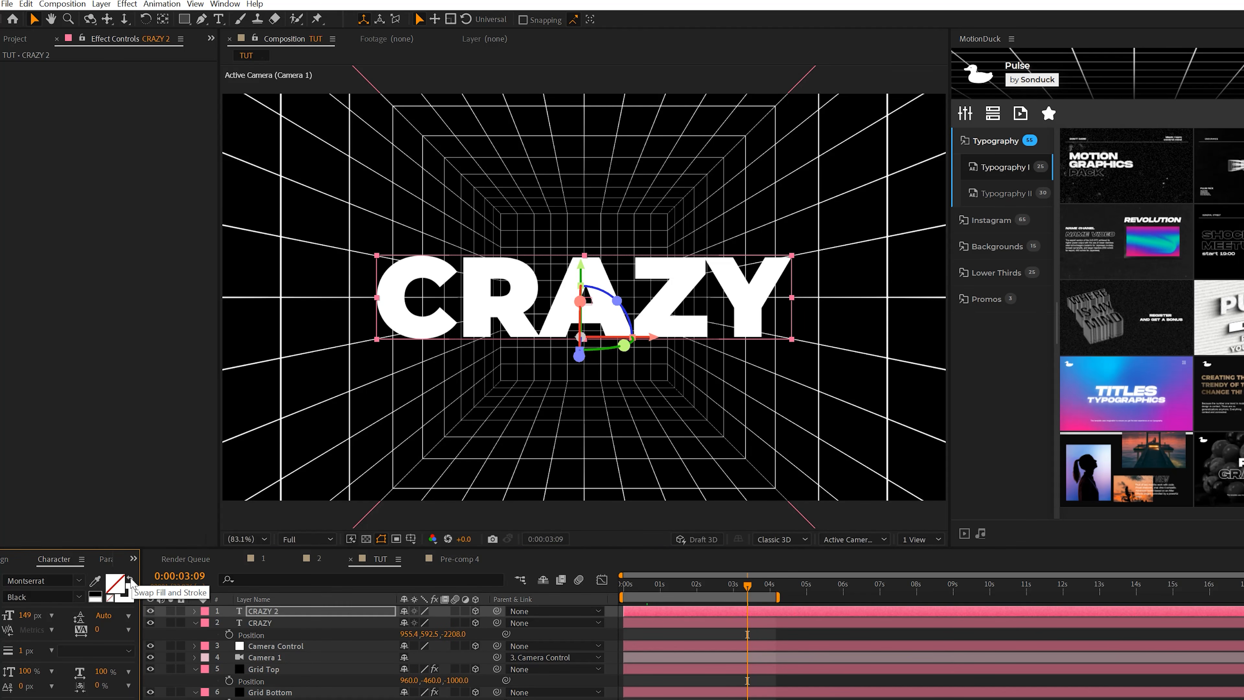
key(p)
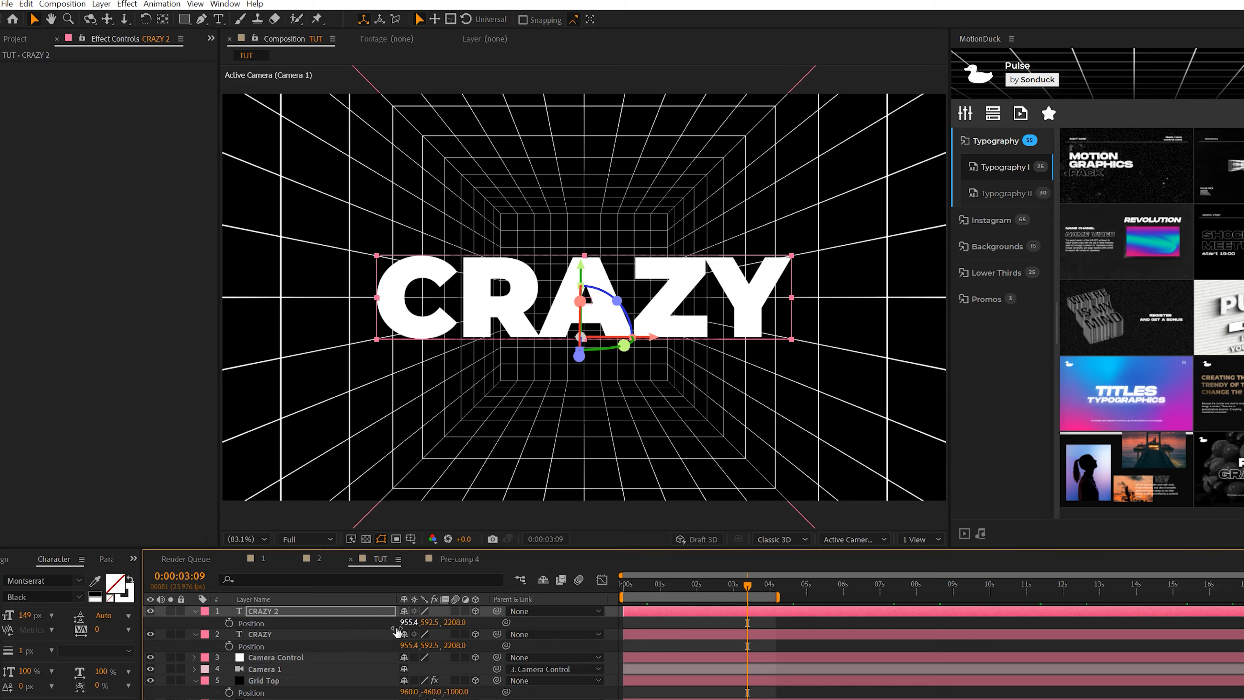
drag(451, 621, 484, 622)
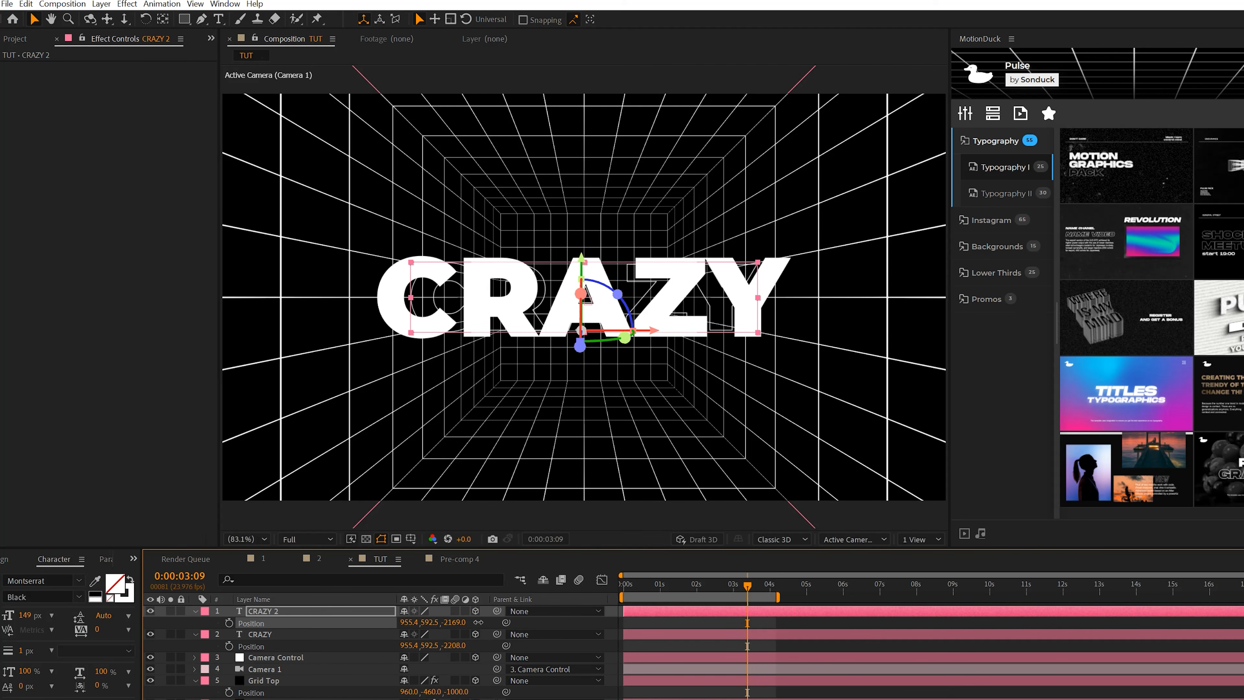
key(F2)
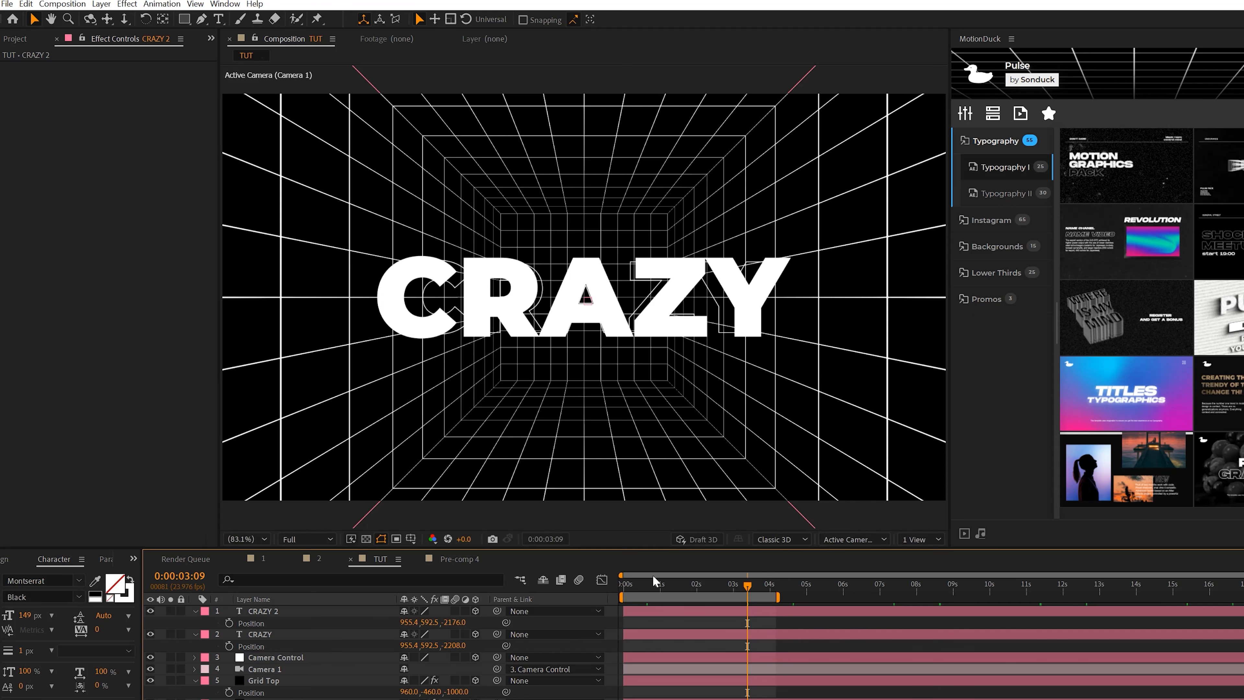
key(space)
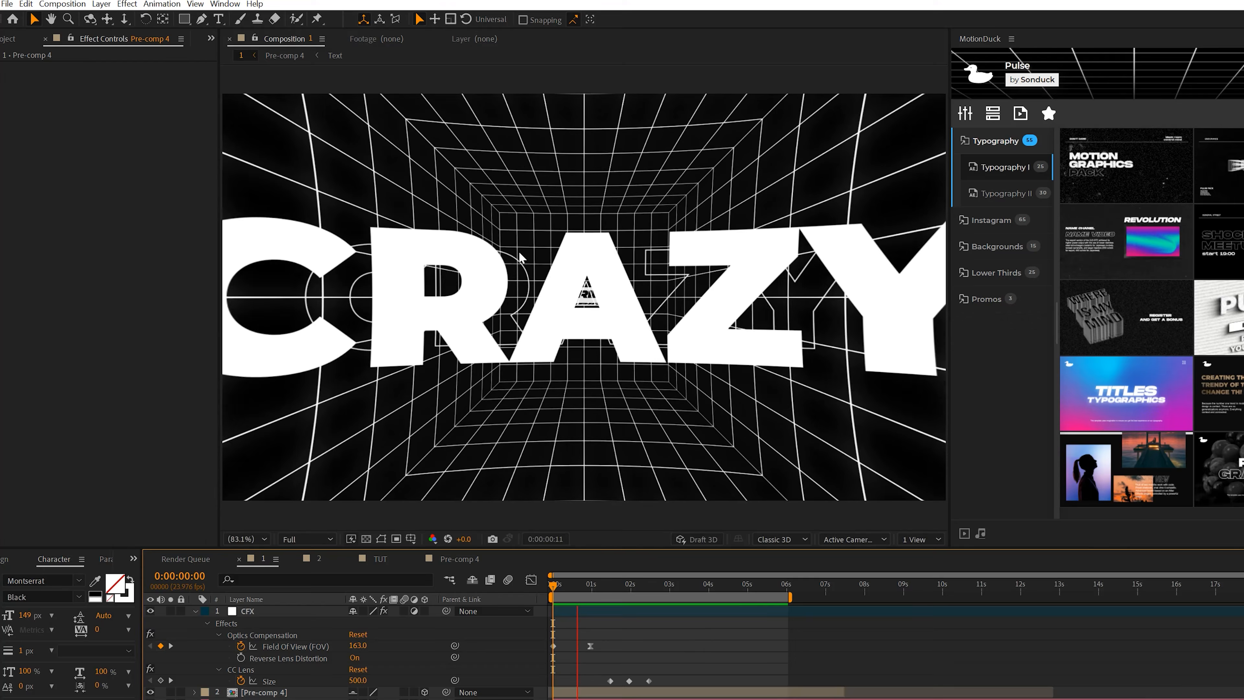
Add an adjustment layer on top of the TUT composition and apply the Optics Compensation effect to it.
key(space)
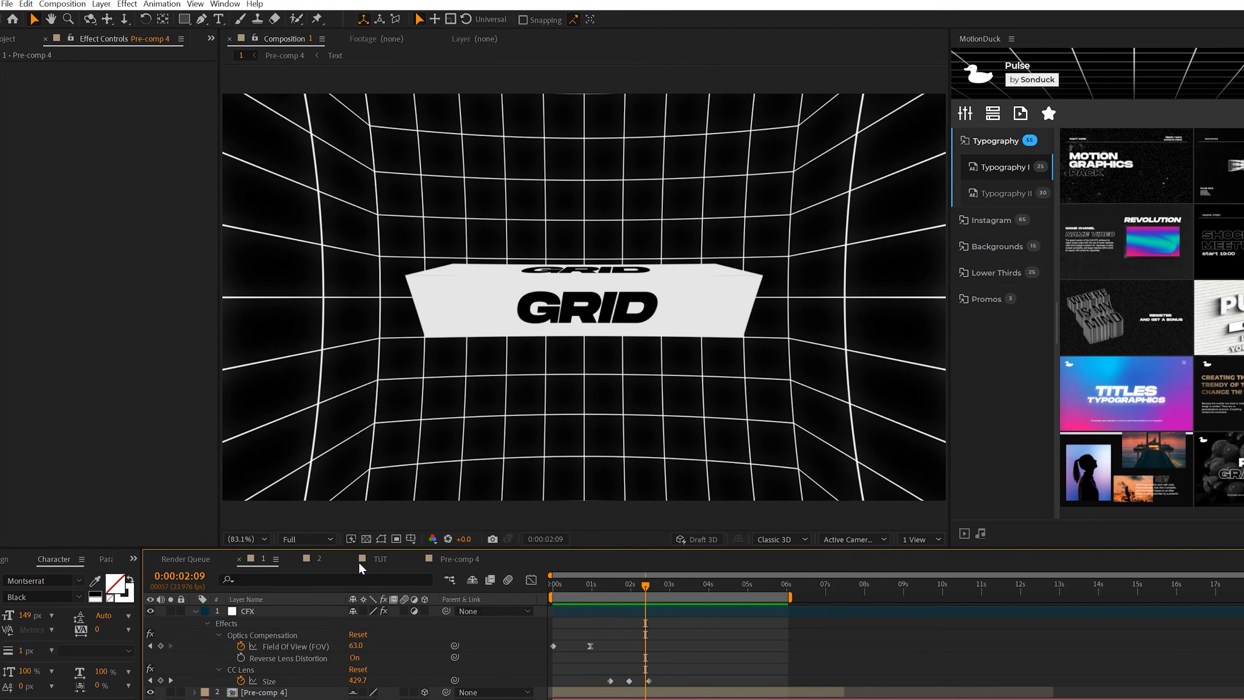
click(373, 560)
click(101, 4)
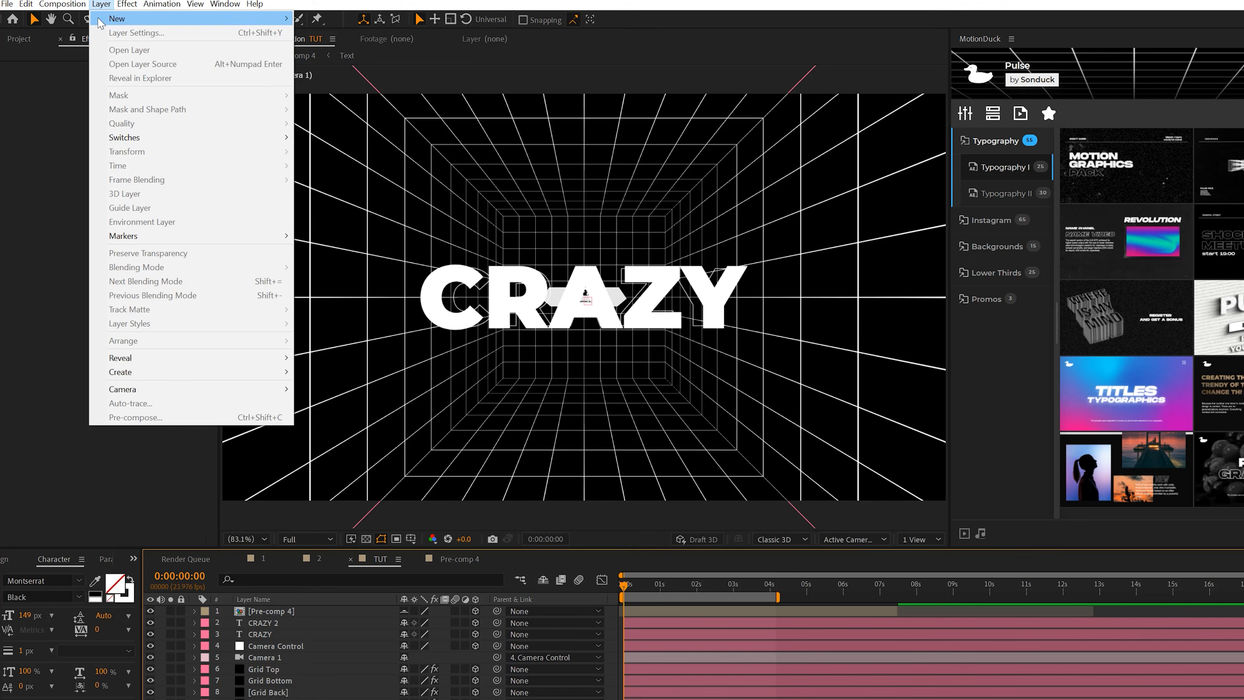
mouse_move(117, 19)
click(342, 103)
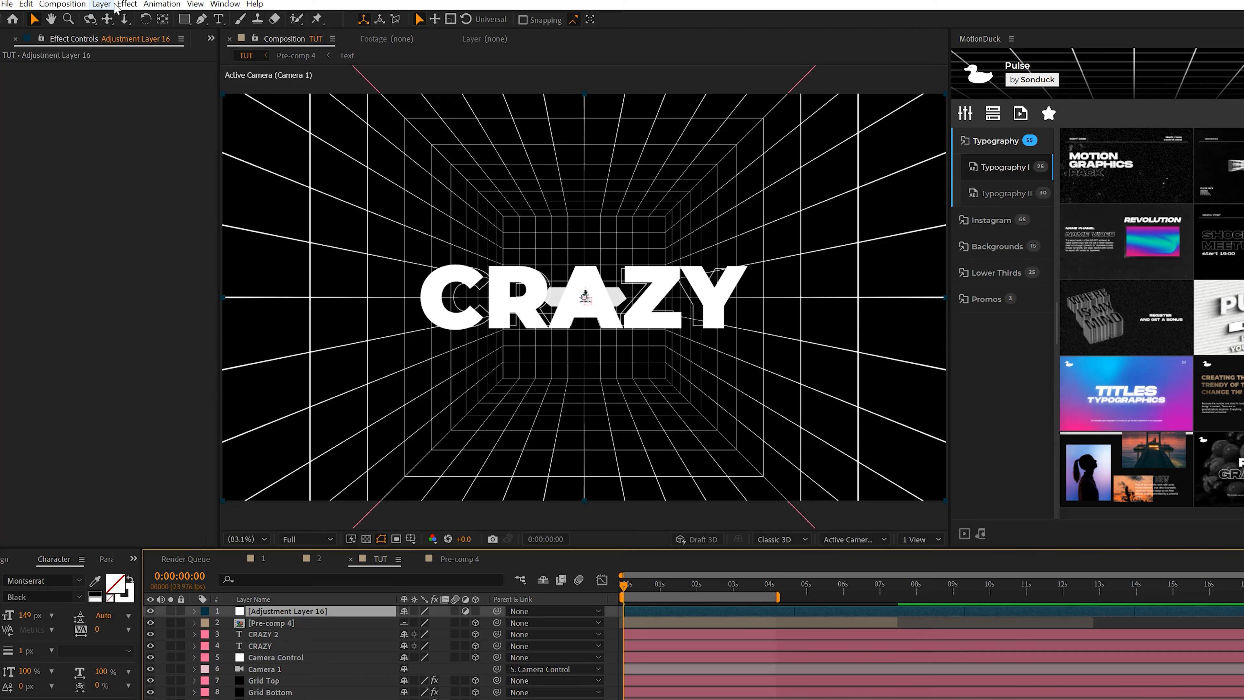
click(127, 4)
mouse_move(181, 164)
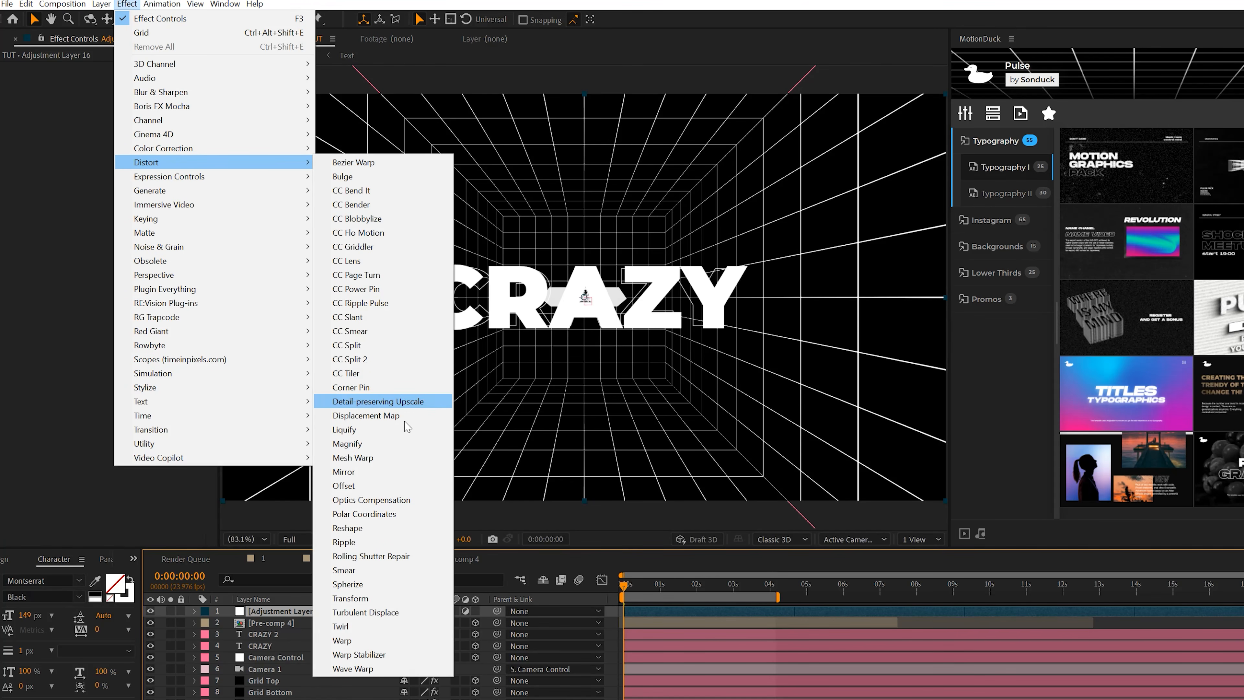
click(379, 499)
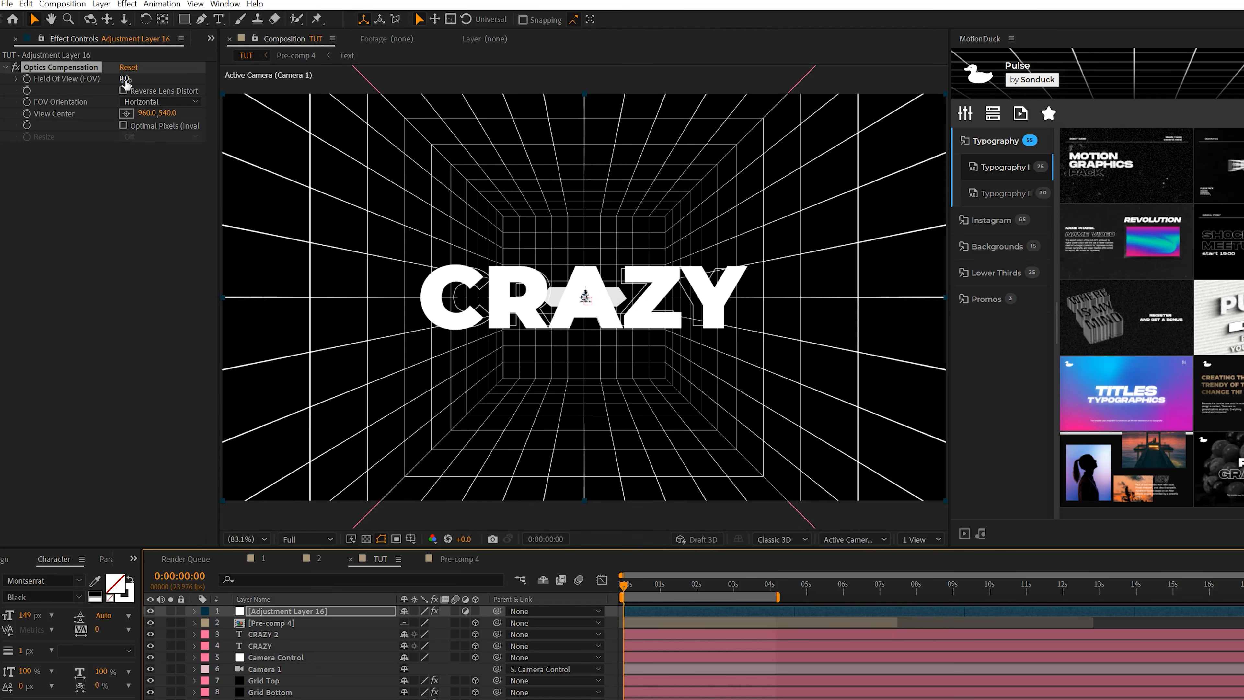
Enable Reverse Lens Distortion and keyframe the Field Of View from 158.8 at 0:00:00:00 to 0 at 0:00:01:00.
mouse_move(123, 83)
mouse_down()
mouse_move(692, 107)
mouse_move(124, 93)
mouse_up()
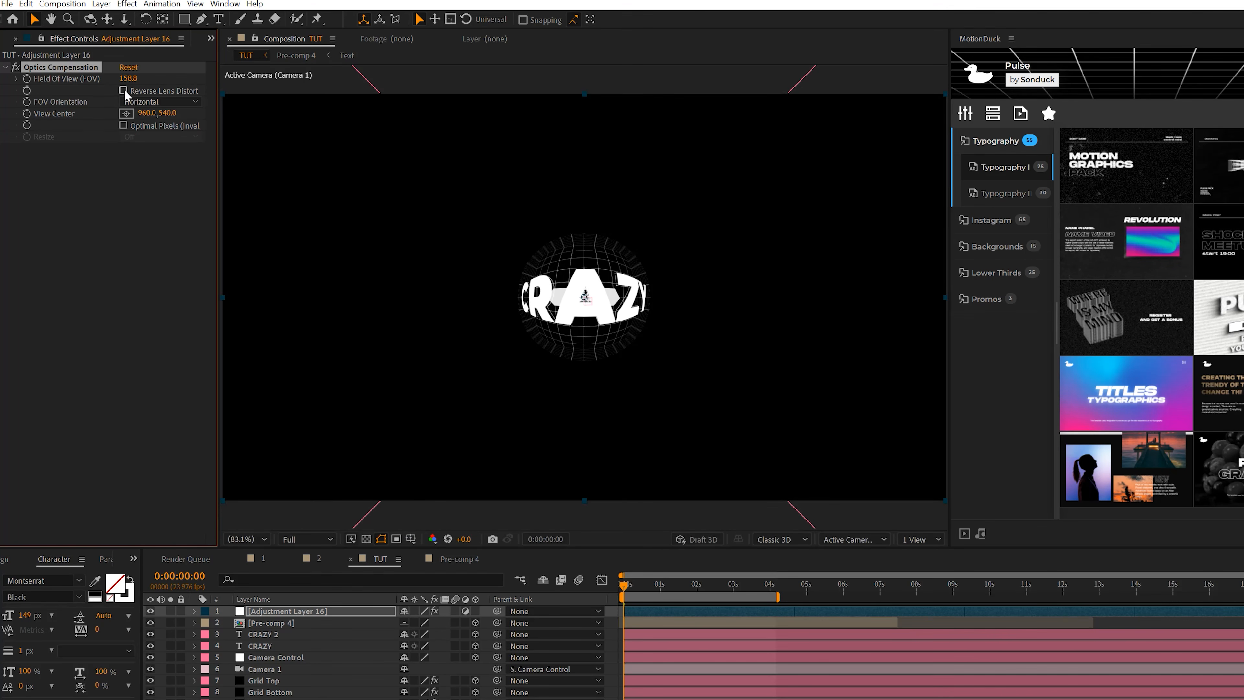
click(124, 91)
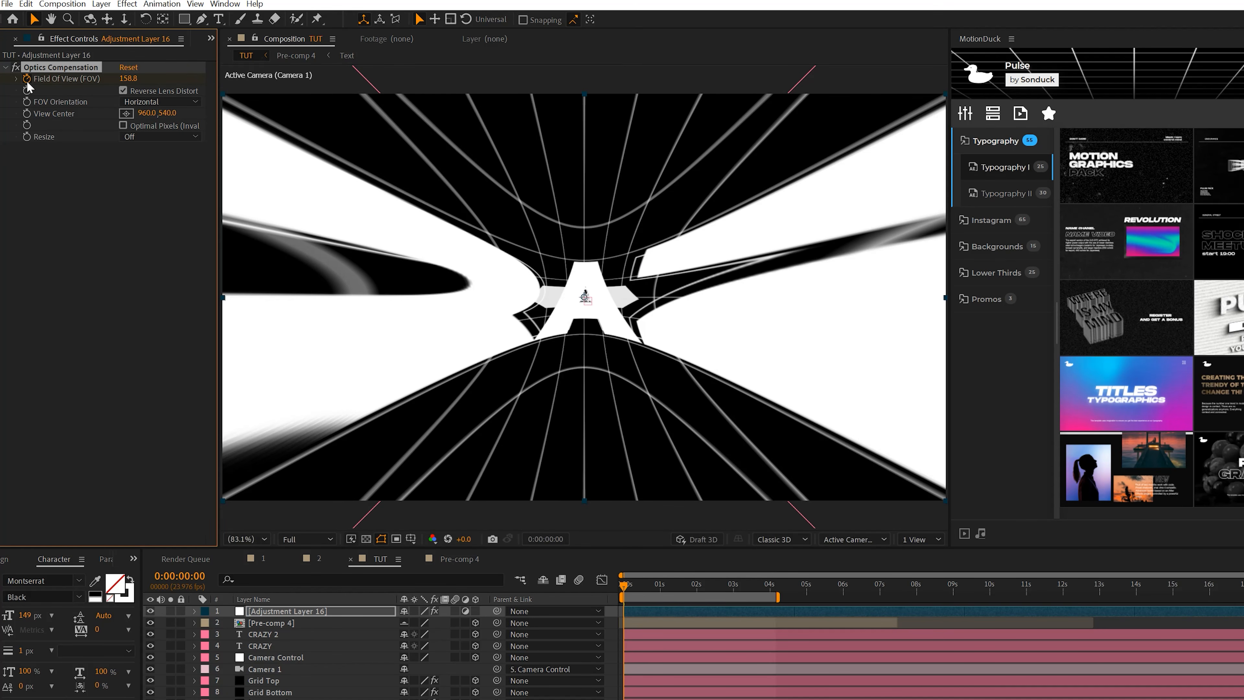
click(659, 586)
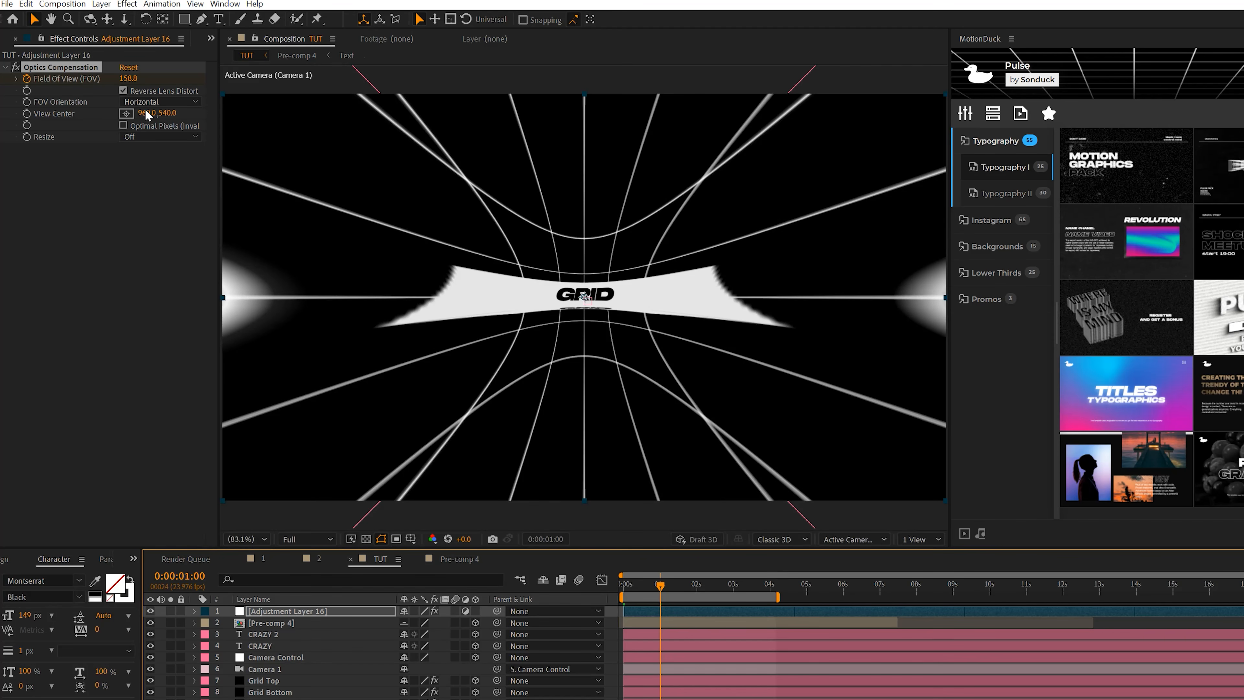
click(131, 79)
text(0)
key(Return)
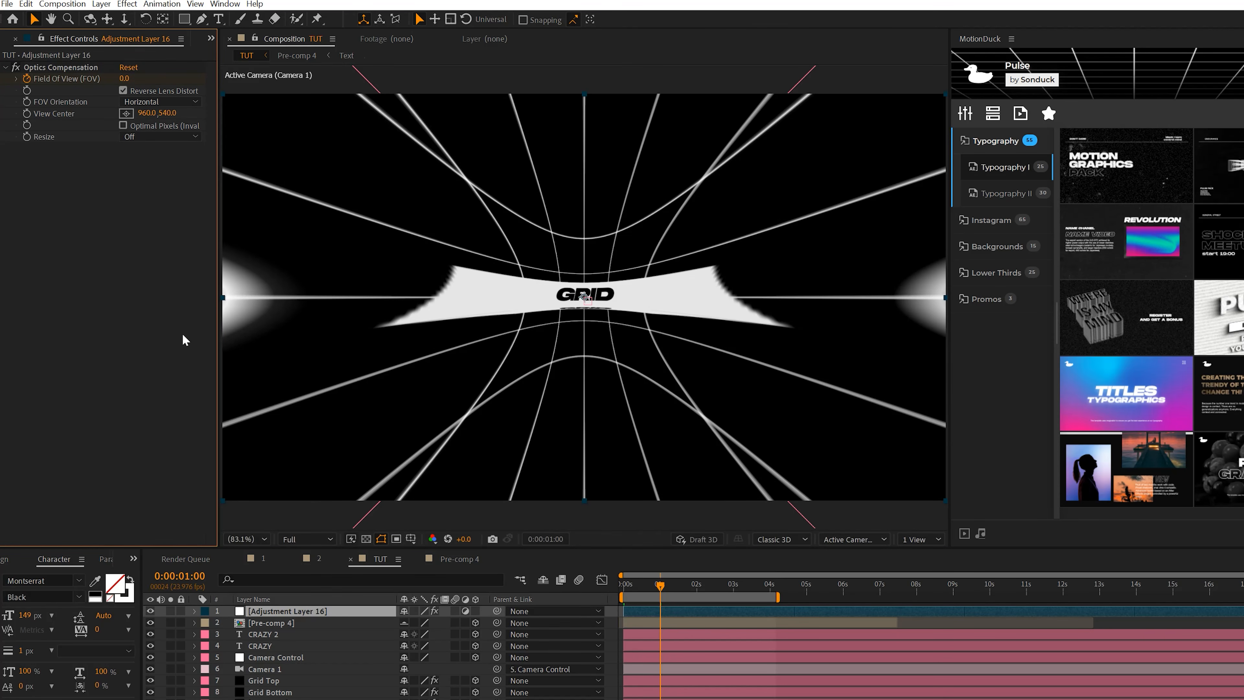
Ease the Field Of View animation into its one-second keyframe with a longer speed-graph handle, and preview it.
key(u)
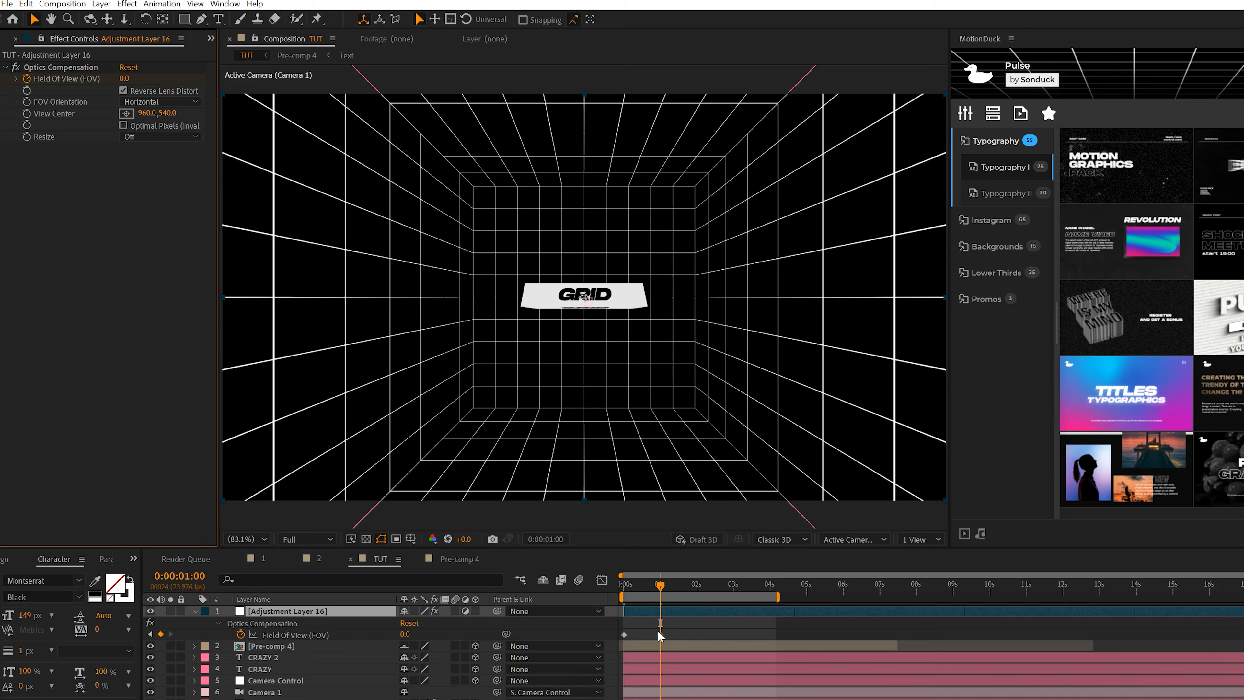
drag(677, 628, 612, 639)
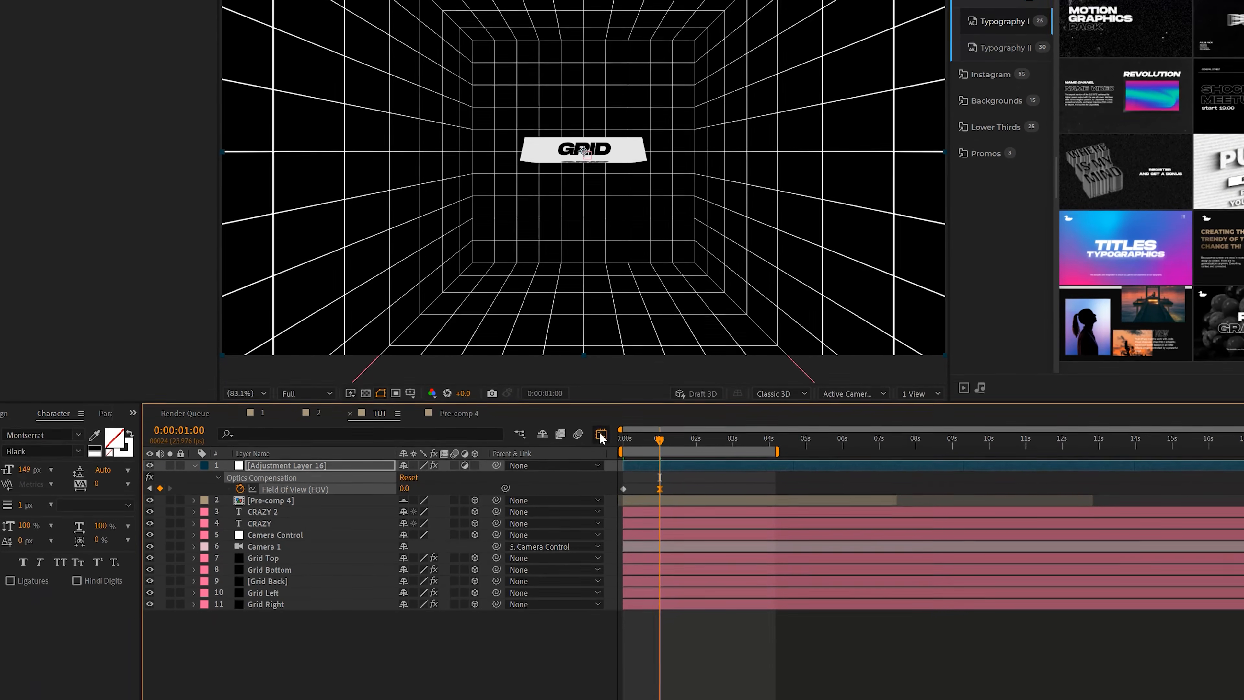
click(602, 579)
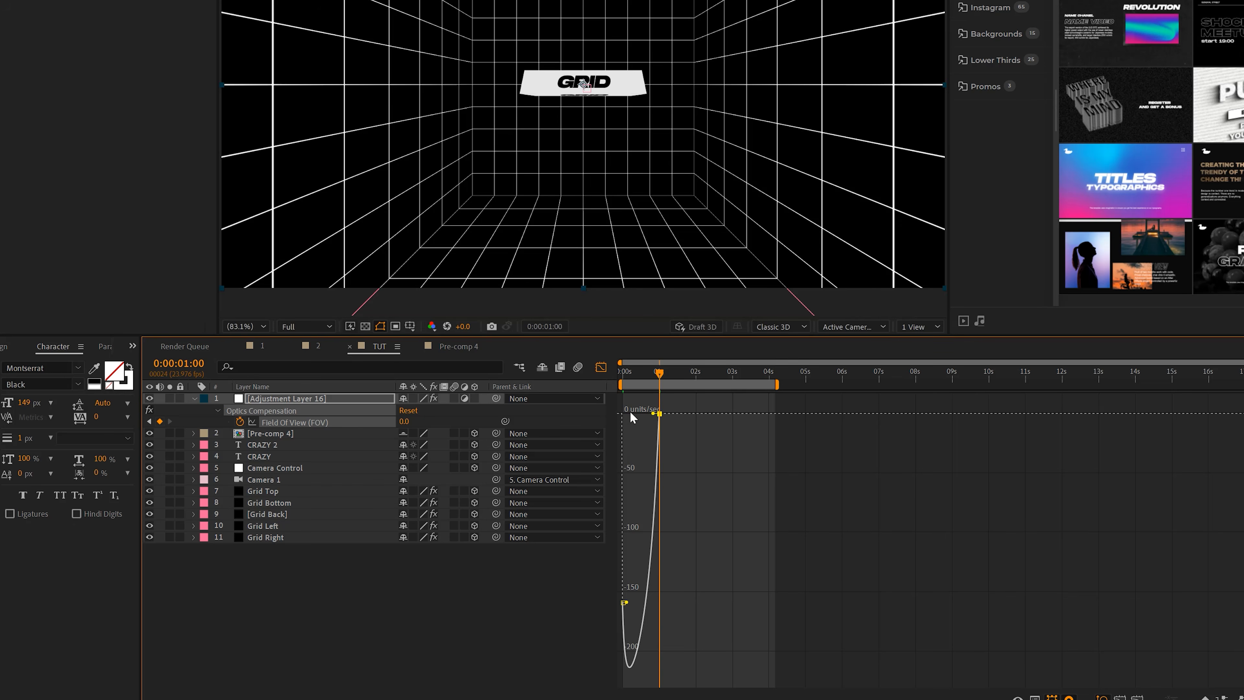
drag(629, 414, 618, 414)
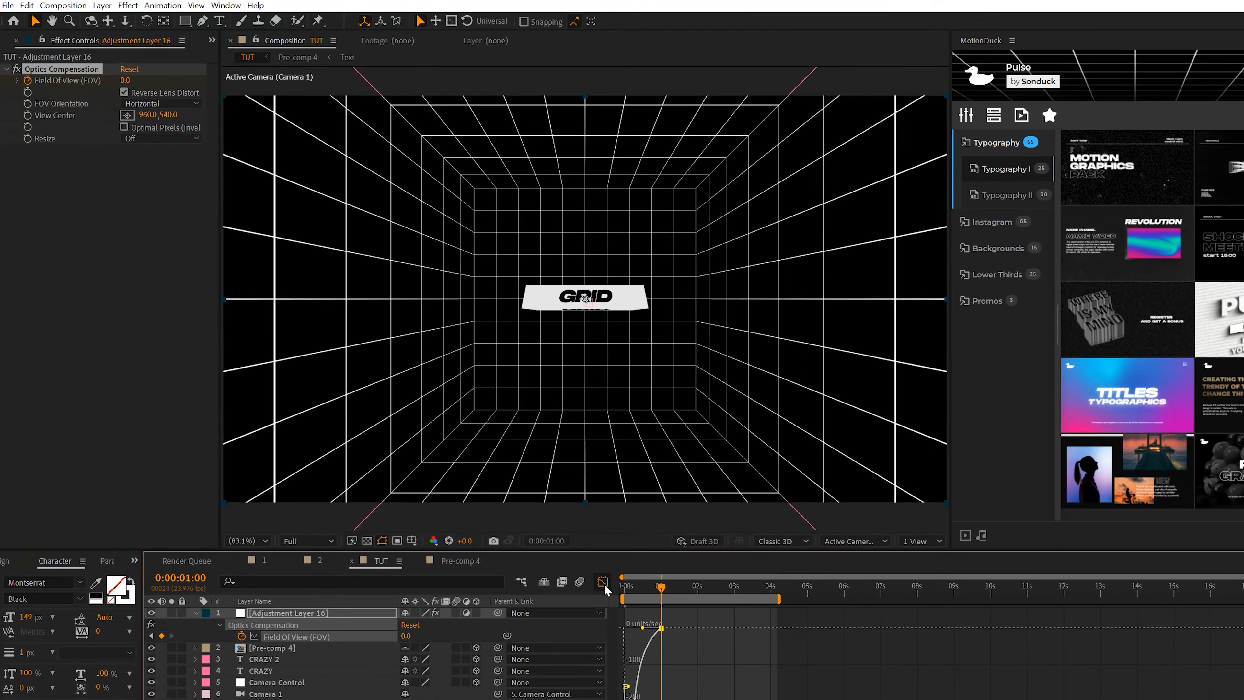
click(602, 581)
key(space)
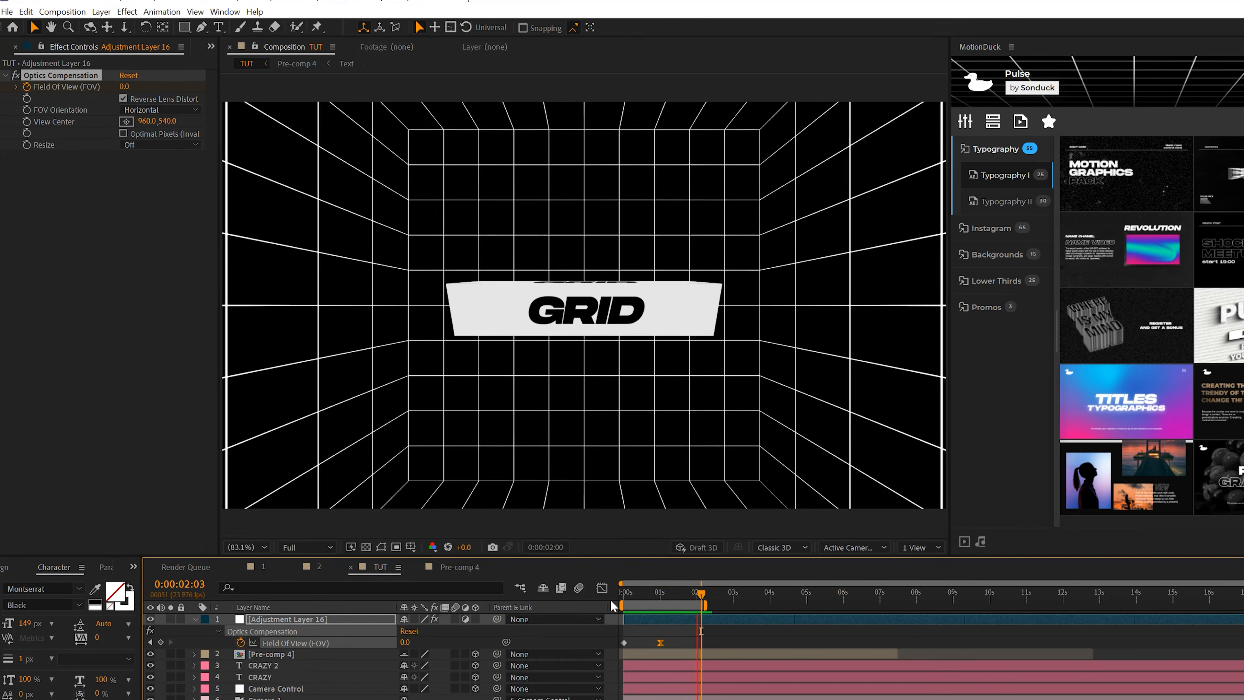
key(space)
Apply the CC Lens distortion effect to the adjustment layer.
click(126, 11)
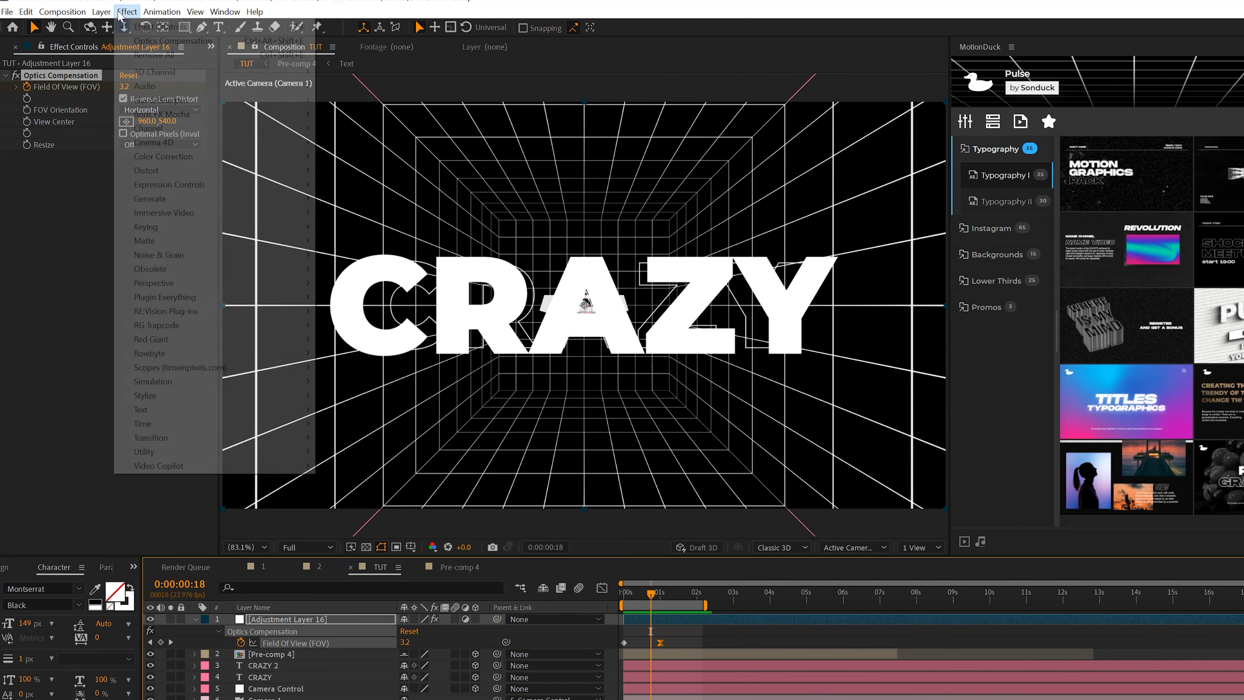
mouse_move(161, 173)
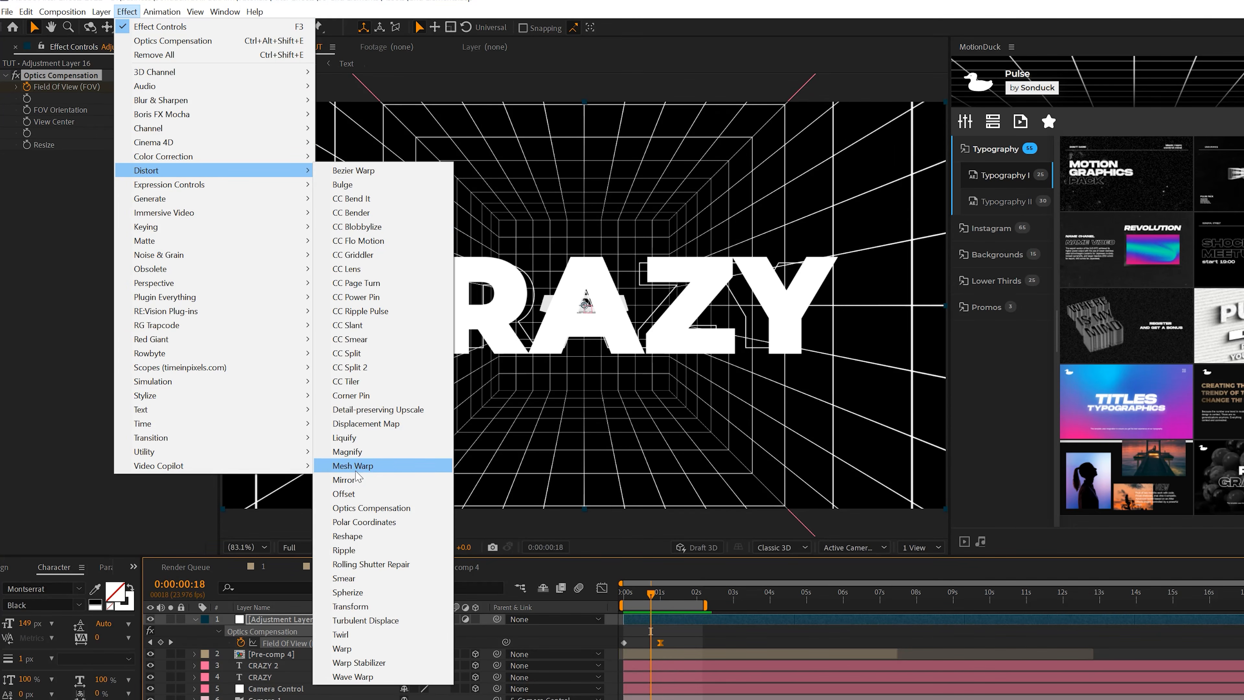
click(346, 269)
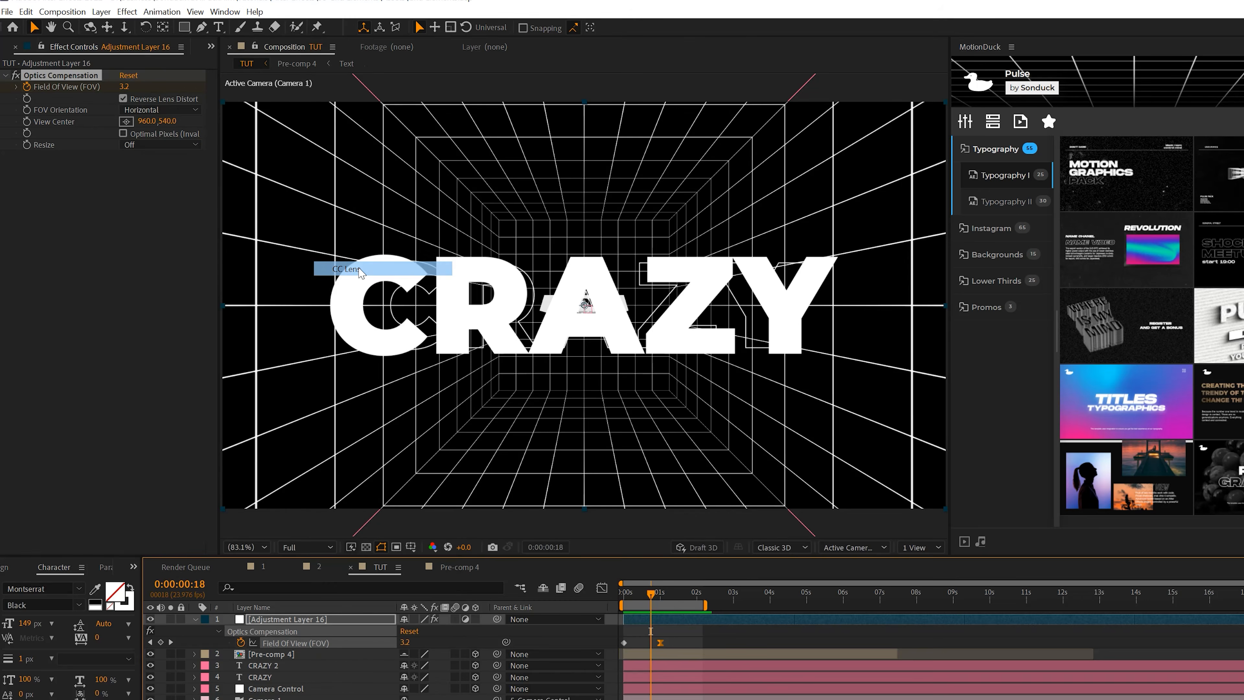
Set the CC Lens Size to 500 and start keyframing it at 0:00:01:22.
drag(683, 593, 697, 597)
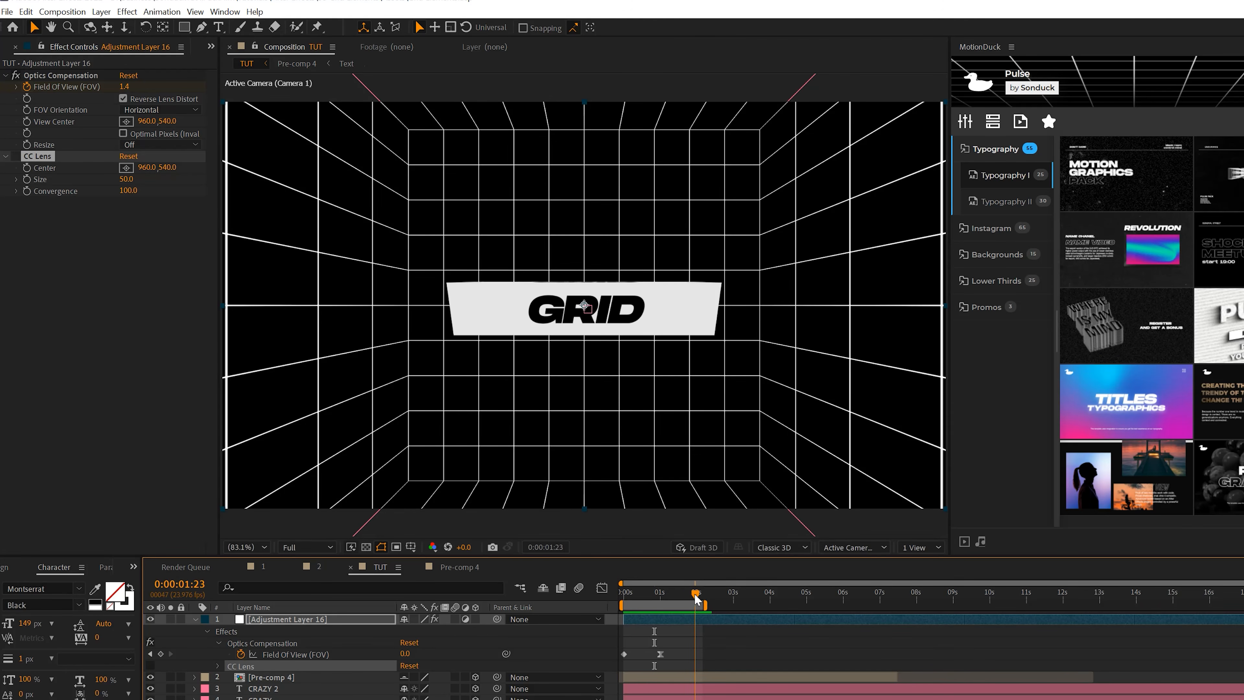
click(16, 156)
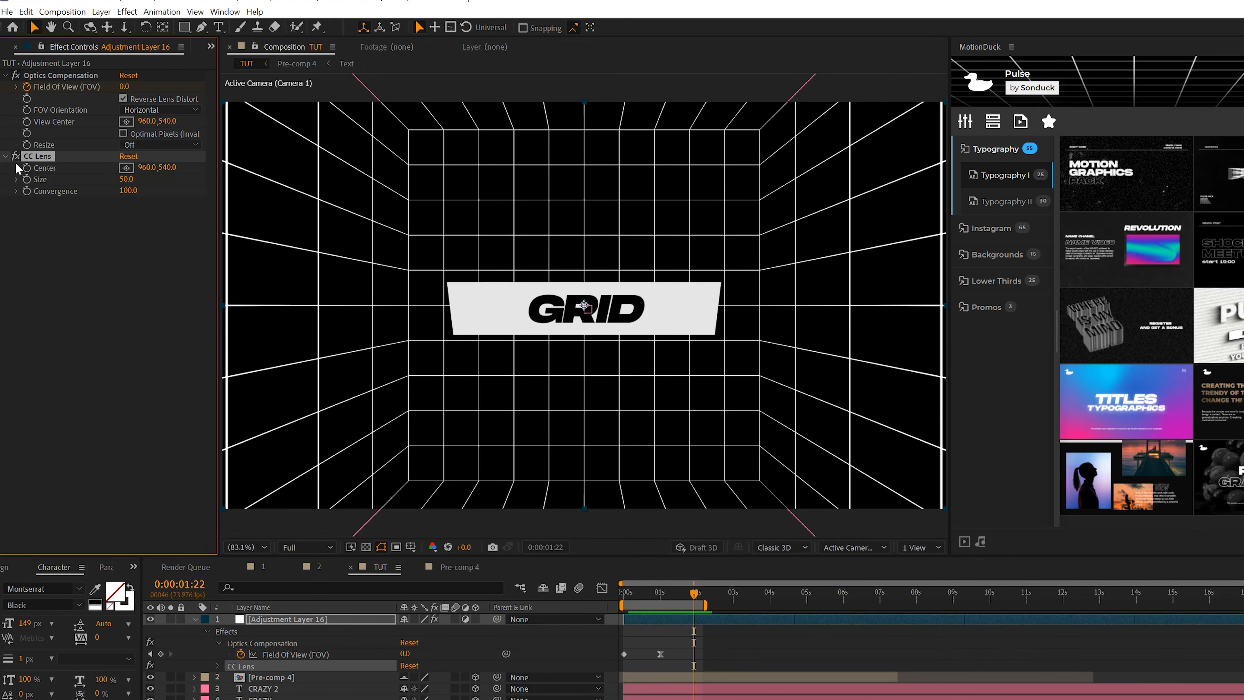
text(50)
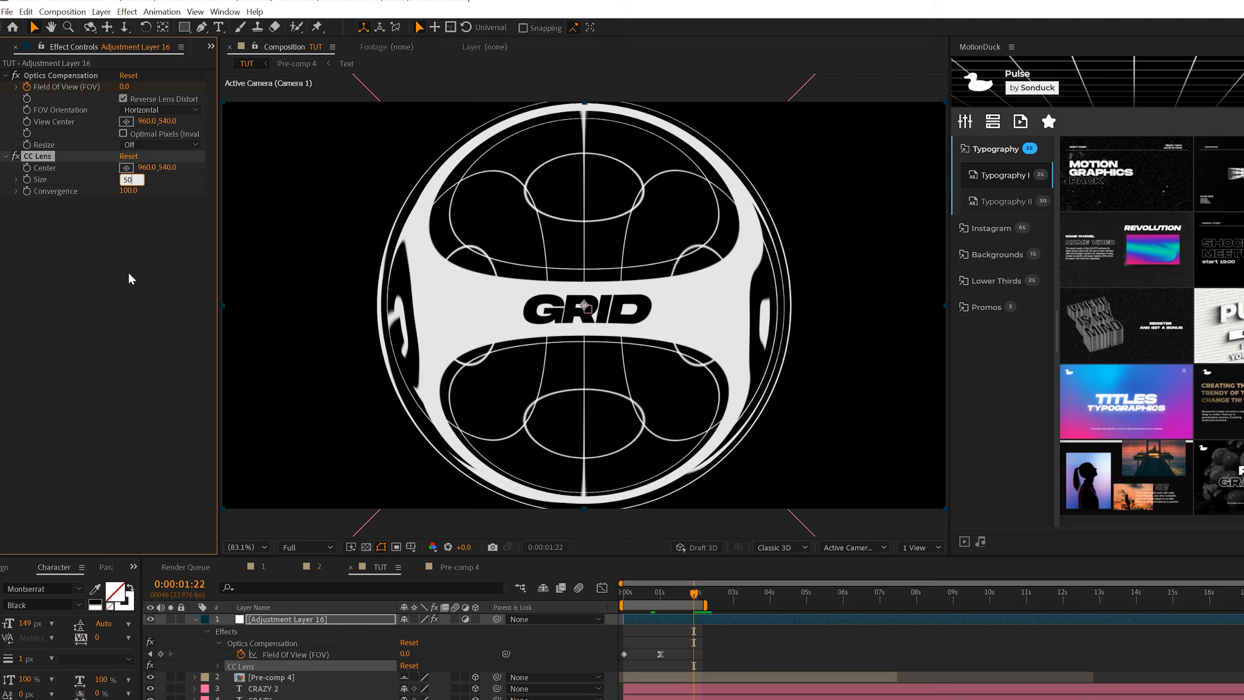
text(0)
click(128, 272)
click(27, 180)
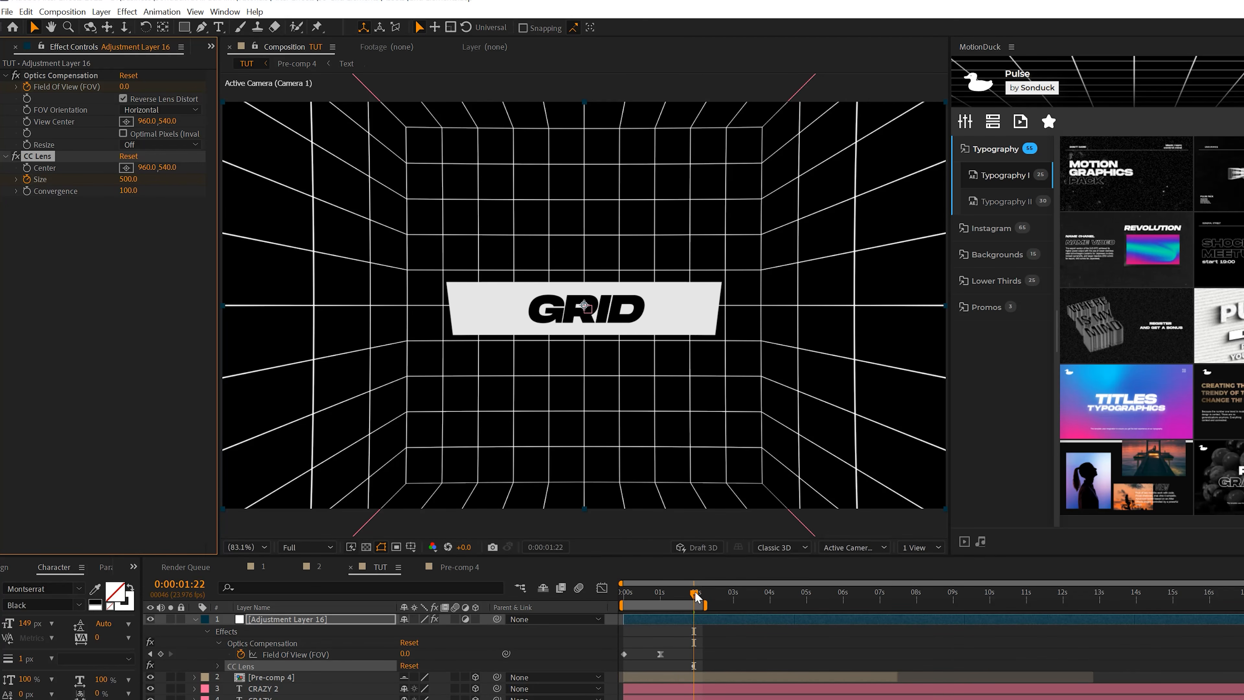
Keyframe the CC Lens Size at 100 at 0:00:02:04, and open the Size value for editing past that frame.
drag(696, 597, 703, 596)
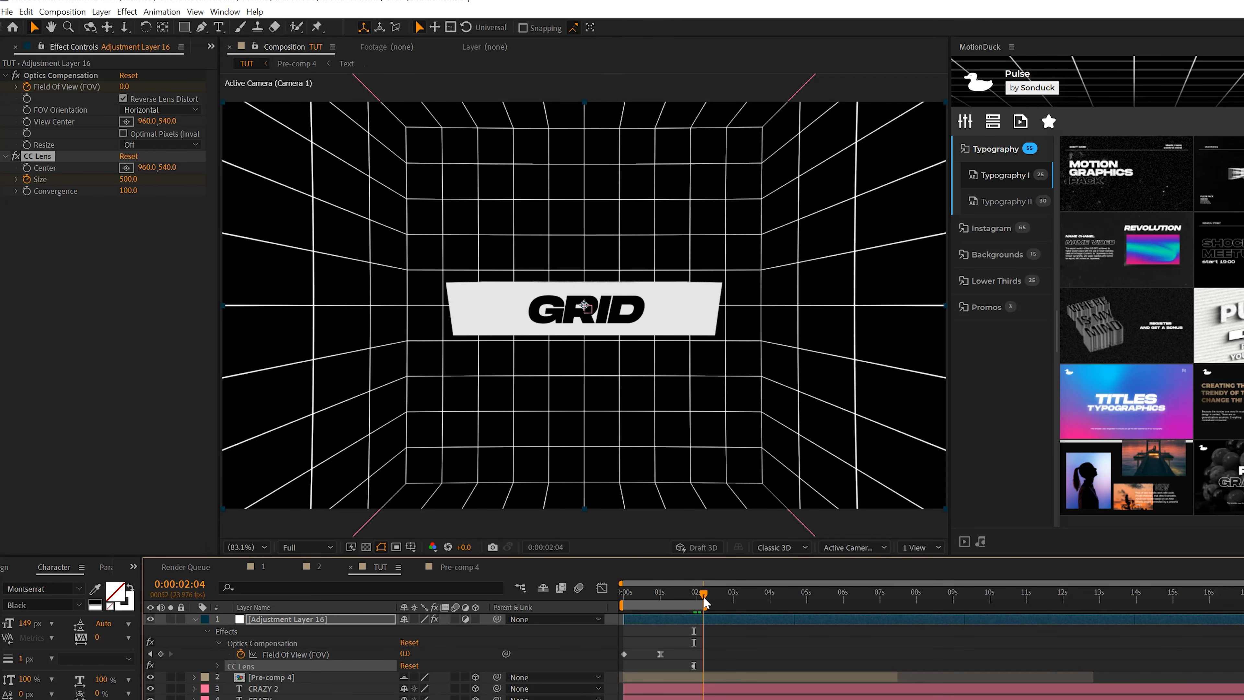
click(129, 178)
text(100)
click(144, 282)
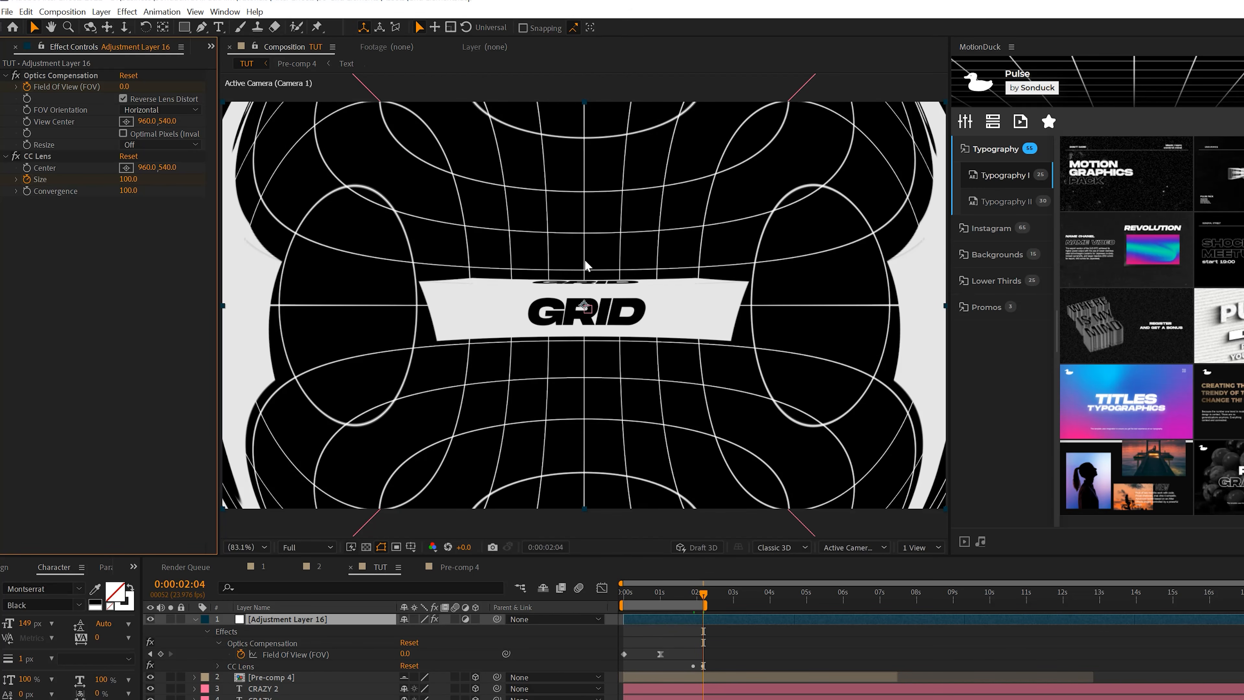
drag(704, 595, 715, 595)
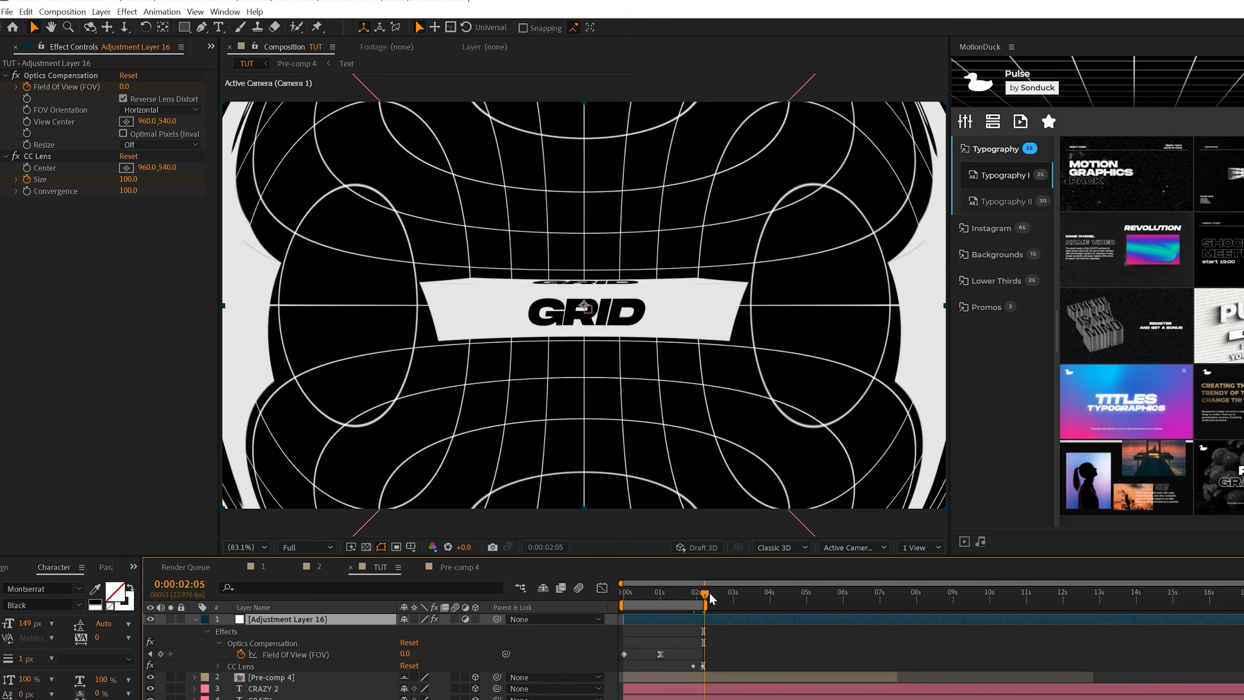
click(125, 179)
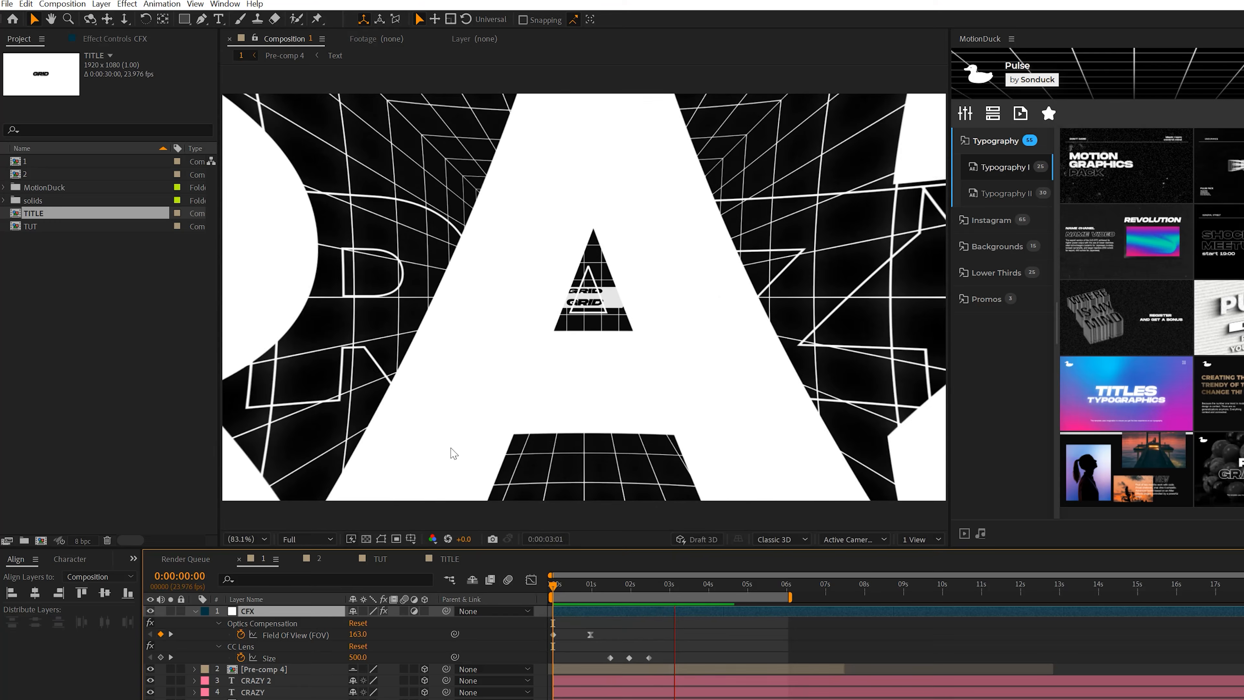
Stop the preview, open the TITLE composition and examine its GRID text and white solid layers.
key(space)
click(446, 557)
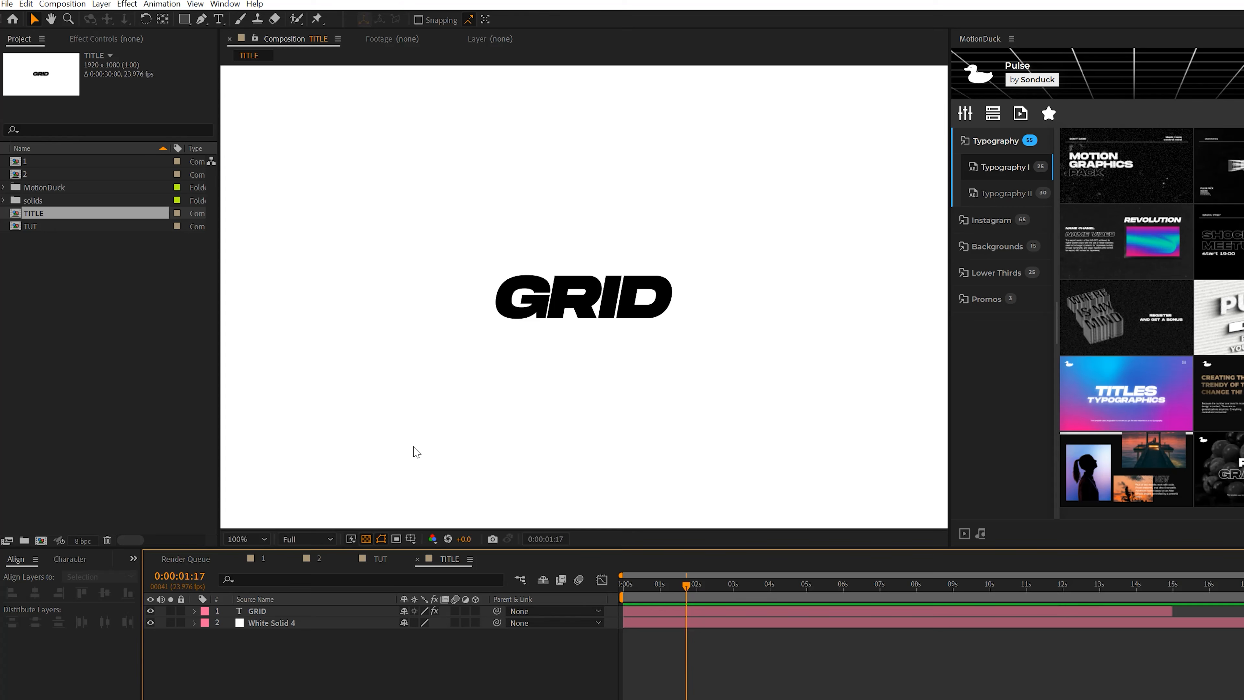
key(ctrl+k)
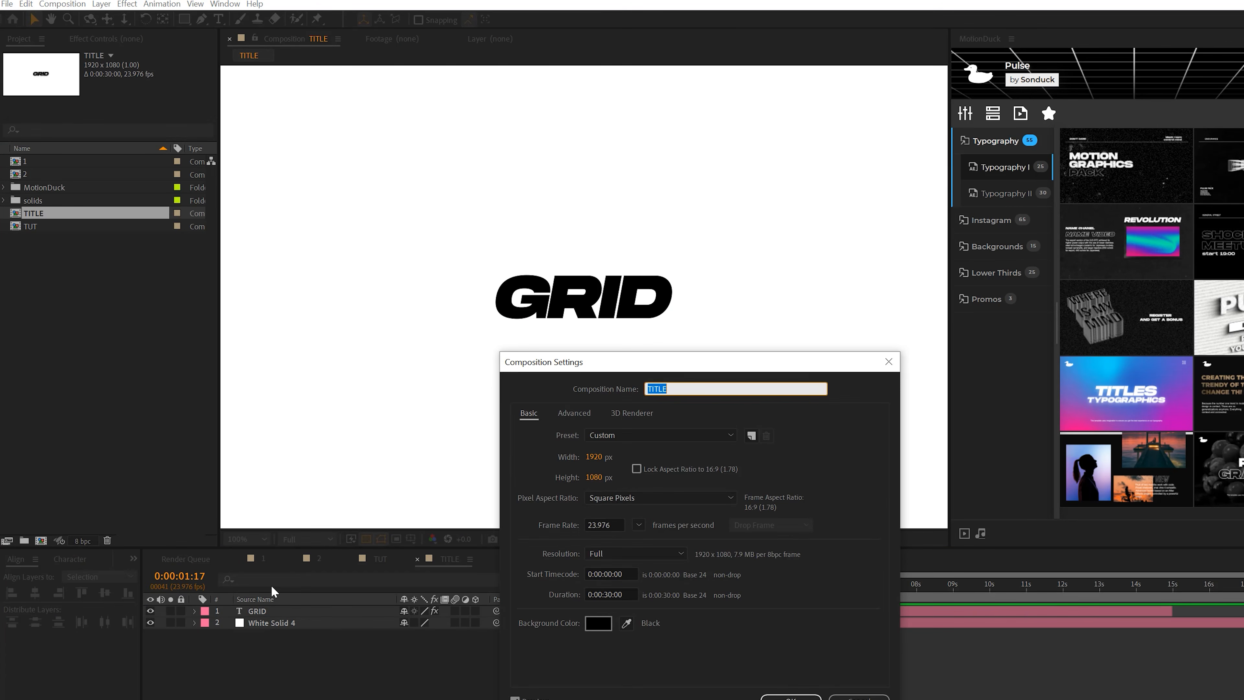
key(Escape)
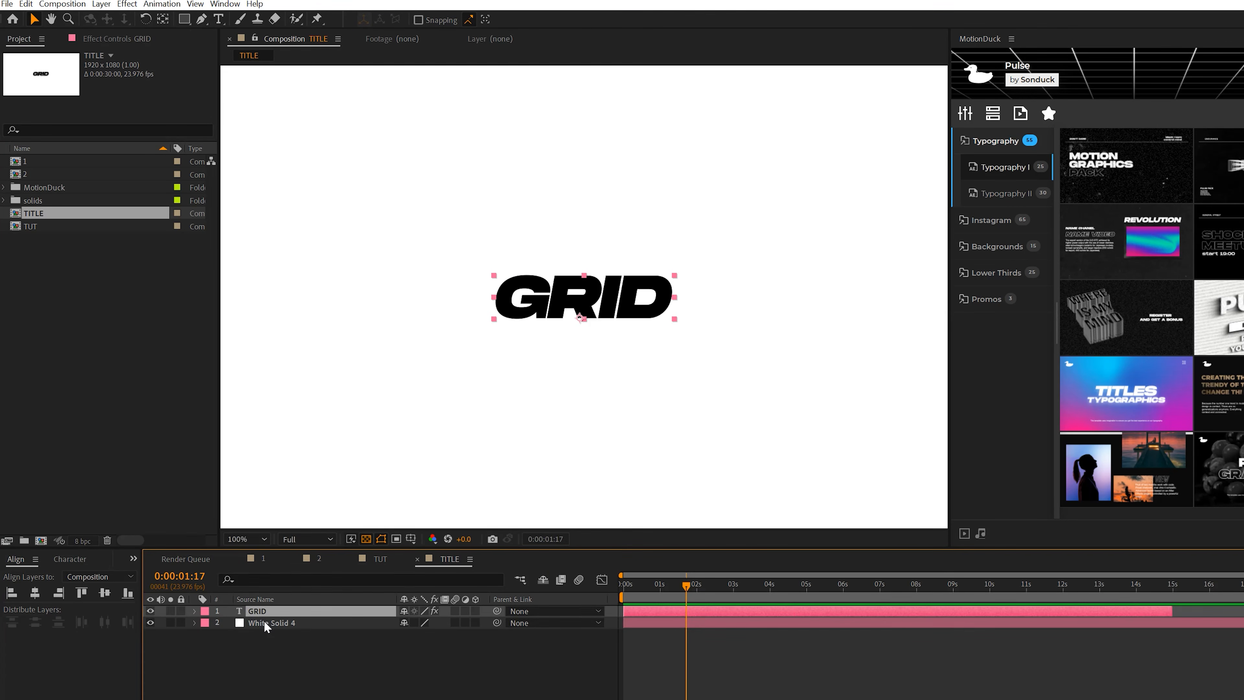
click(264, 620)
scroll(514, 333, down, 2)
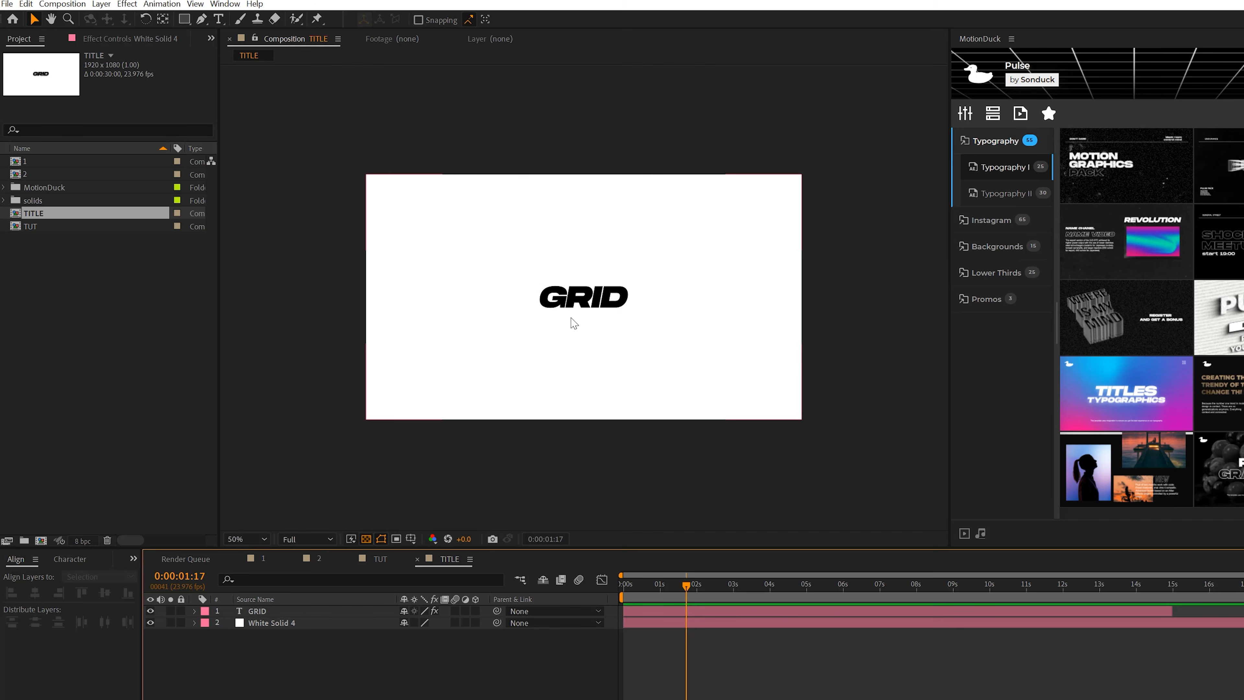
Resize the TITLE composition to 1000 px wide and 150 px high.
click(62, 4)
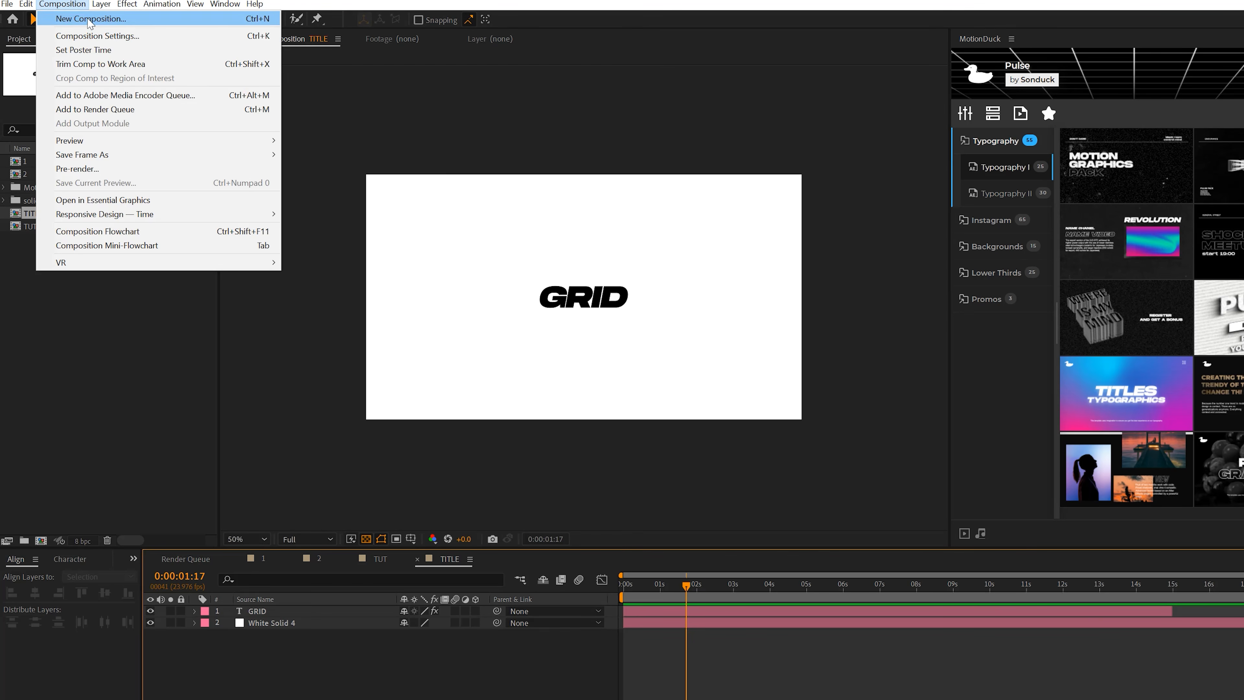
click(96, 35)
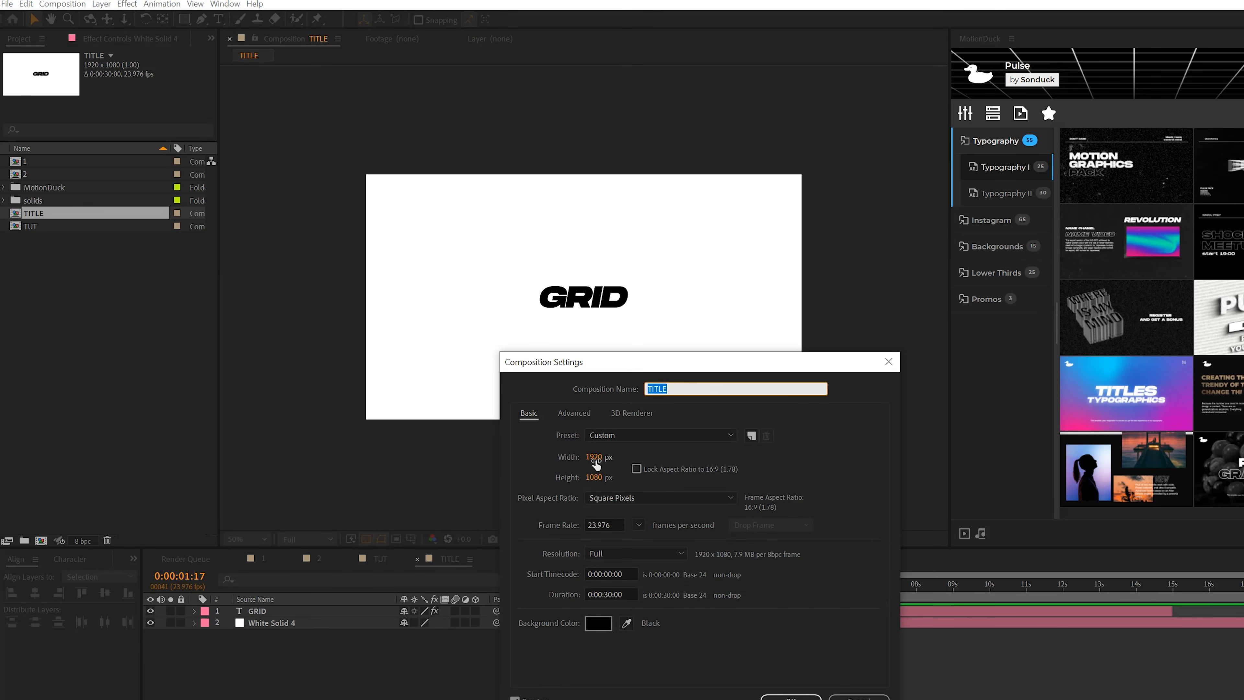
click(595, 455)
text(100)
key(Tab)
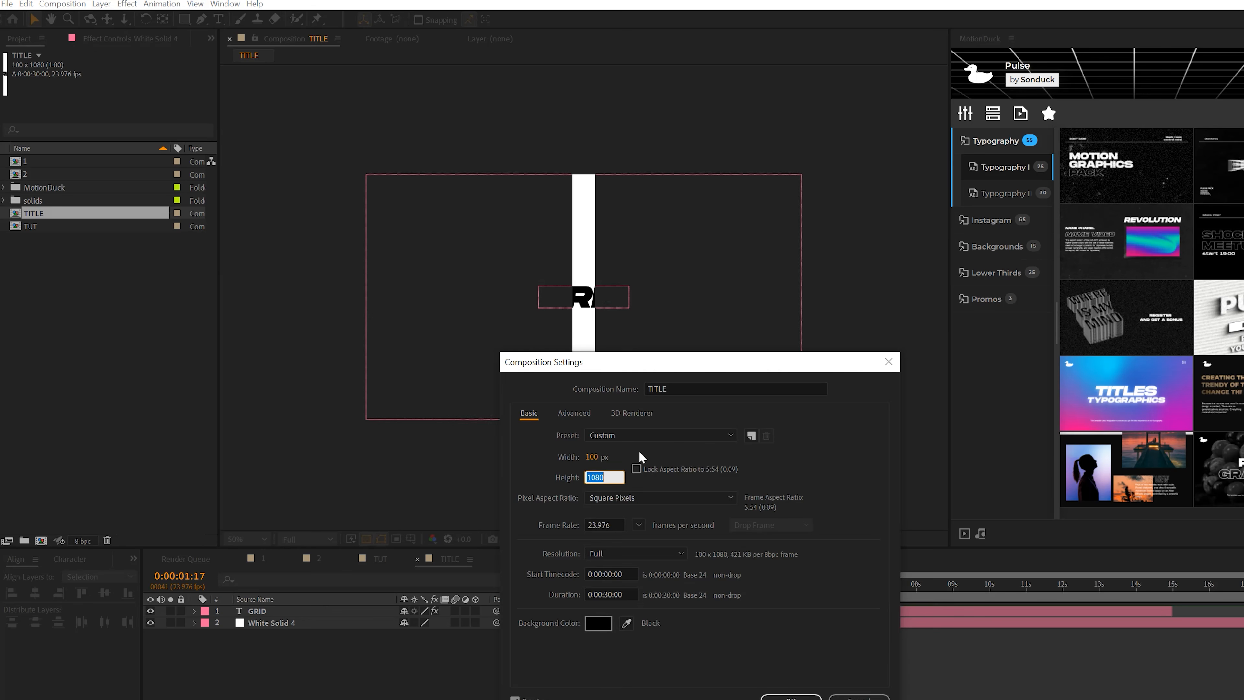
text(150)
click(602, 461)
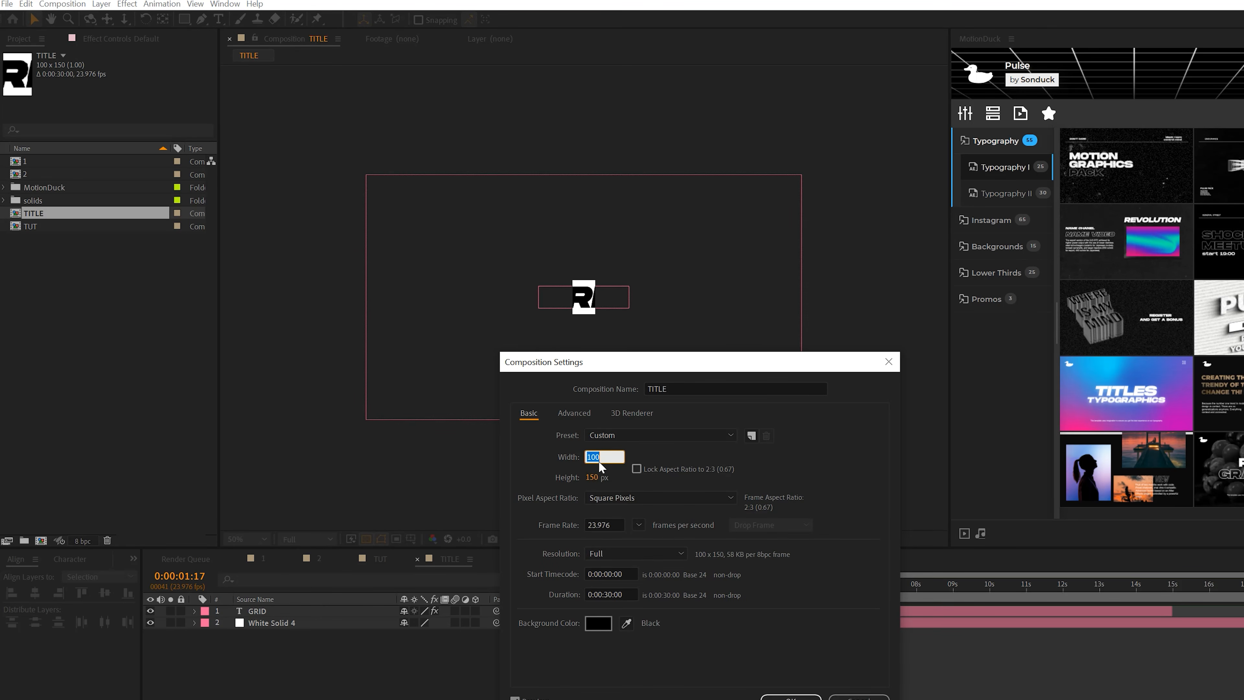
text(10)
click(519, 471)
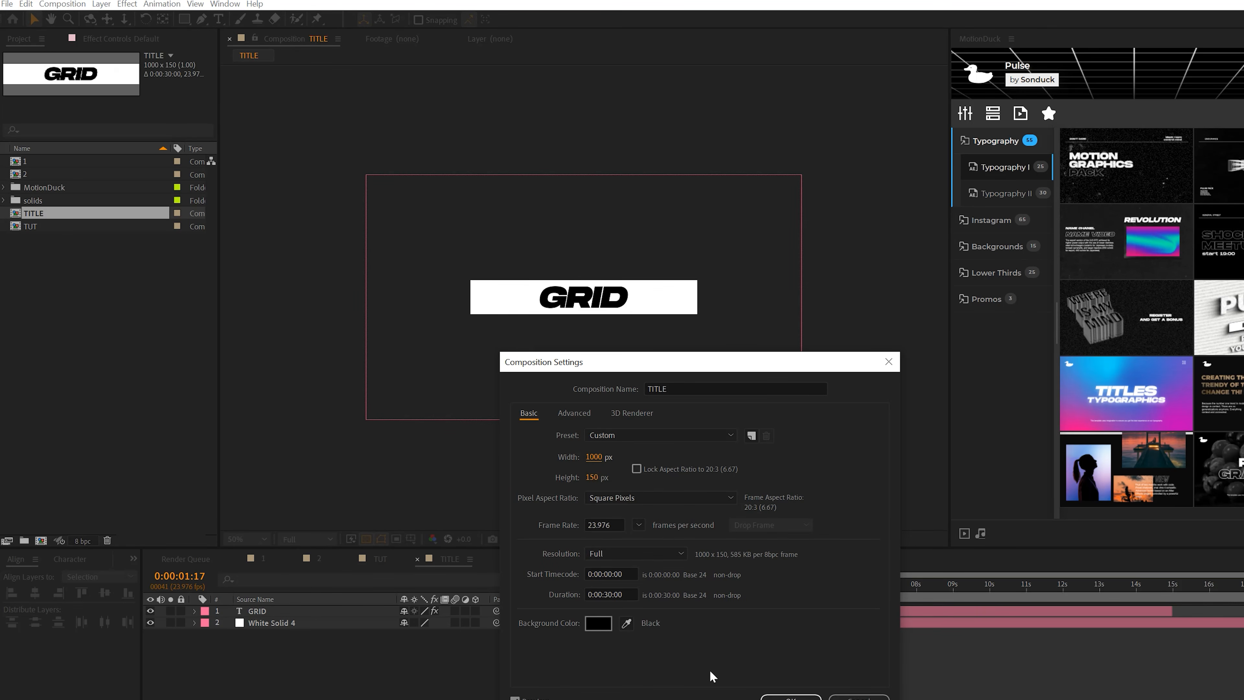
key(Return)
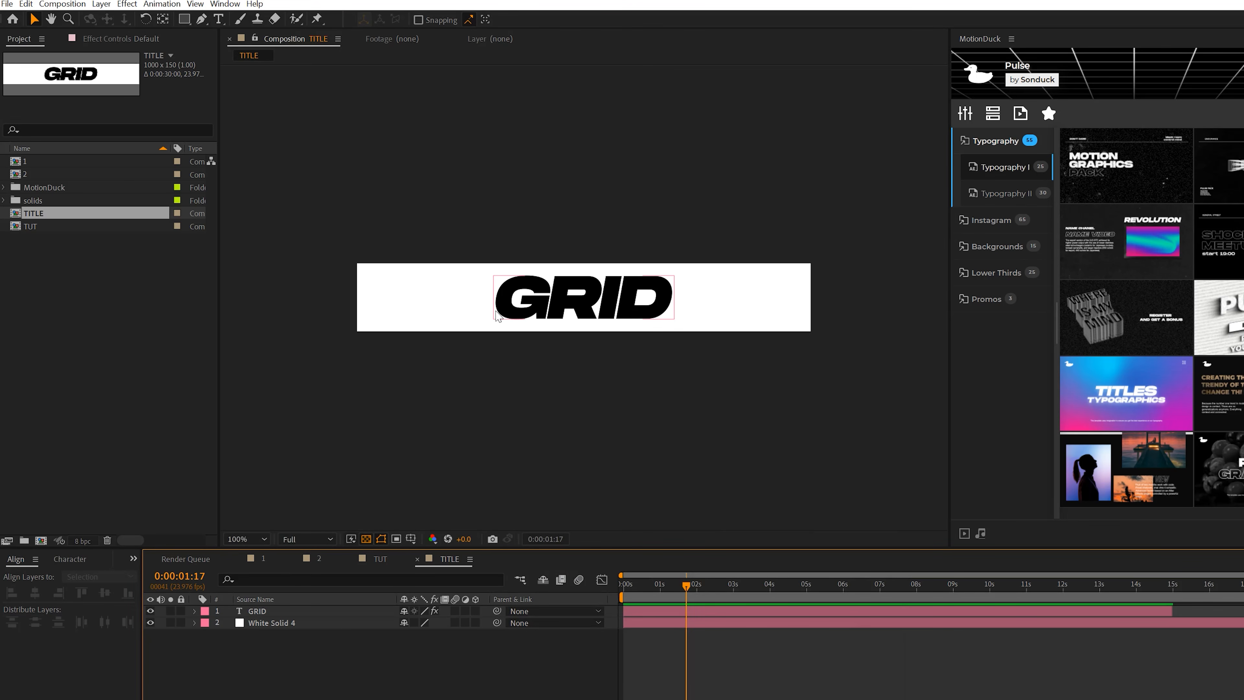
Return to the TUT composition and place the TITLE composition as its topmost layer.
click(380, 560)
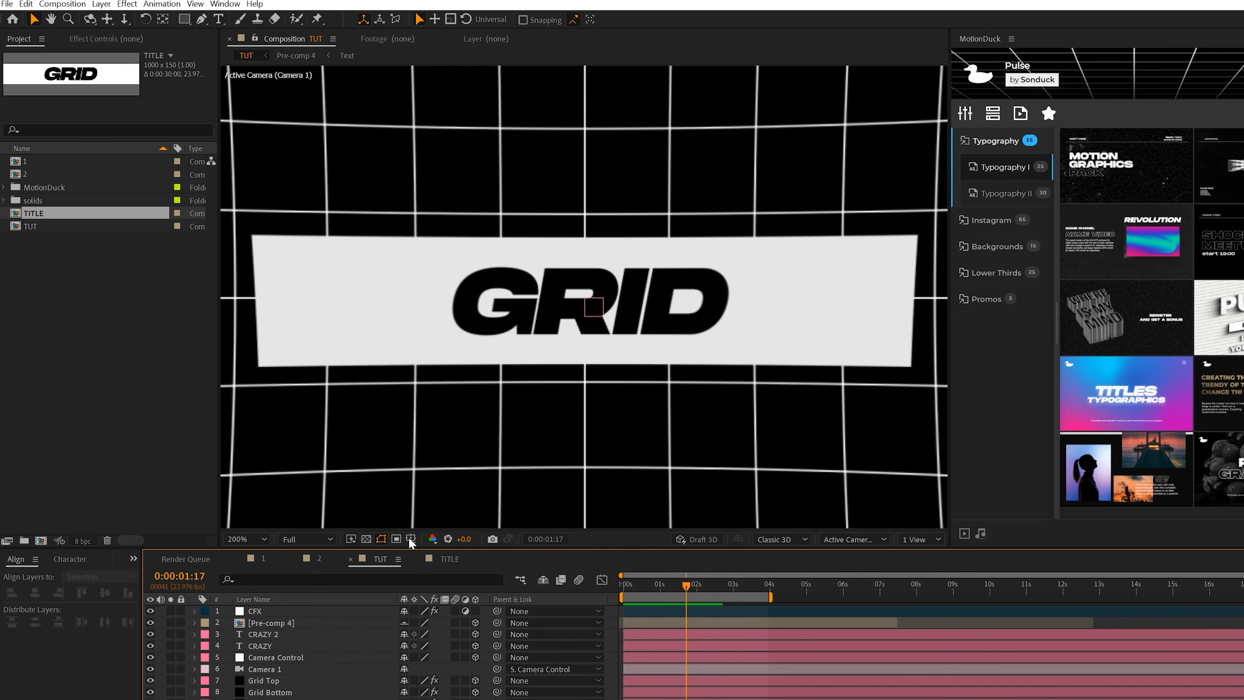
drag(37, 219, 256, 608)
scroll(591, 341, down, 1)
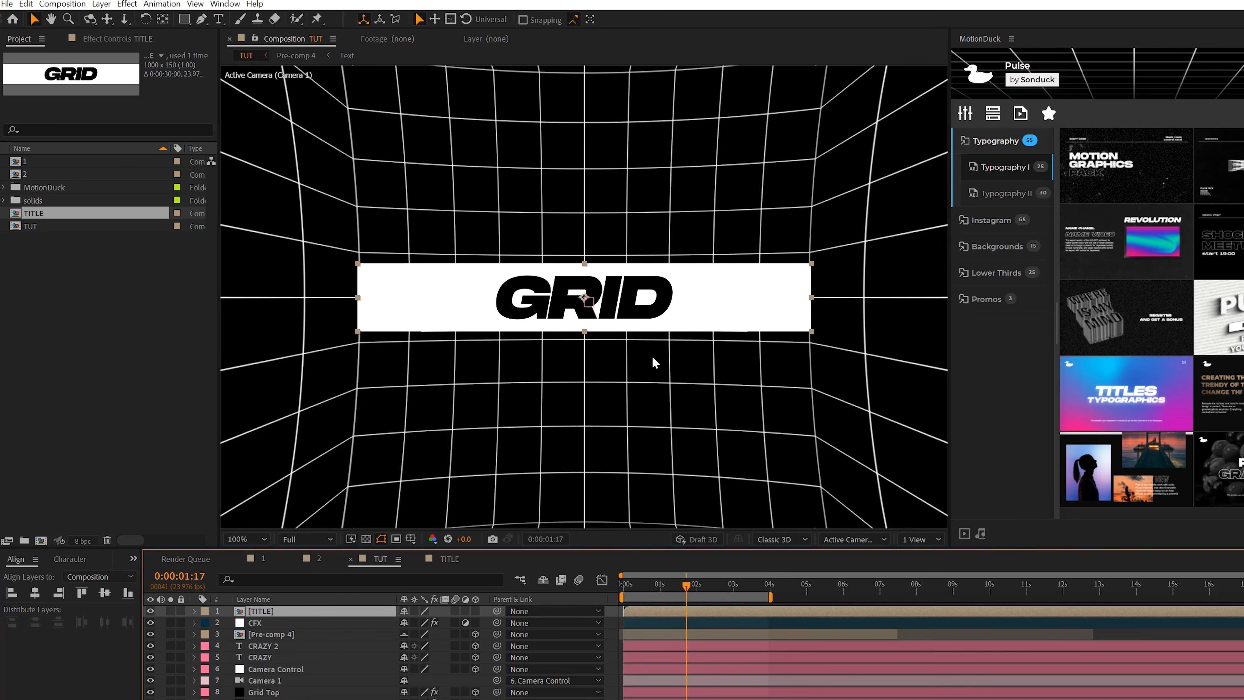
Move the TITLE layer's anchor point to the centre of its top edge and make the layer 3D.
click(166, 22)
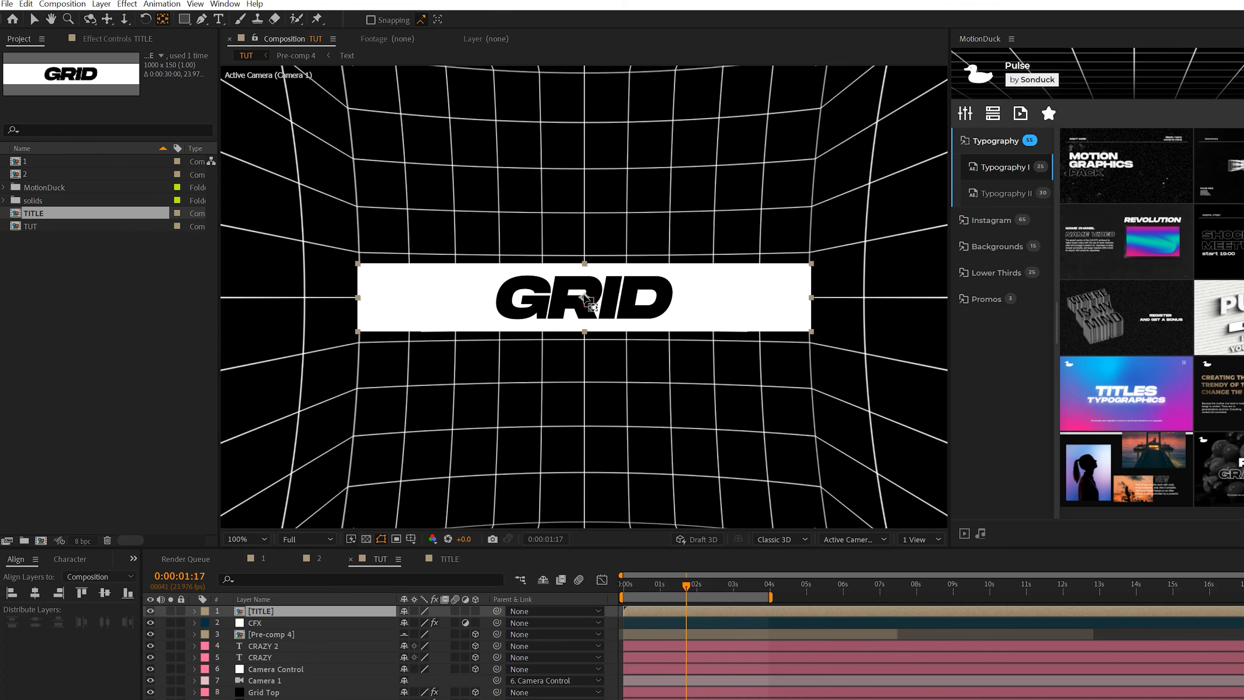
drag(584, 298, 584, 265)
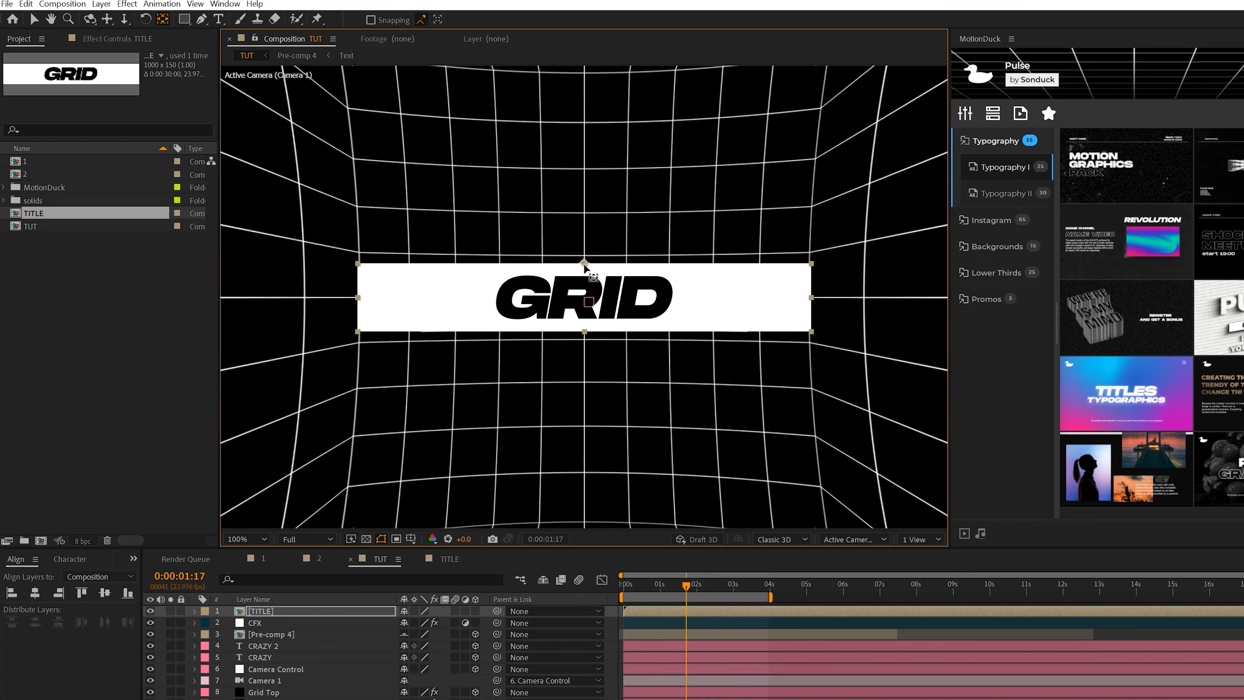
click(474, 611)
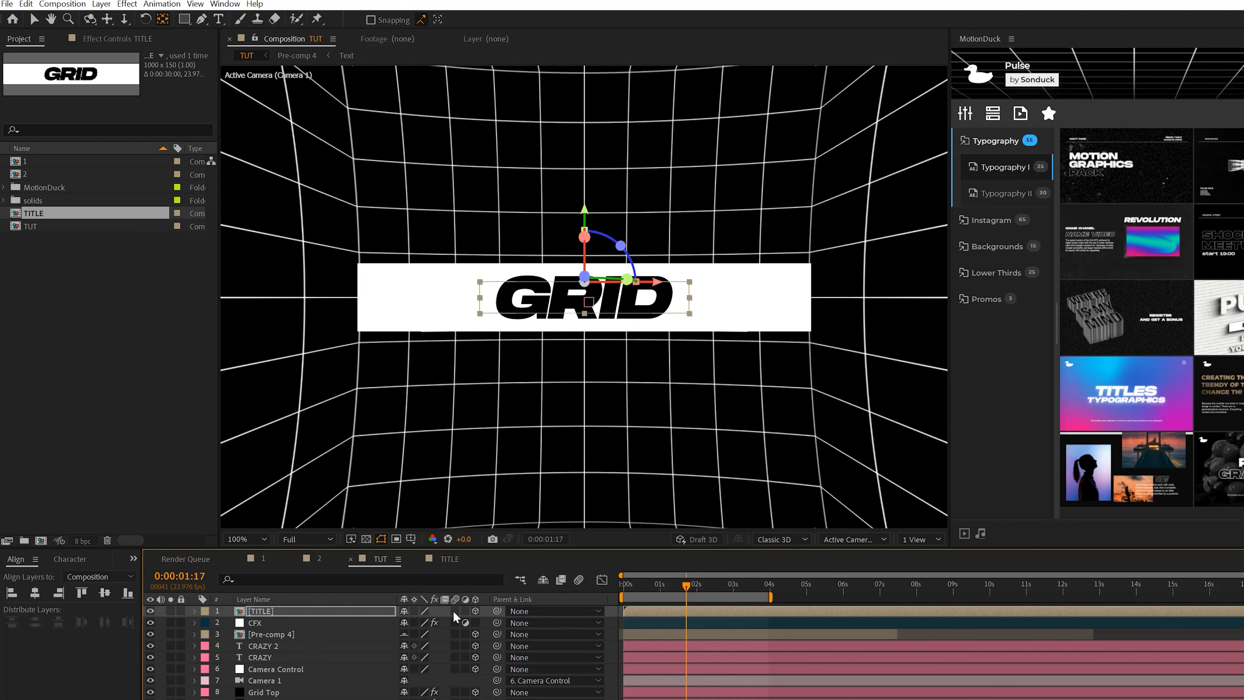
click(278, 610)
key(v)
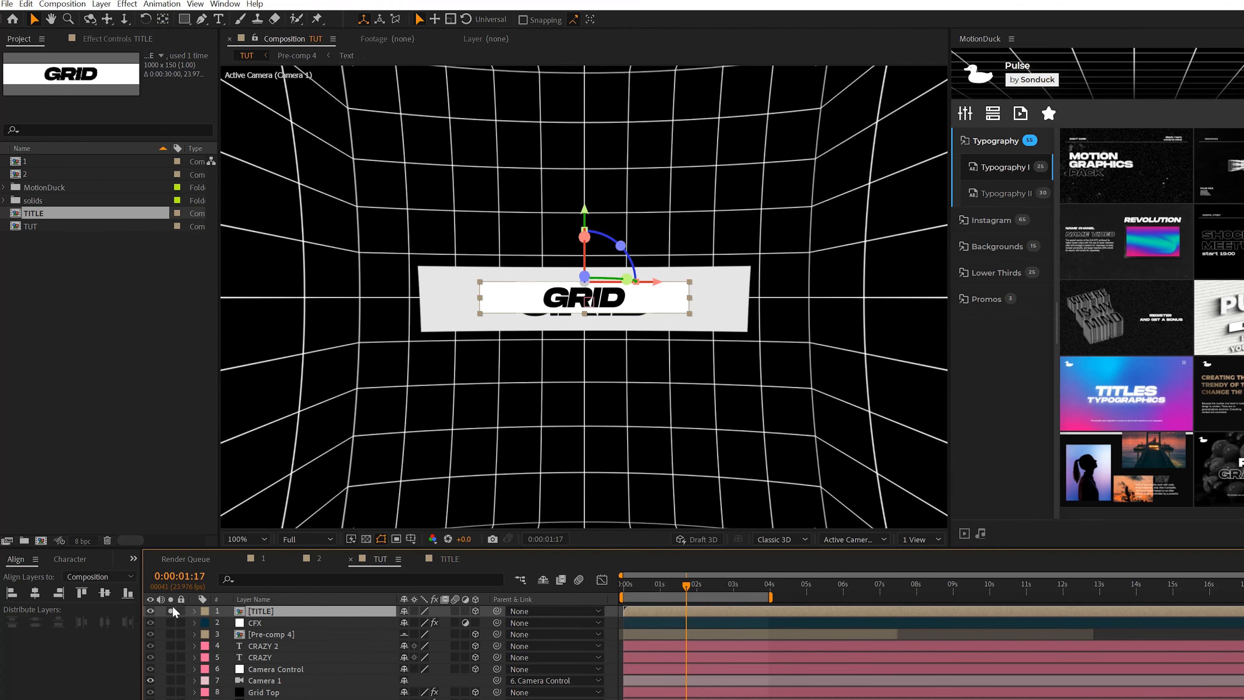
Solo the TITLE layer, duplicate it and set the copy's X Rotation to 90°.
click(172, 609)
key(period)
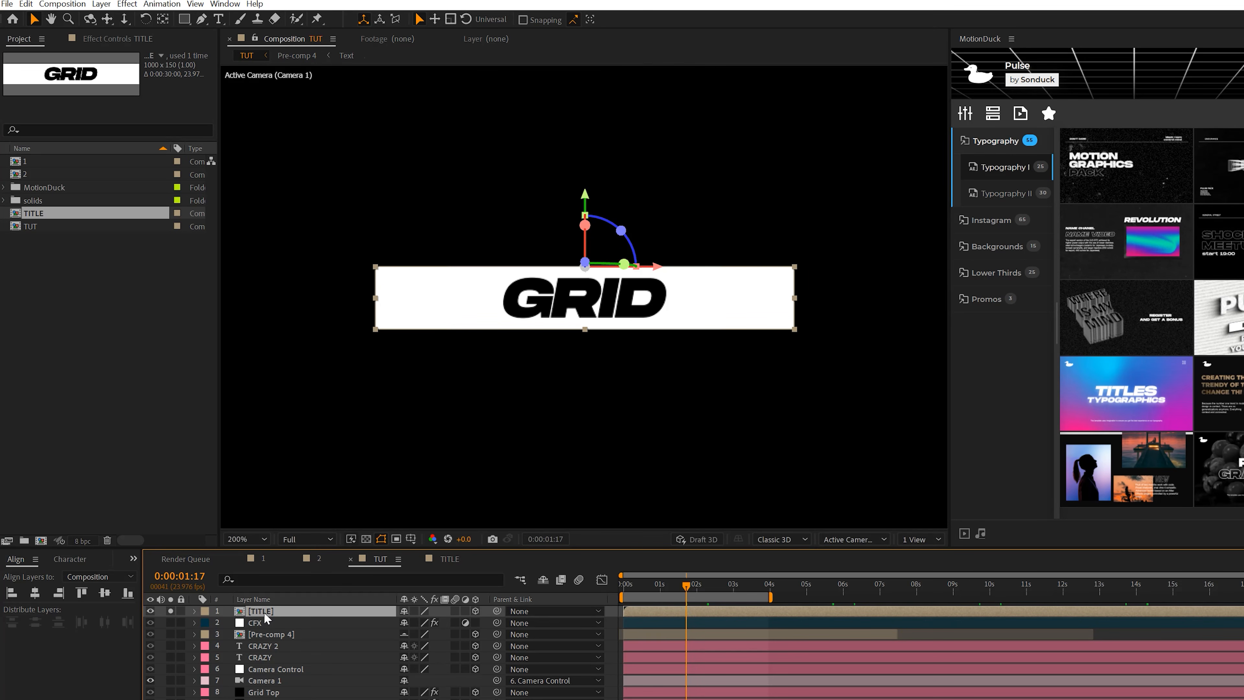
key(ctrl+d)
key(r)
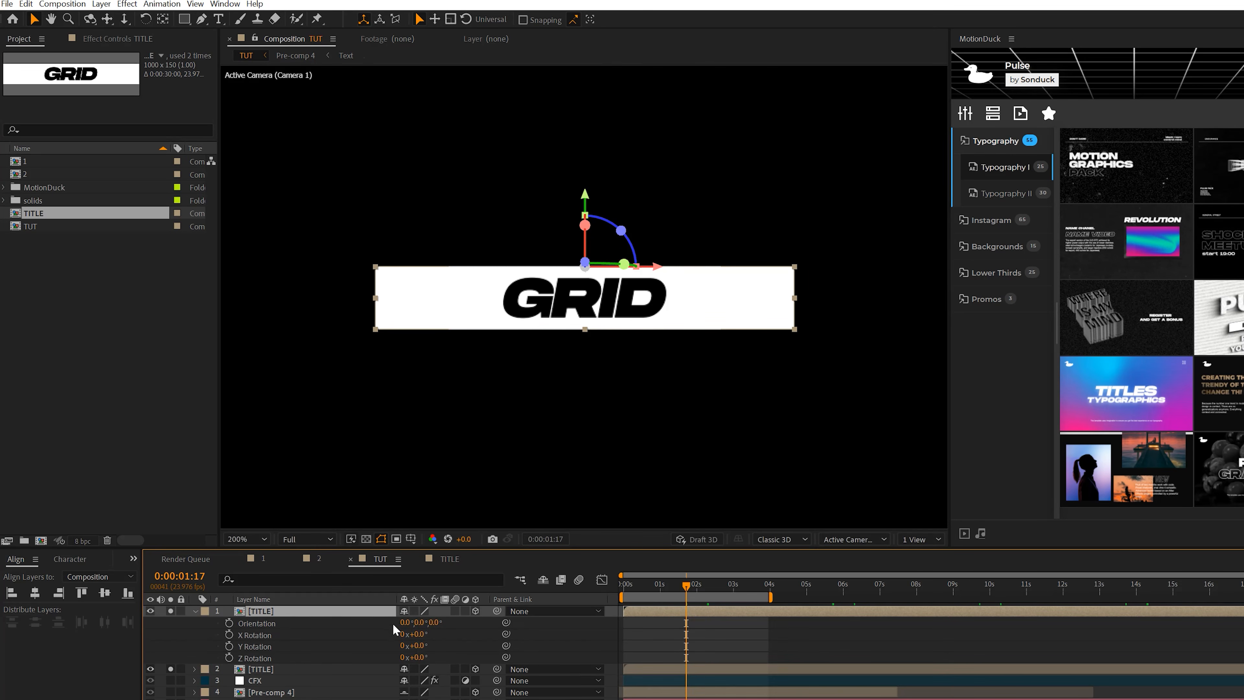
drag(414, 634, 426, 636)
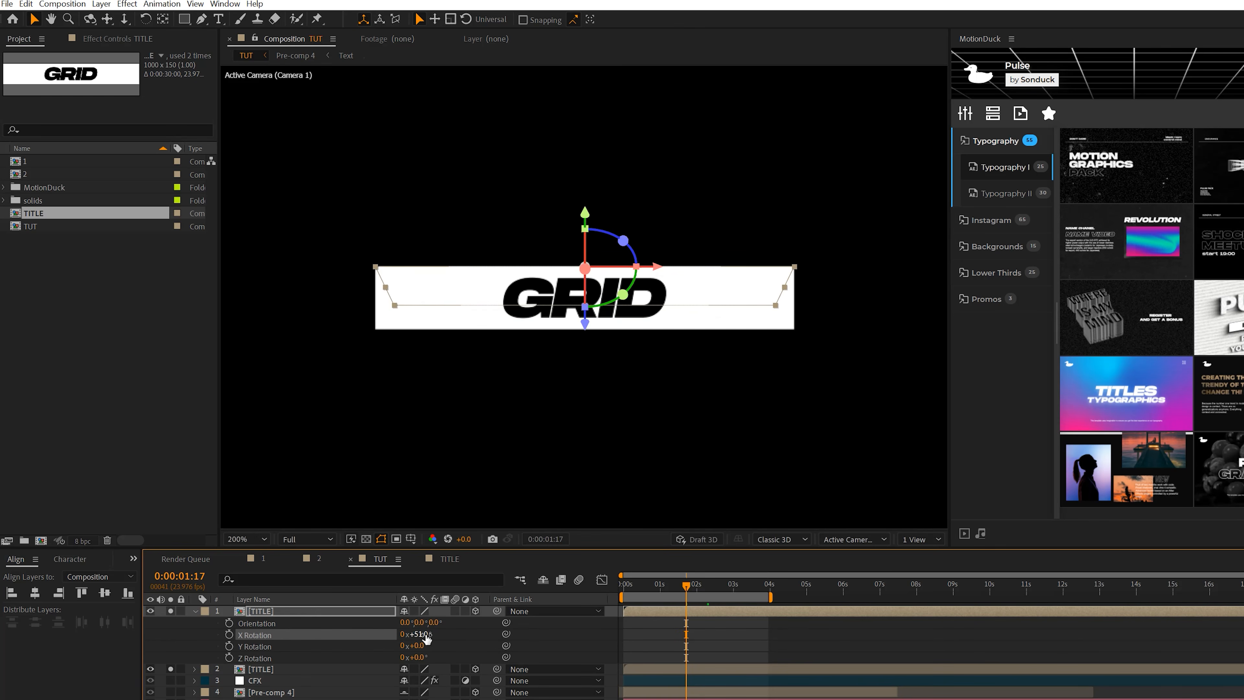
click(454, 639)
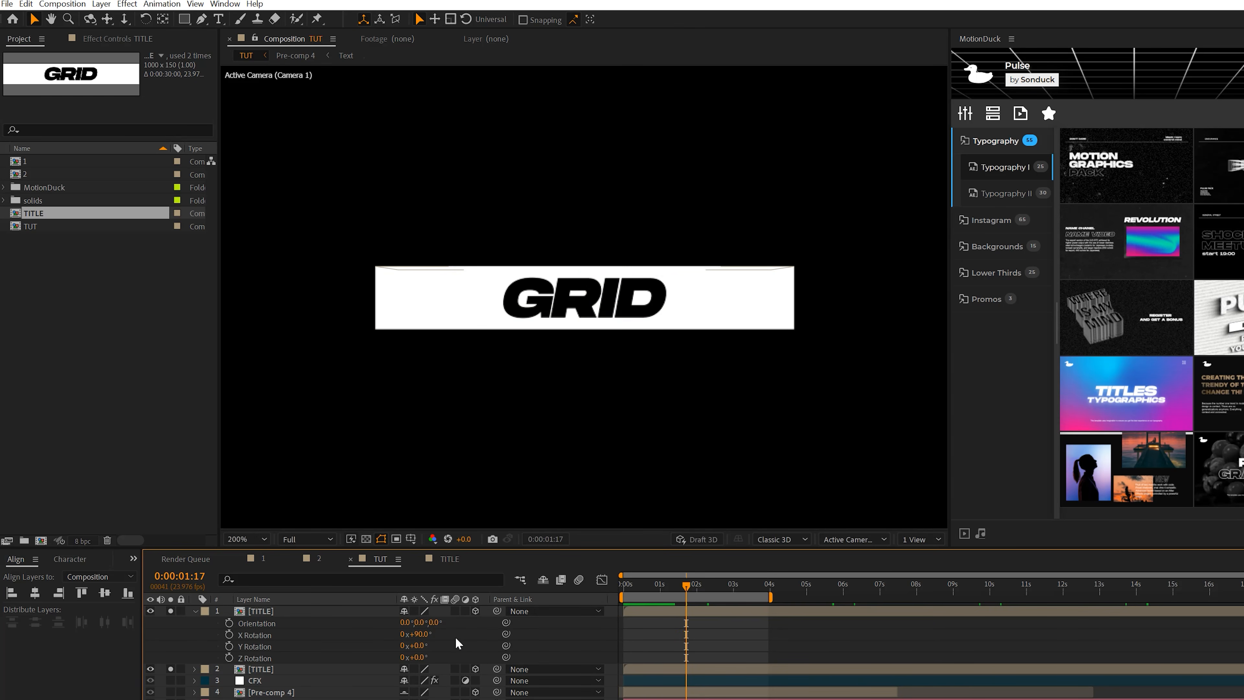
click(195, 611)
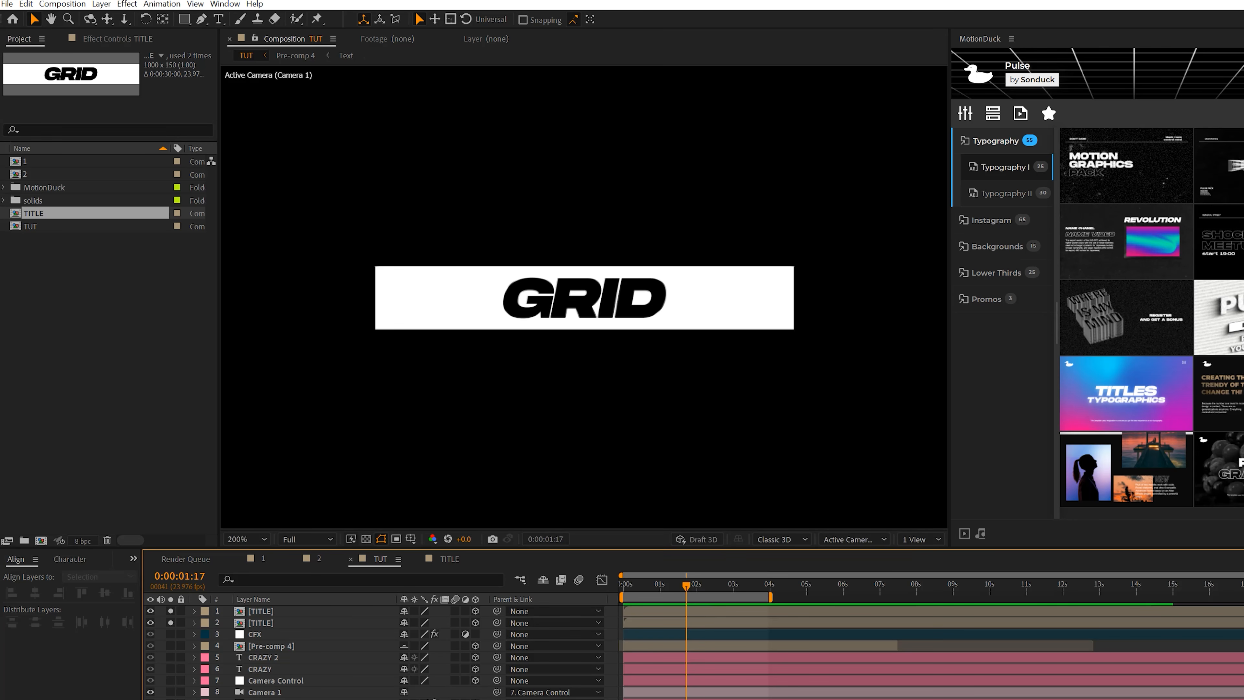
Add a null object and parent both TITLE layers to it.
click(100, 4)
mouse_move(112, 21)
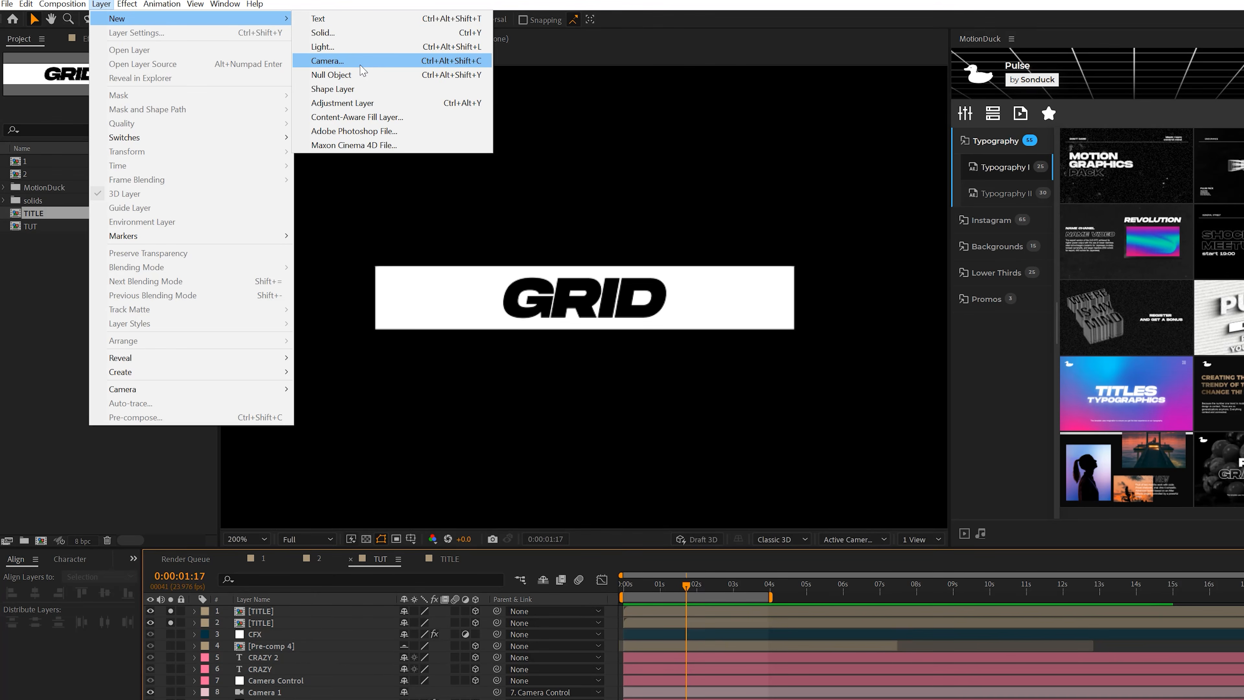
click(338, 75)
click(259, 631)
shift+click(259, 623)
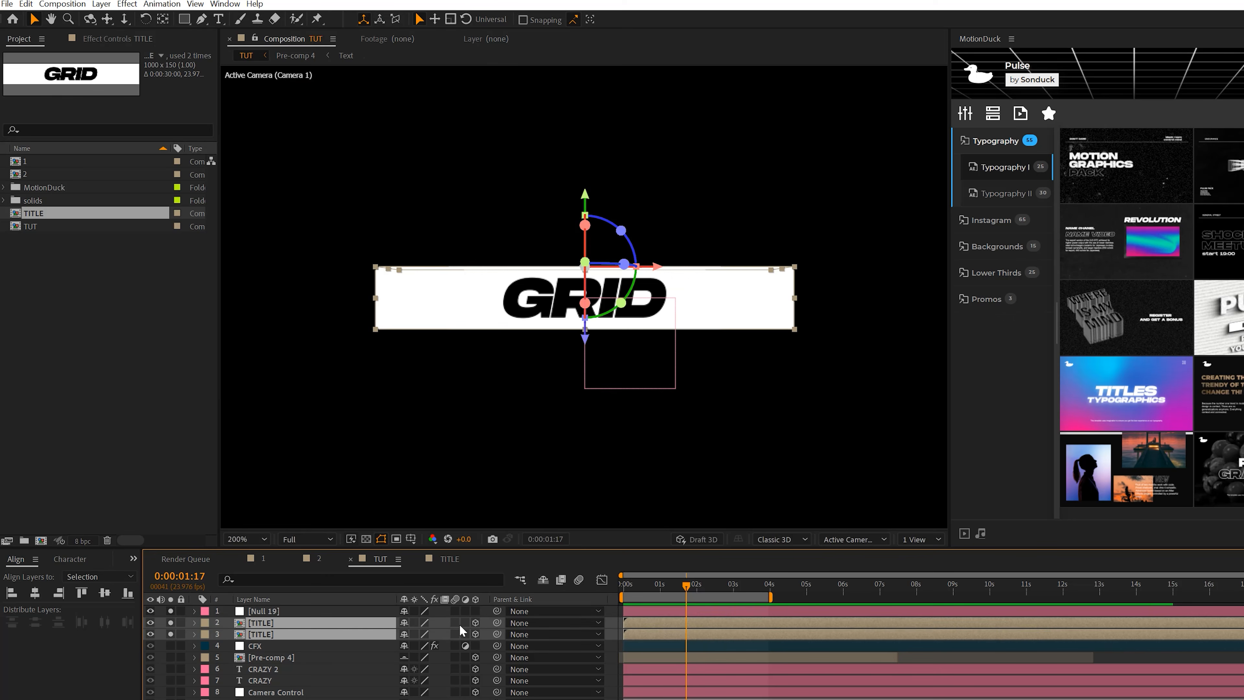
drag(497, 620, 295, 609)
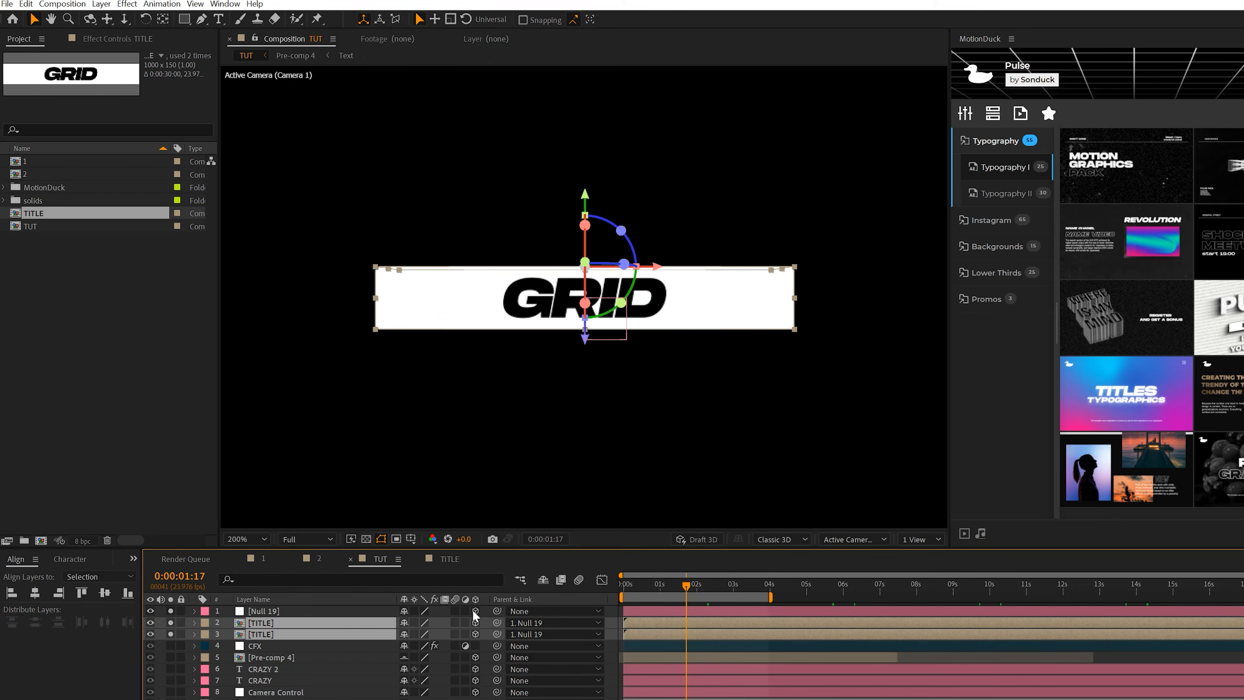
Reveal the parent null's rotation properties and test-tilt the title box to an X Rotation of about 18°.
click(265, 611)
key(r)
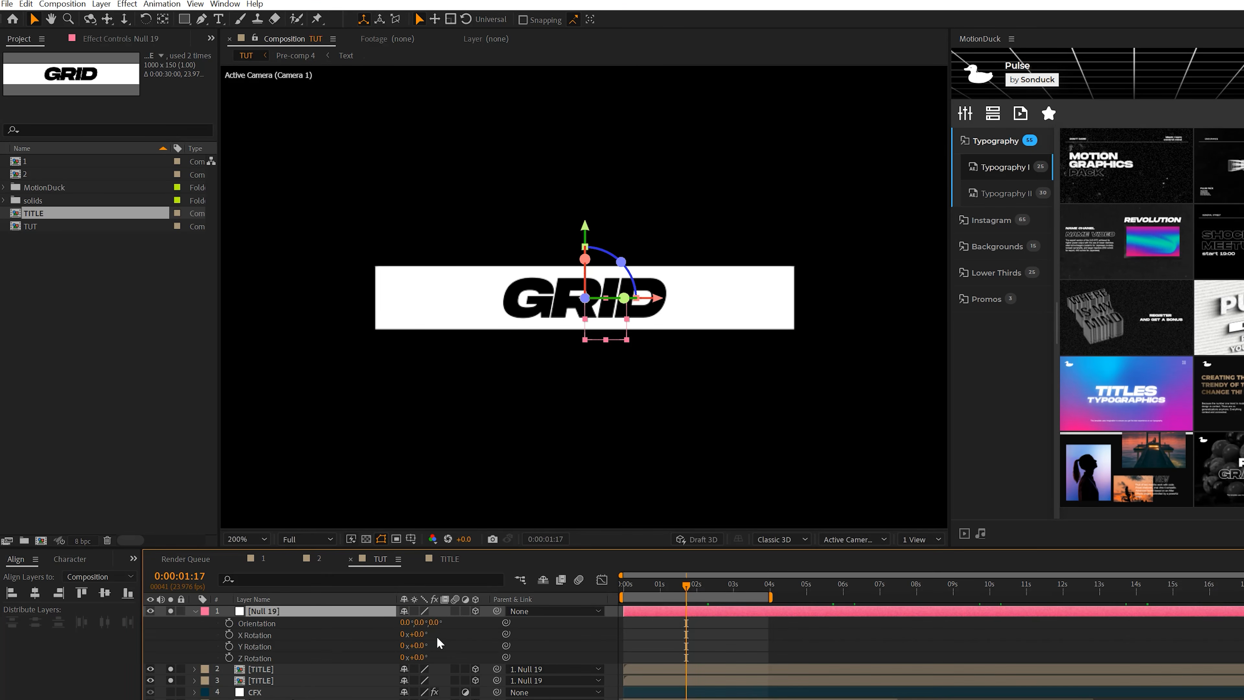
mouse_move(420, 635)
mouse_down()
mouse_move(453, 635)
mouse_move(420, 635)
mouse_up()
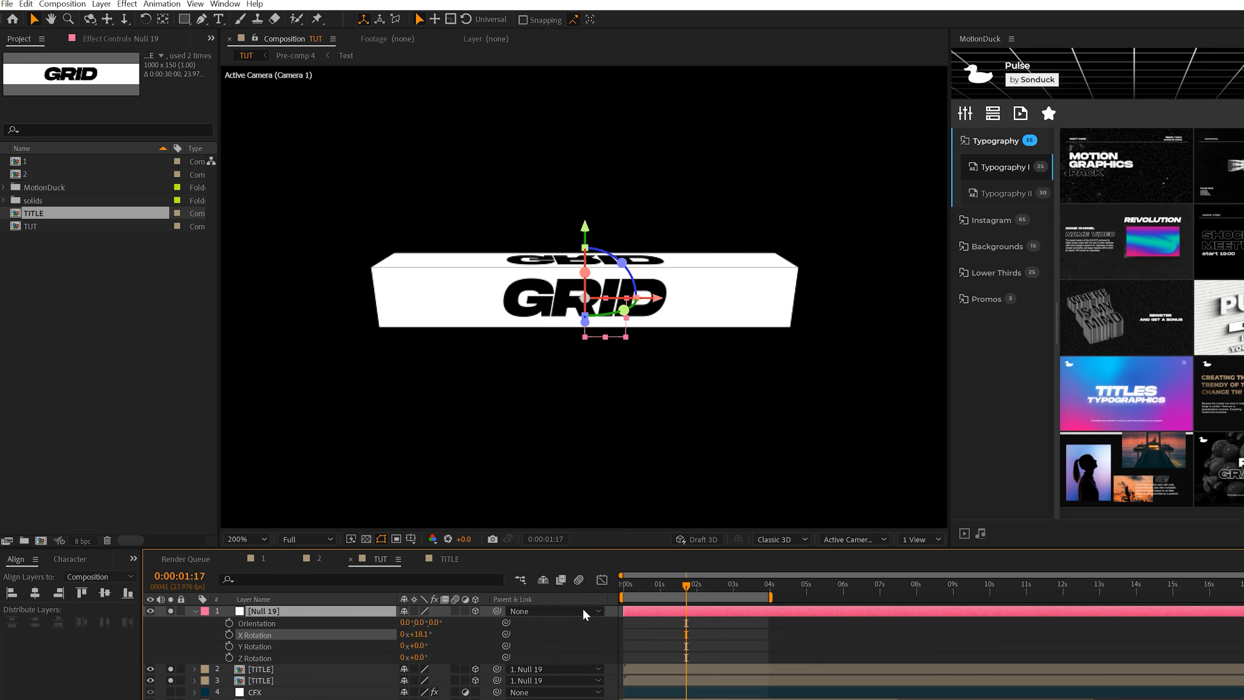
Drive the null's X Rotation with the expression time*20 and preview the box's rotation from the start of the composition.
drag(630, 585, 587, 587)
click(229, 635)
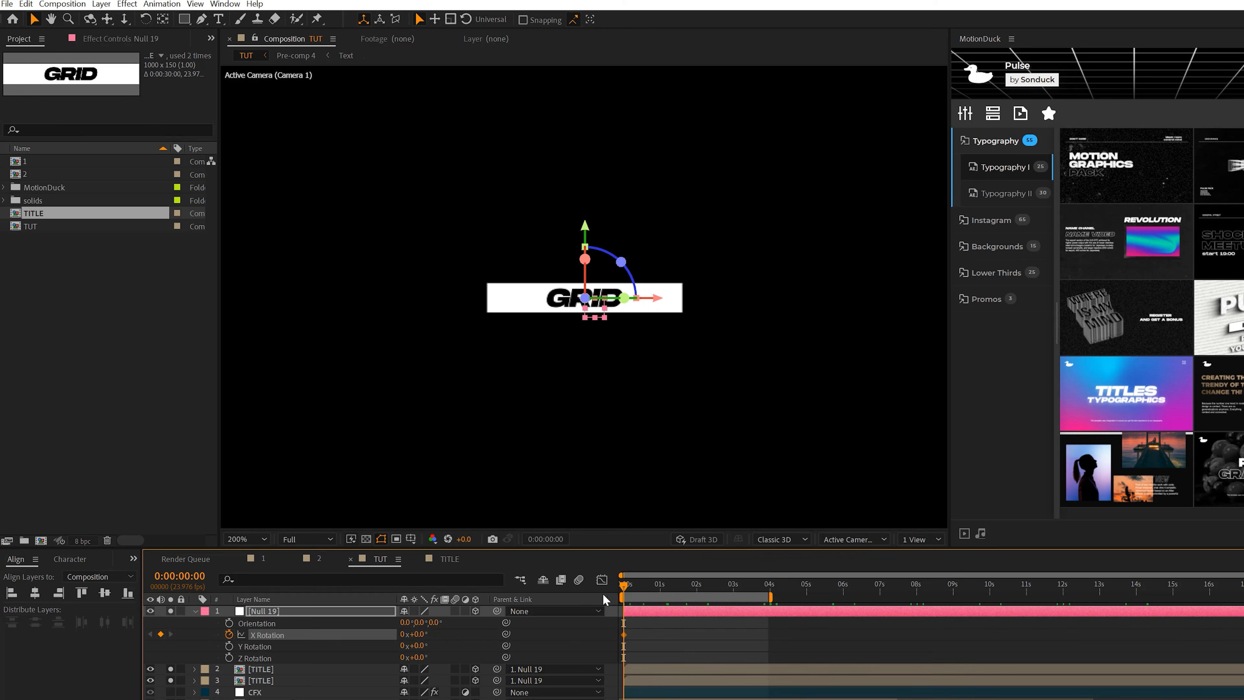
alt+click(229, 635)
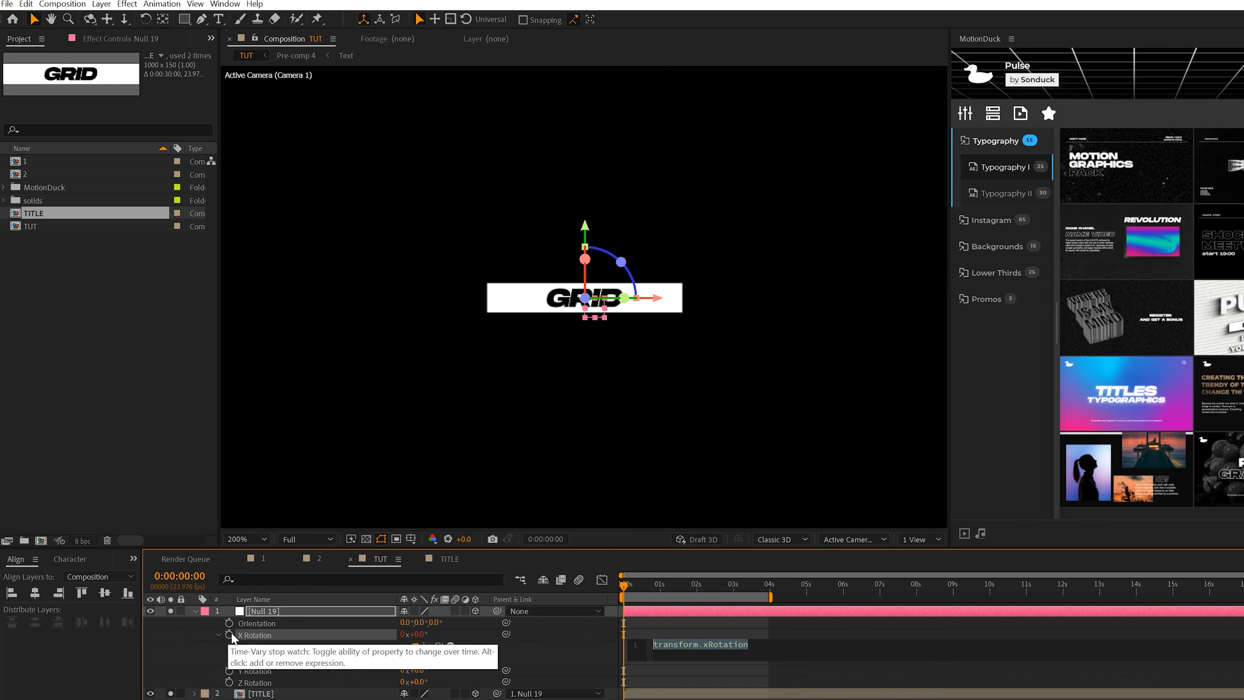
text(time*20)
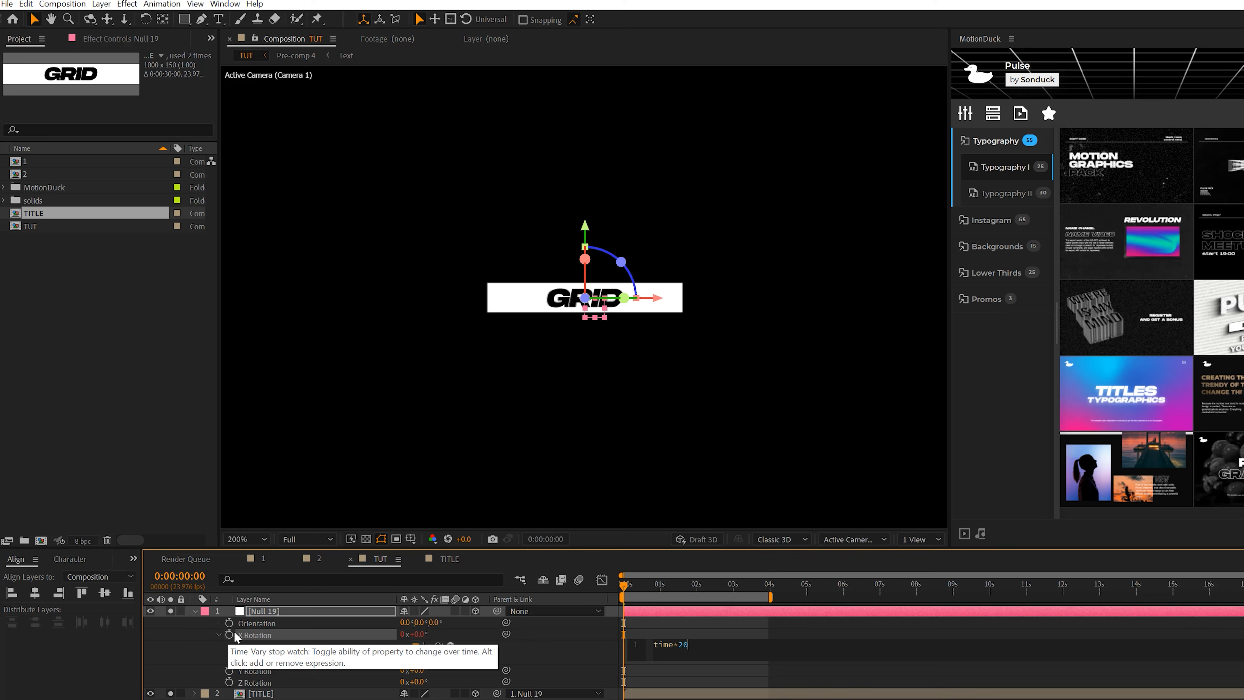
click(689, 674)
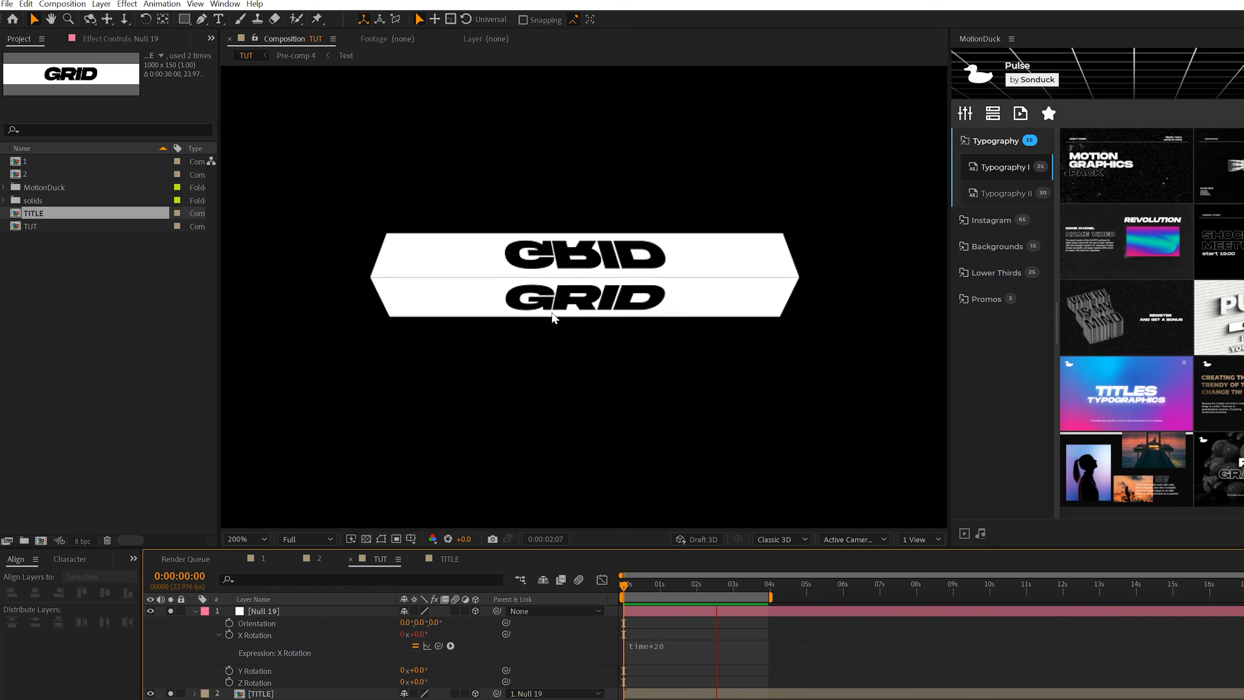
key(space)
Flip the upper TITLE copy so its GRID text reads upright, place it at Position 0, -75, 150, and preview the box.
drag(738, 590, 725, 585)
click(258, 693)
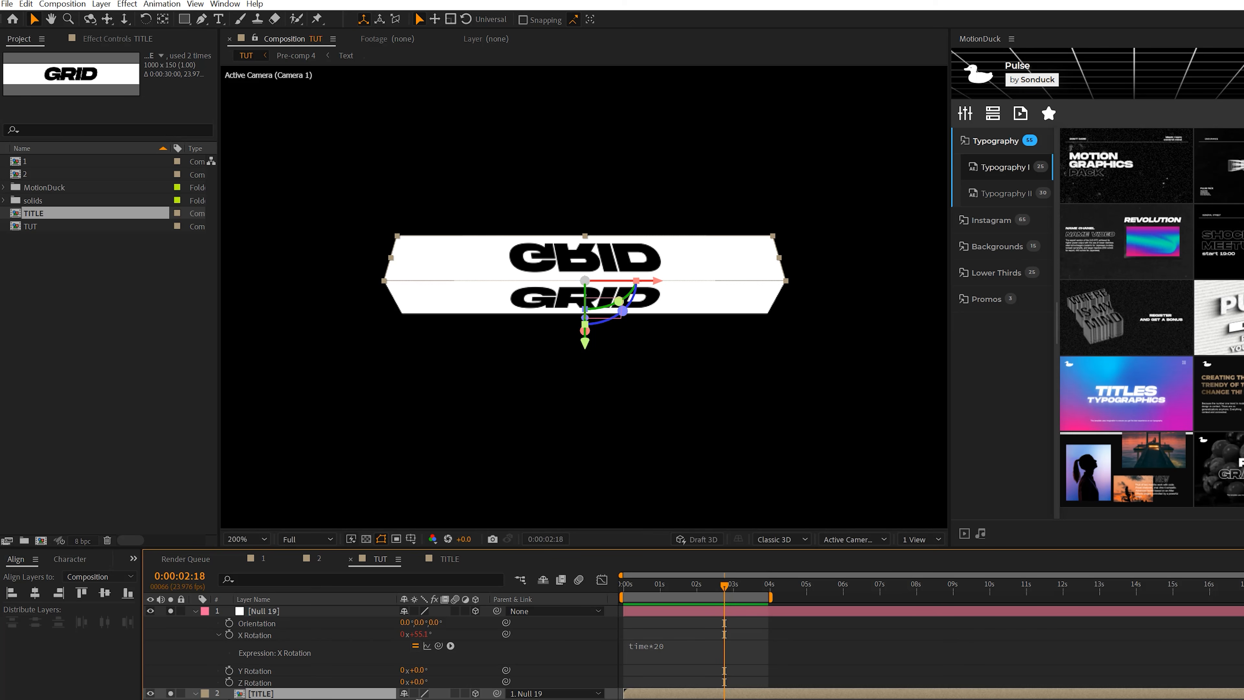
click(489, 670)
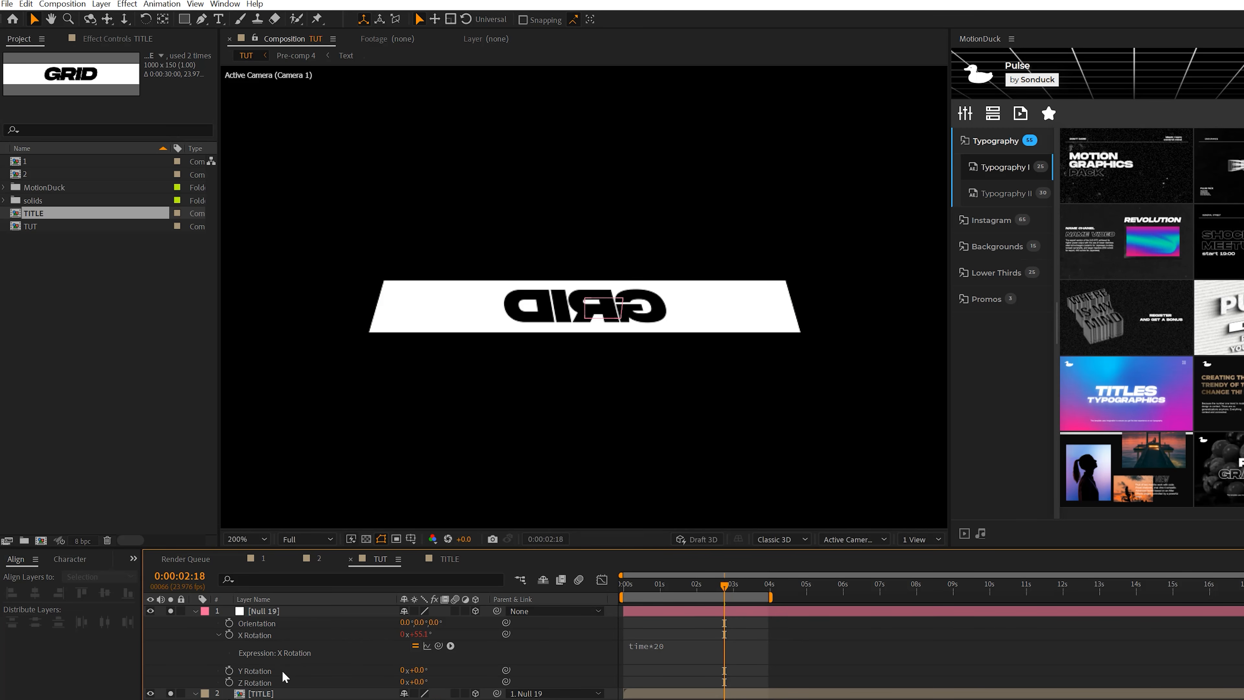
click(284, 693)
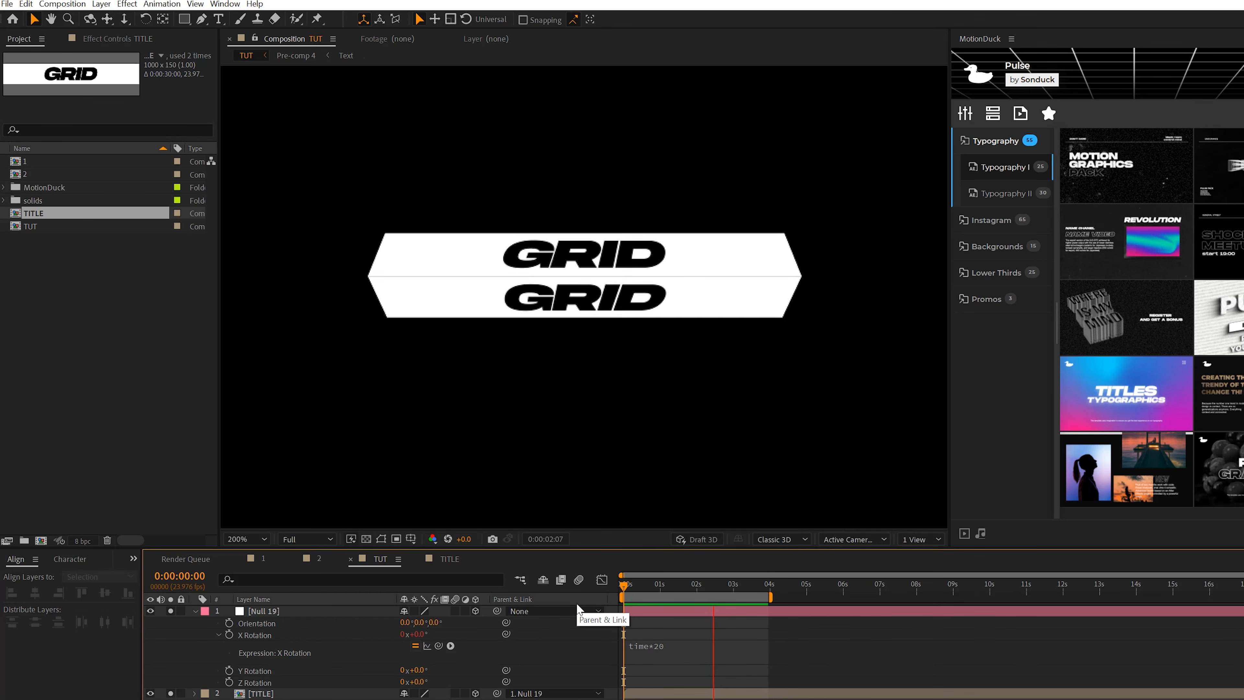
key(space)
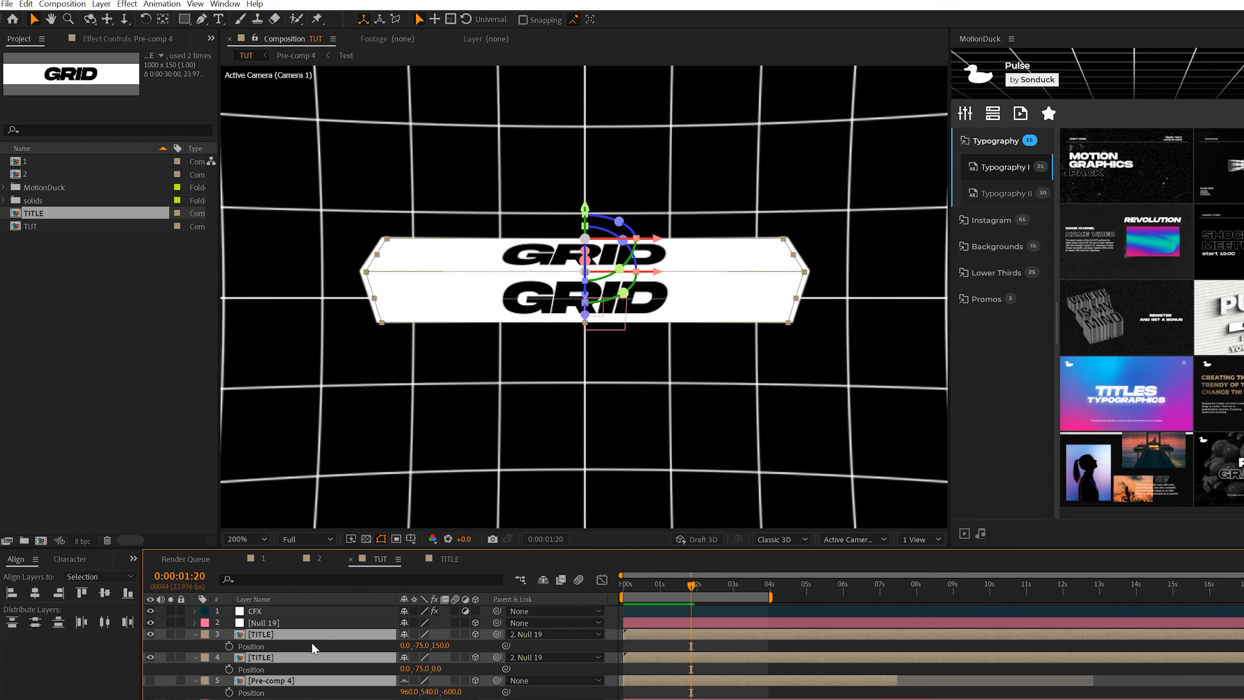
Pre-compose the two TITLE layers and Pre-comp 4 into a composition named All.
key(ctrl+shift+c)
text(All)
key(Return)
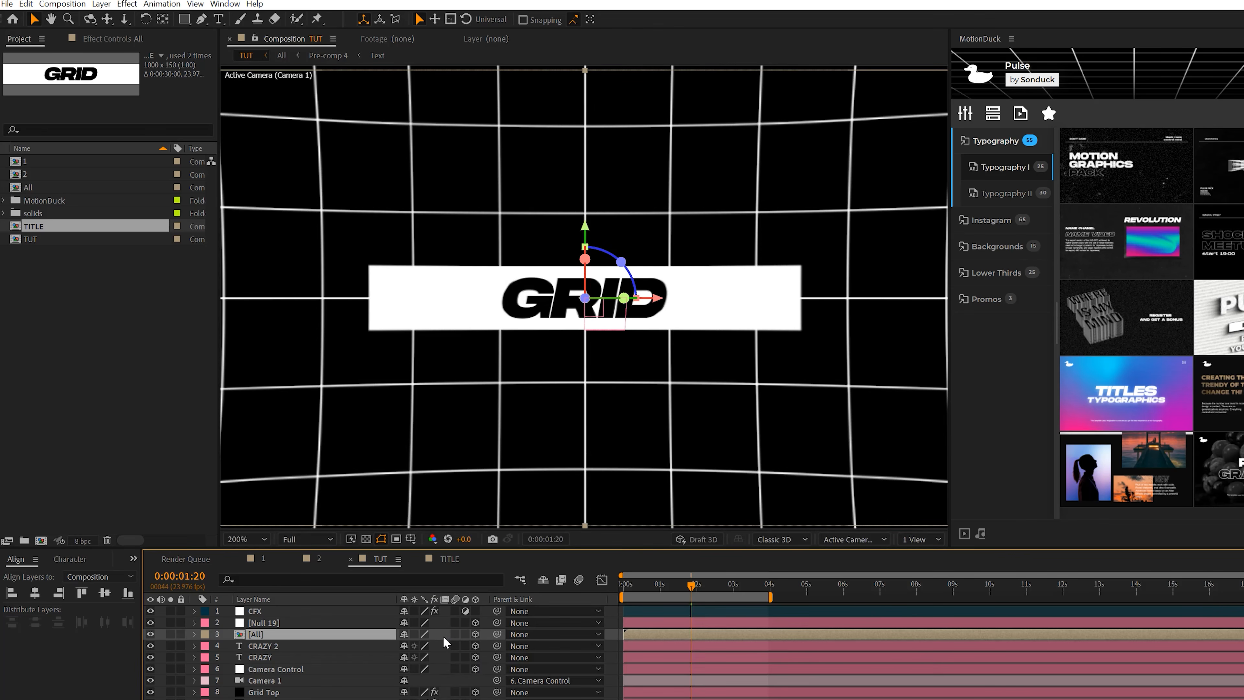
Move the All layer in depth to a Z Position of -292.
drag(438, 653, 392, 656)
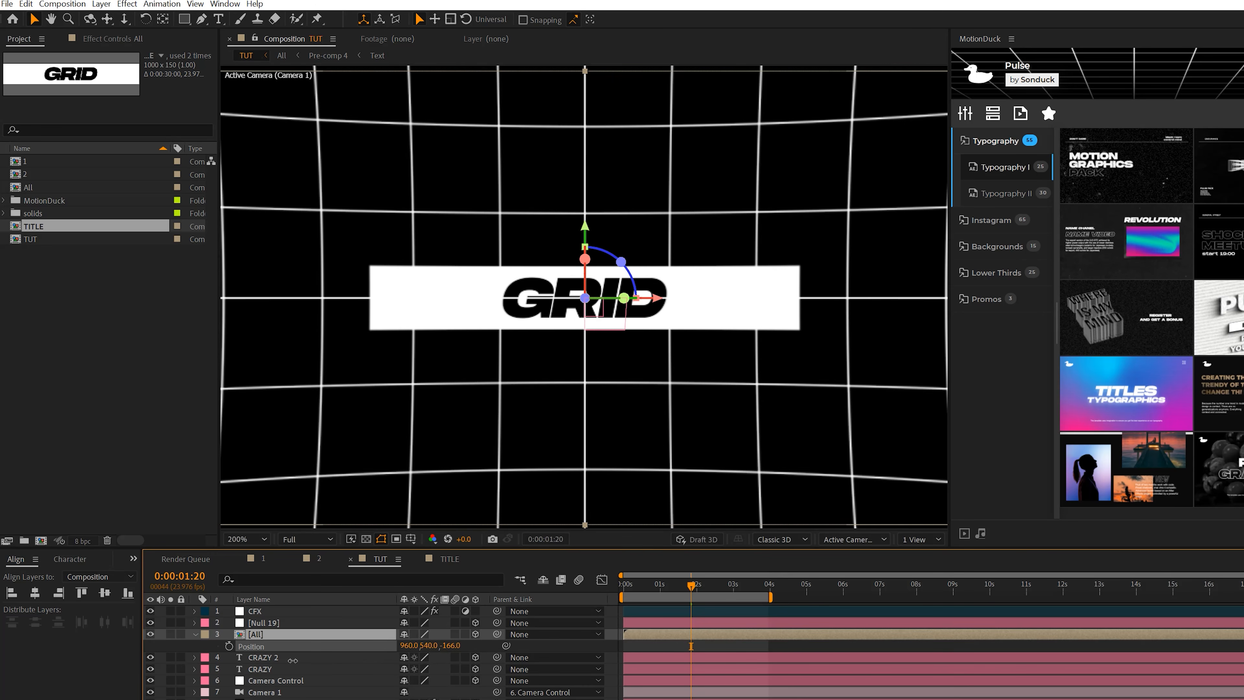
drag(275, 658, 262, 658)
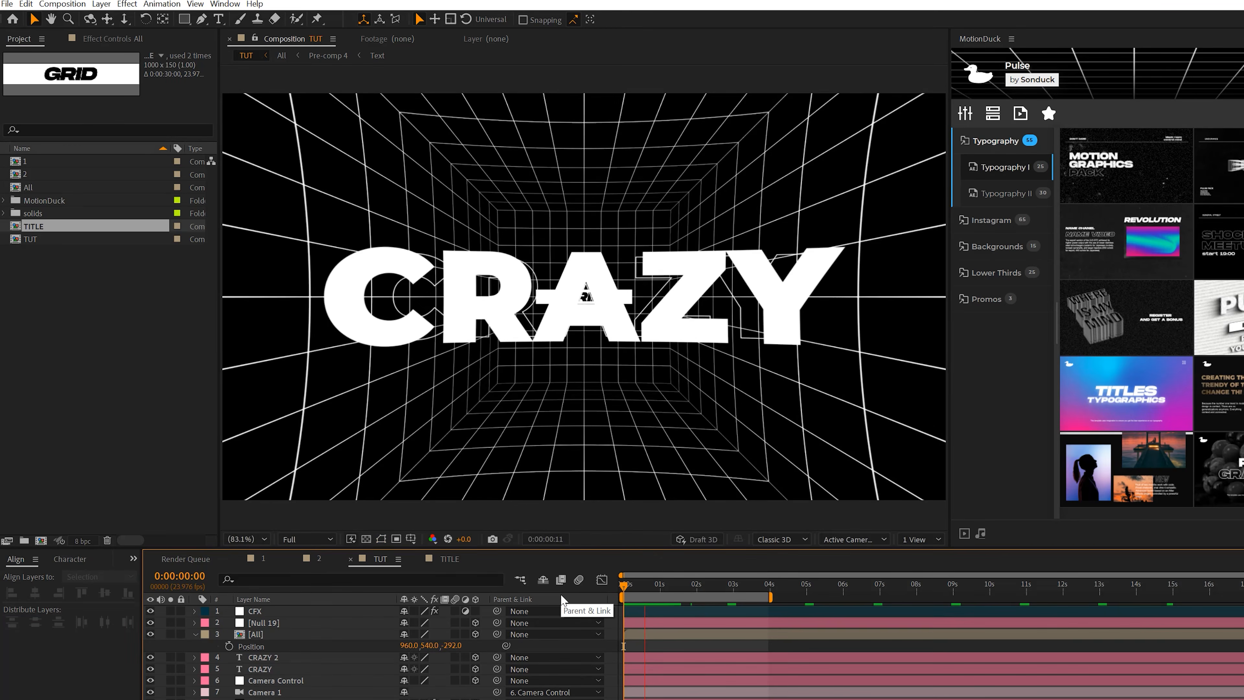